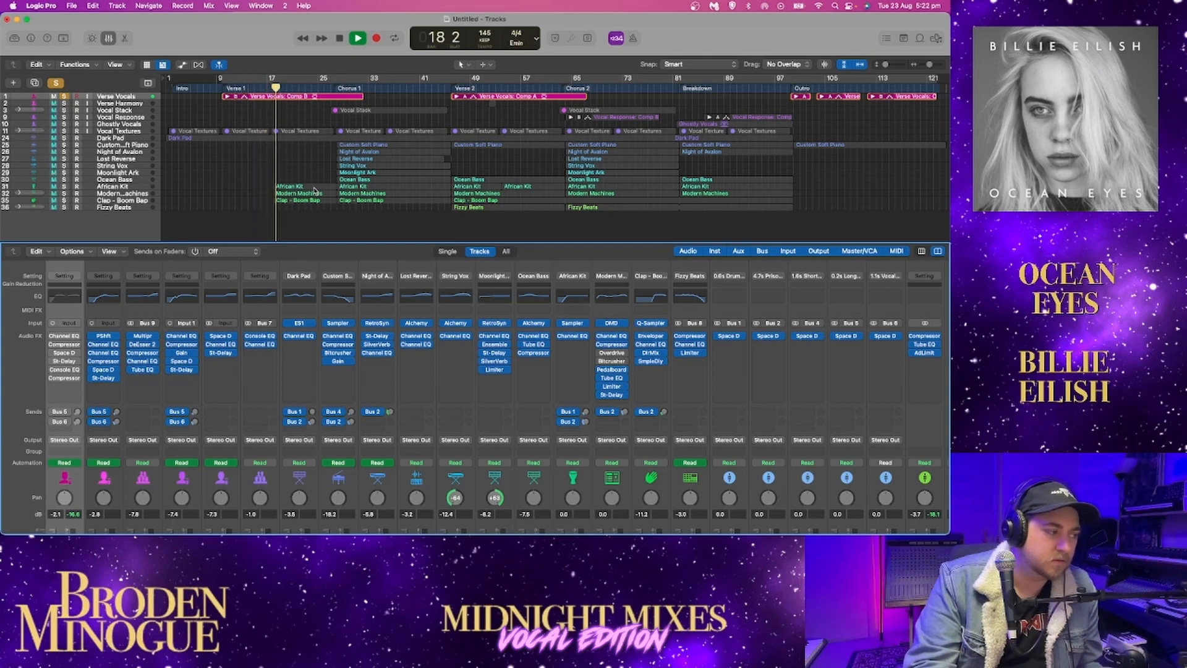
Enable the bypassed Channel EQ on the Verse Vocals channel during playback and close its window
left_click(70, 337)
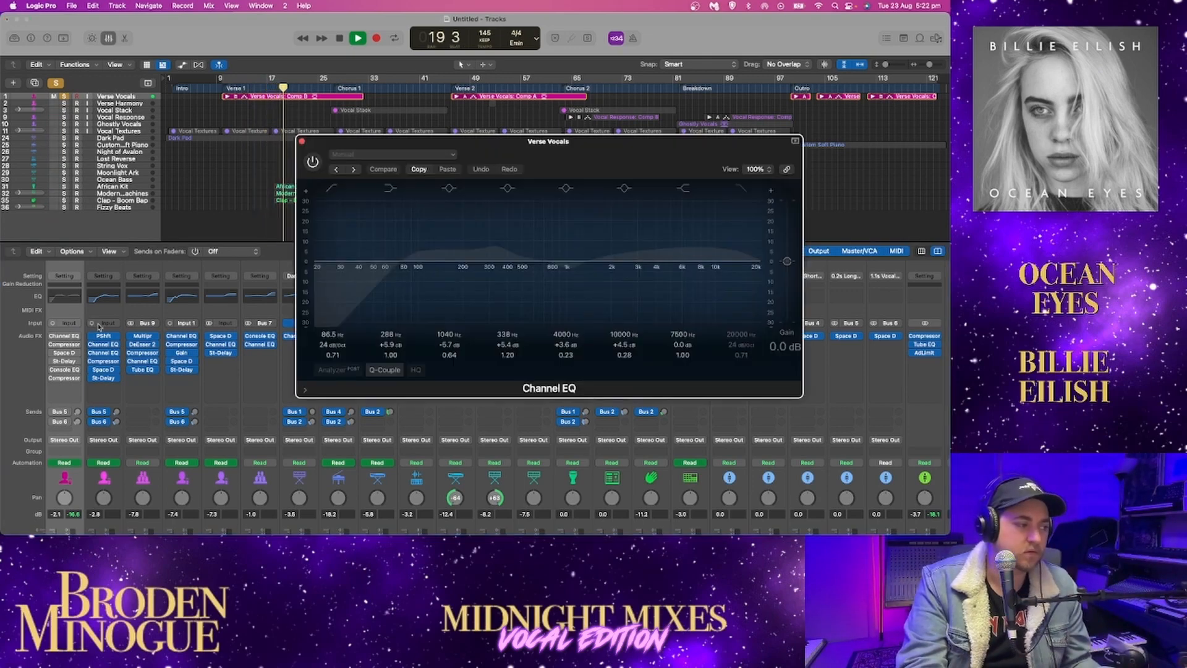
left_click_drag(594, 175, 638, 192)
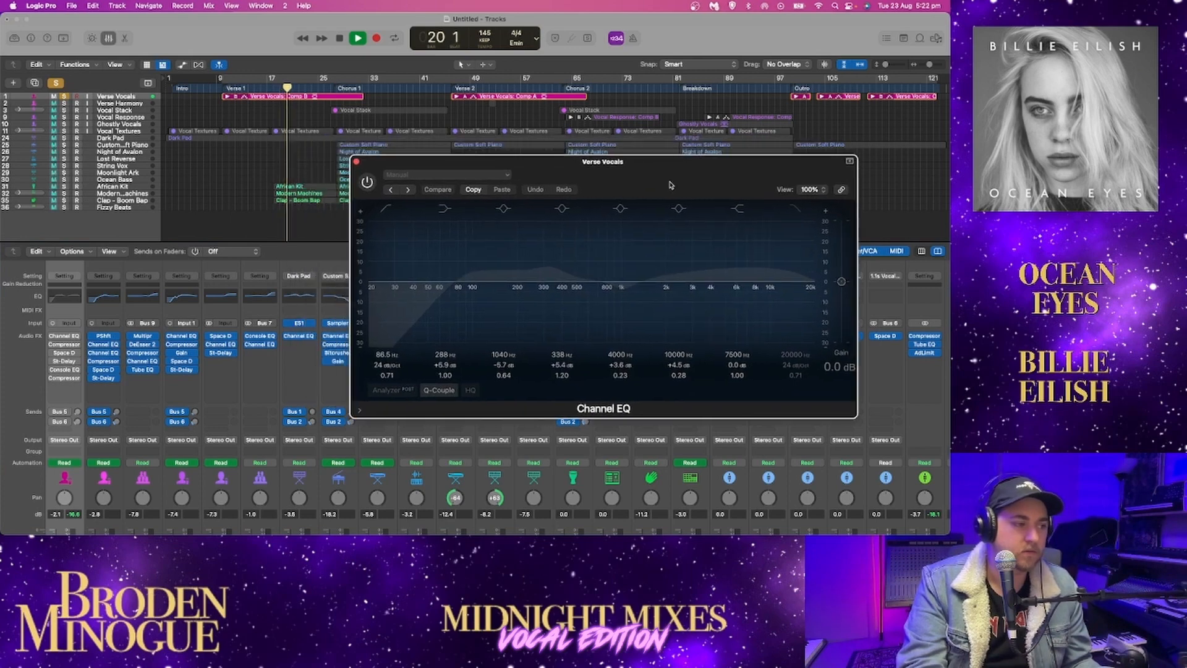
left_click(367, 183)
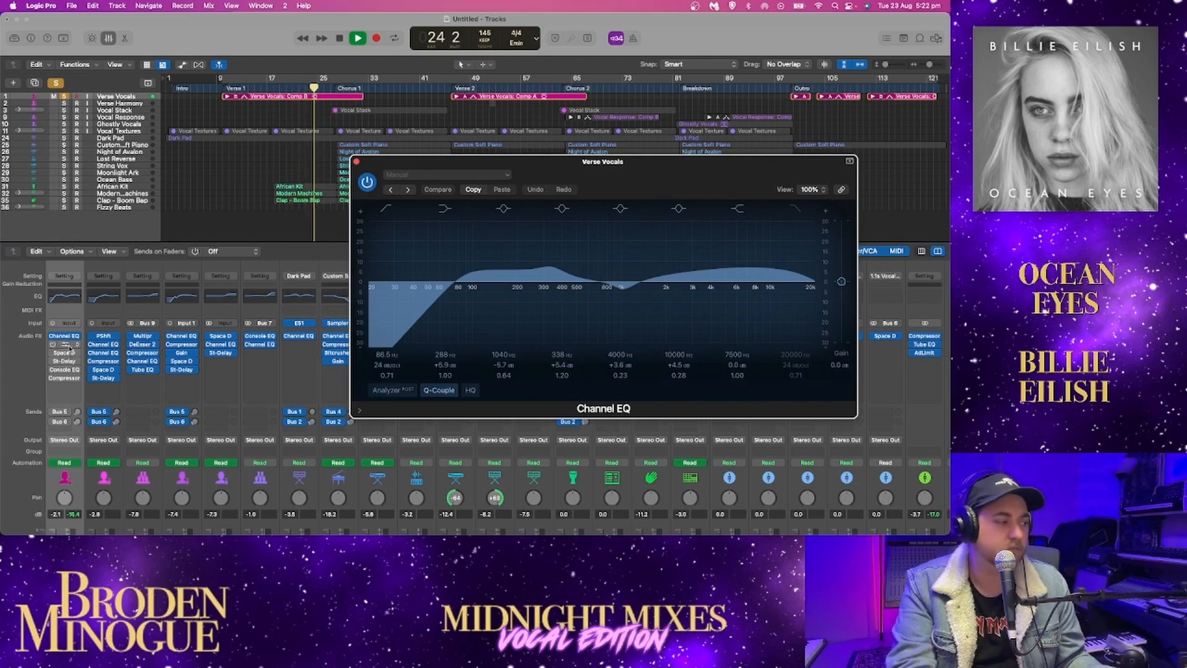
left_click(356, 161)
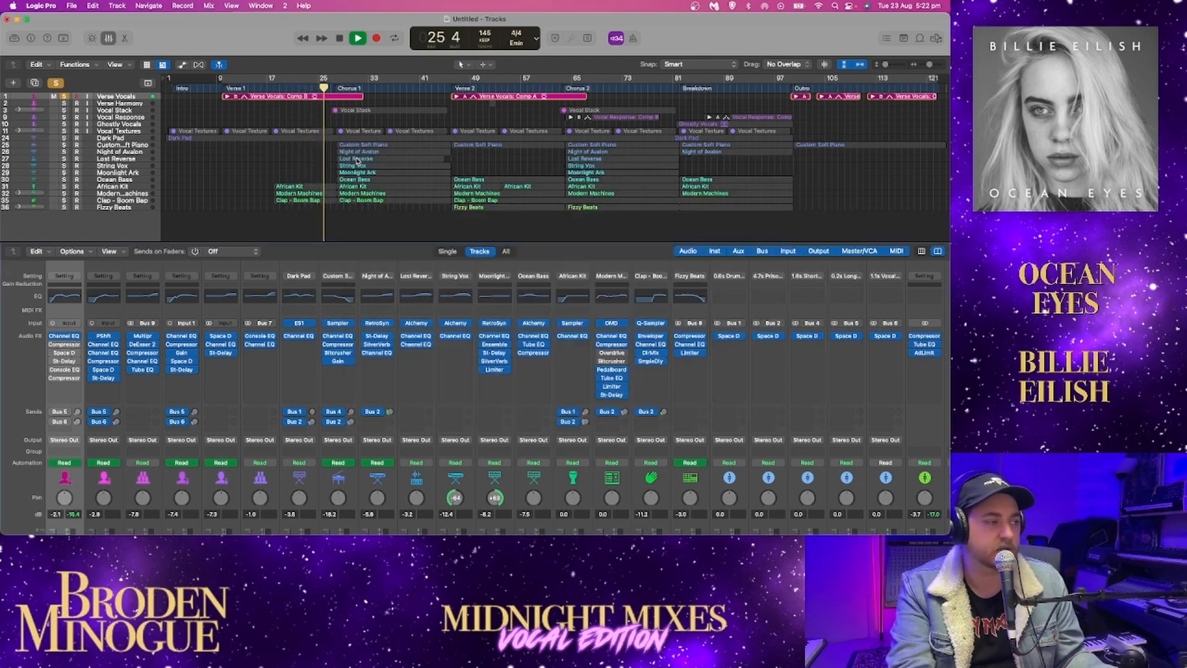
Enable the Vintage Opto Compressor on Verse Vocals and replay Verse 1 from bar 12 with its window open
left_click(62, 345)
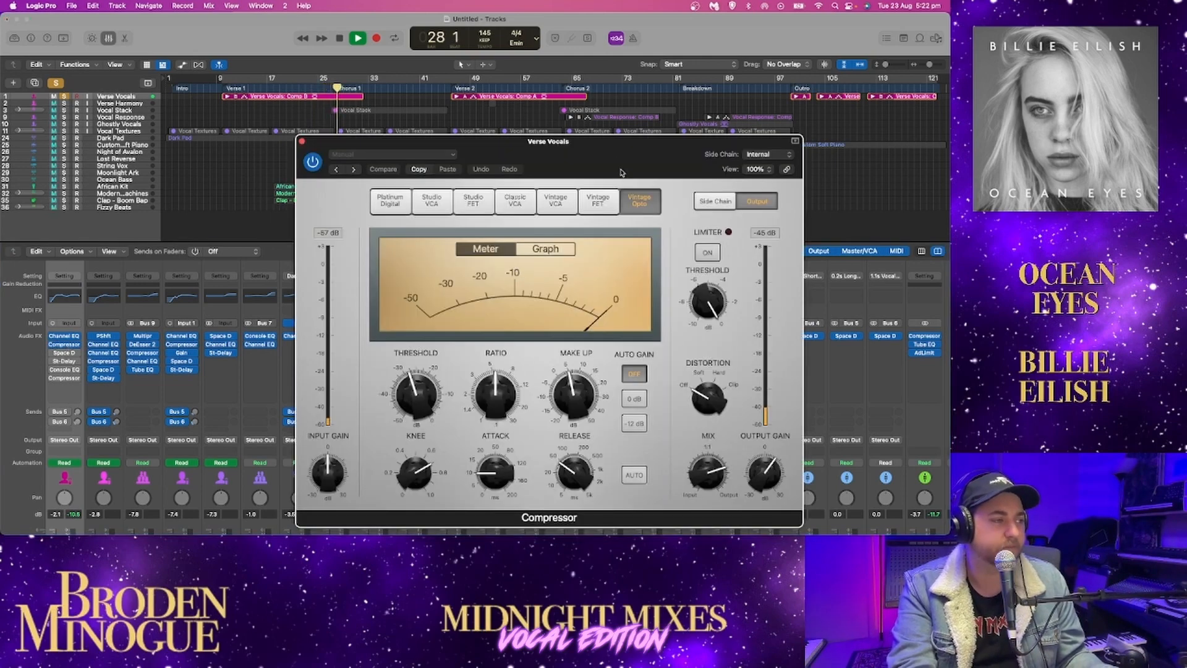
left_click(237, 86)
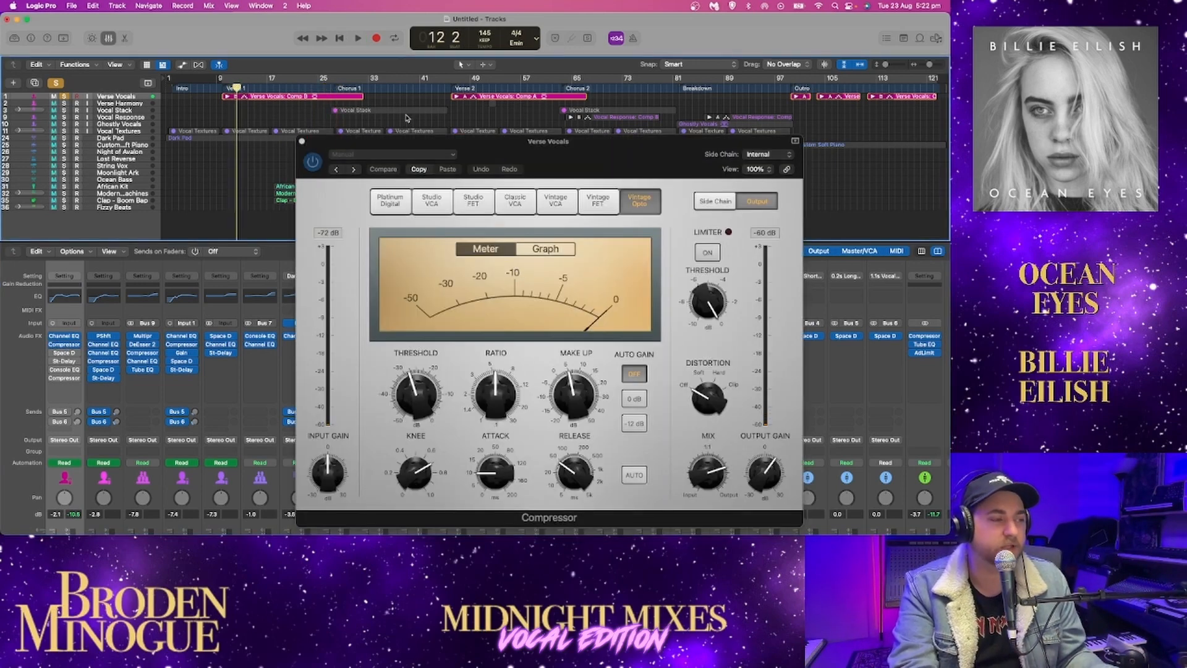
key("space")
left_click_drag(554, 141, 616, 82)
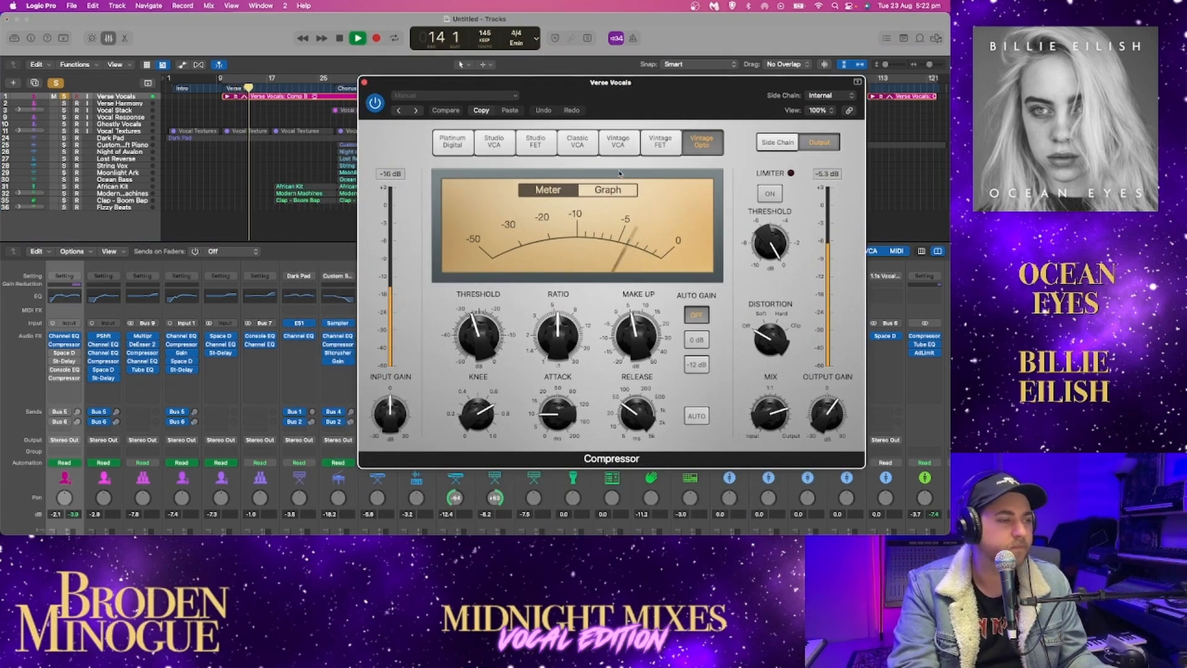
Enable the Vintage Console EQ on Verse Vocals, with the Compressor window closed, and listen on from bar 17
left_click(64, 370)
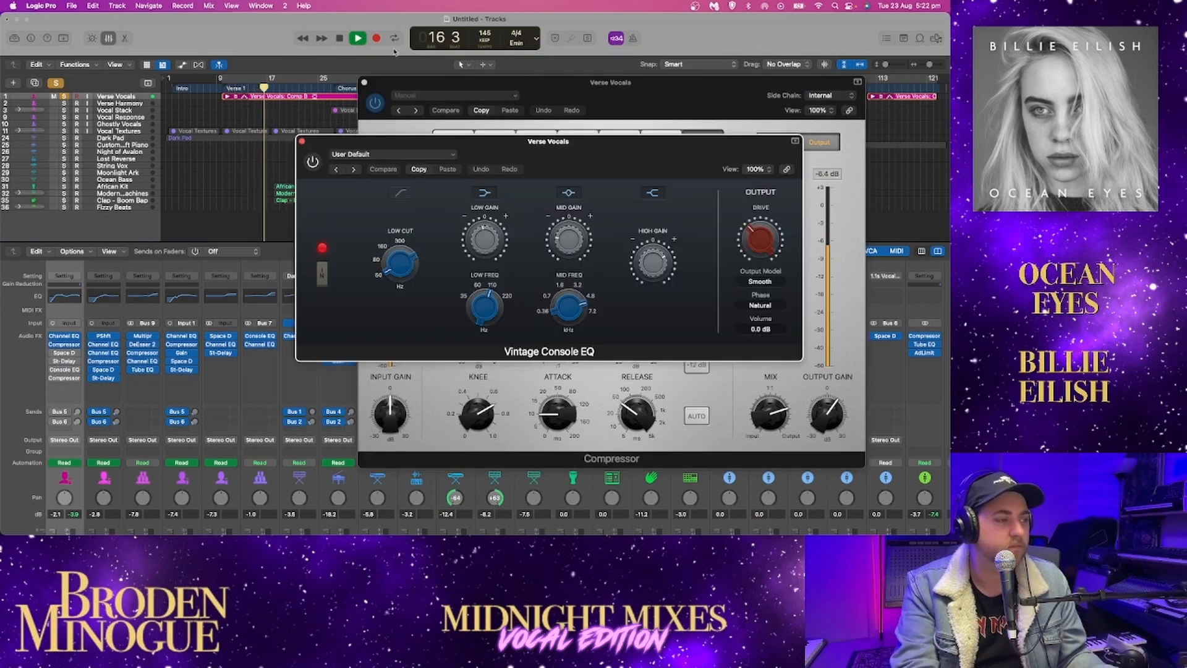
left_click(364, 83)
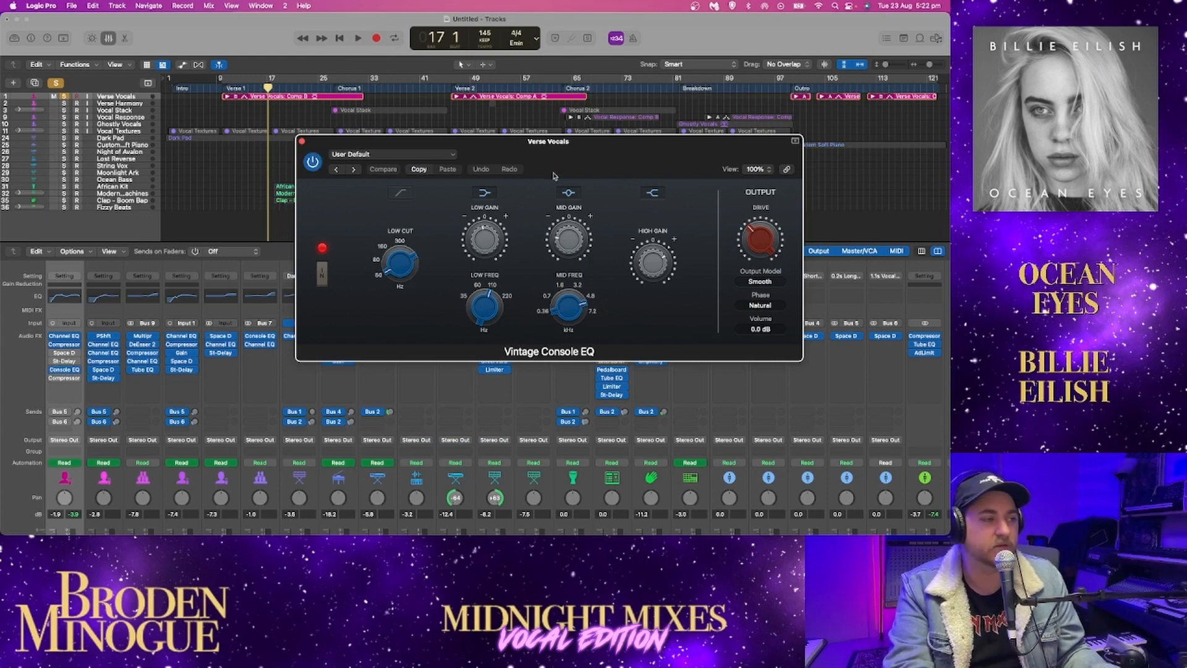
left_click_drag(555, 176, 609, 199)
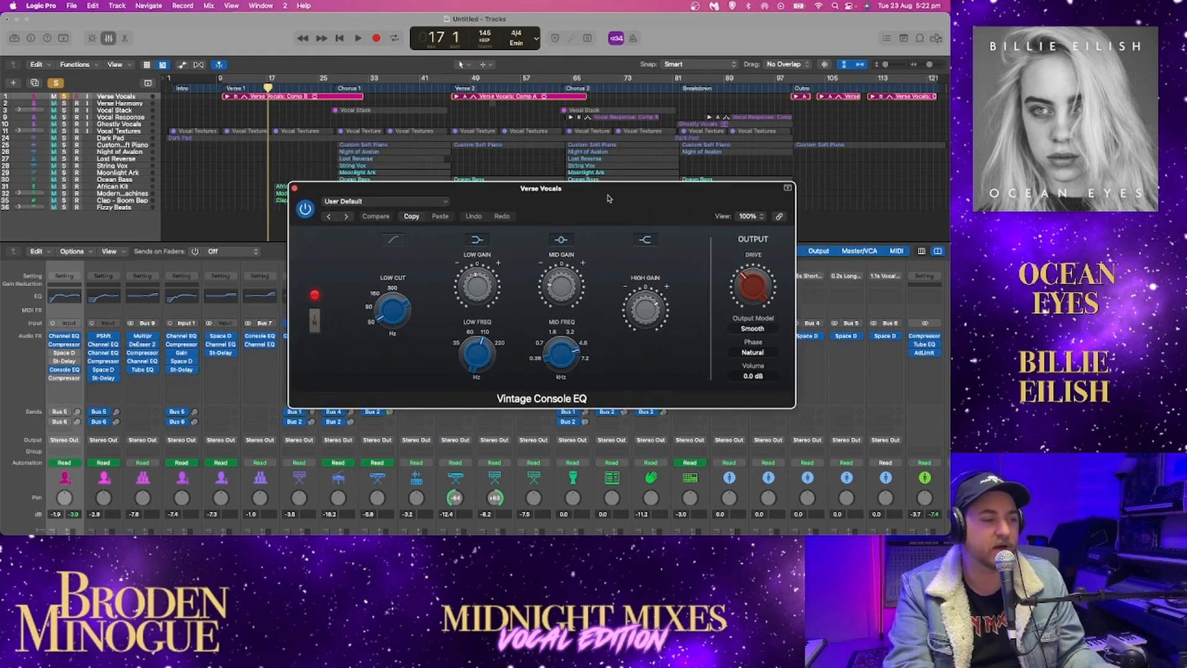
key("space")
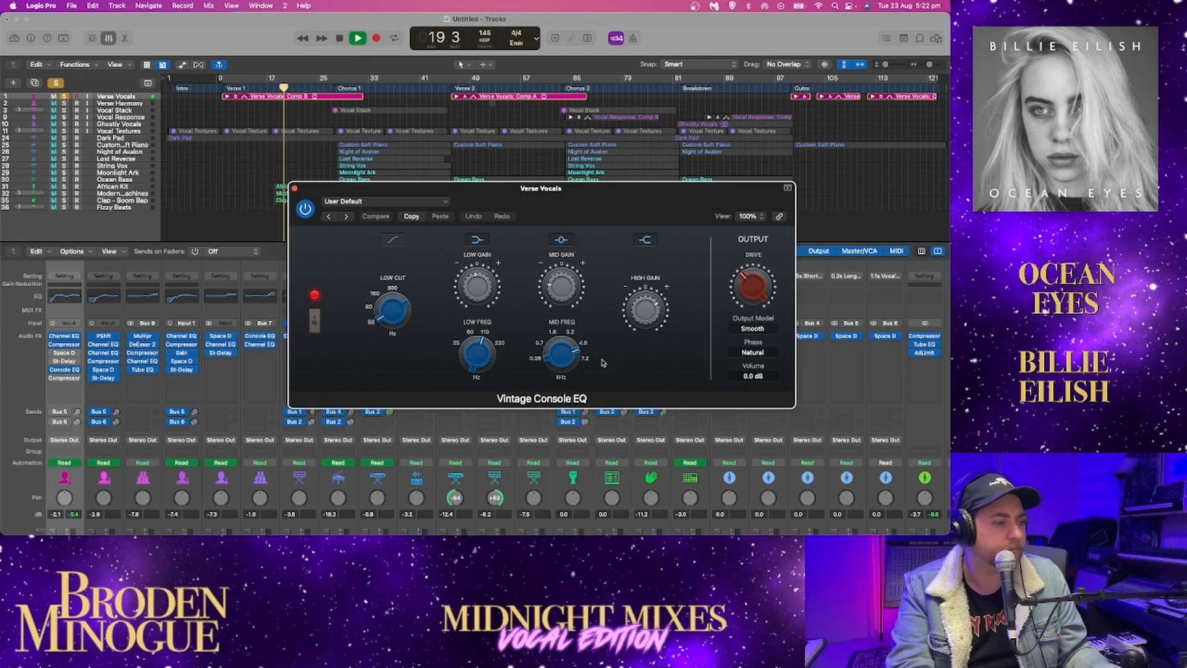
key("space")
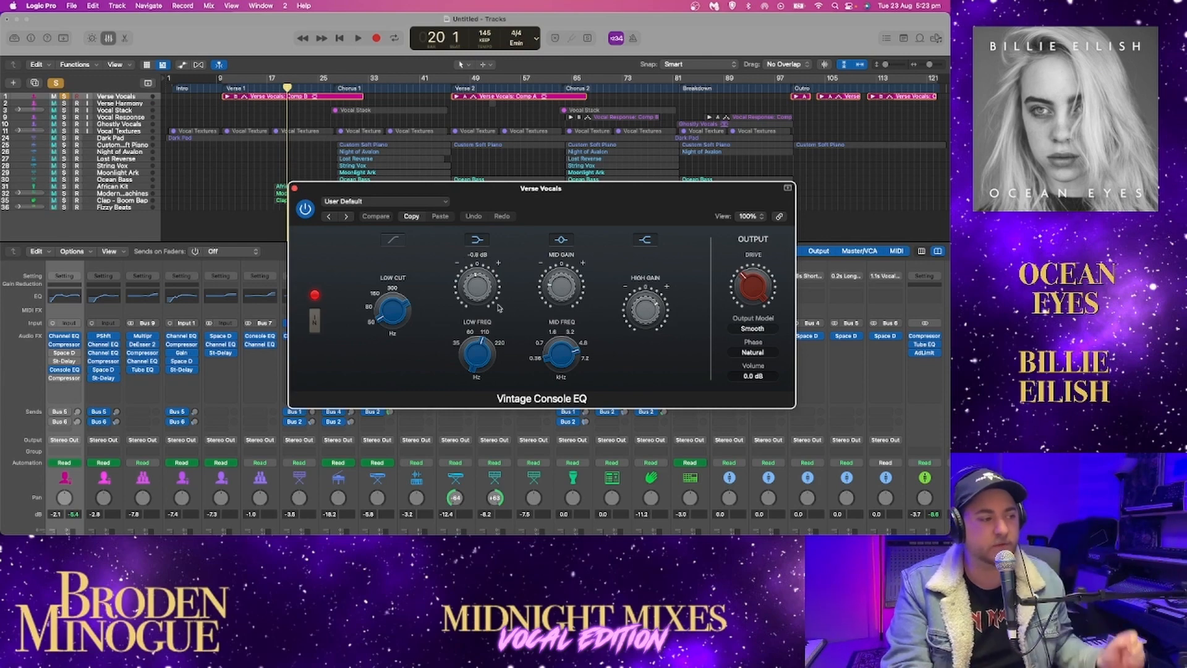
Compare the Channel EQ curve with the Vintage Console EQ settings on Verse Vocals, then close both windows
left_click(66, 337)
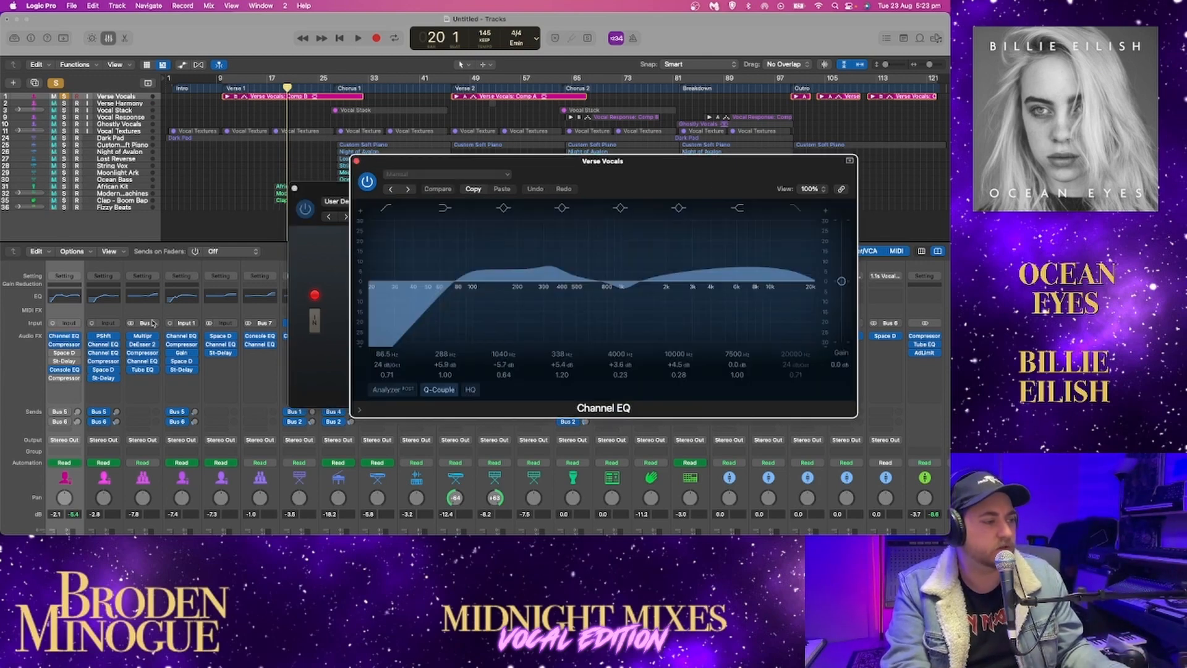
left_click_drag(562, 172, 773, 194)
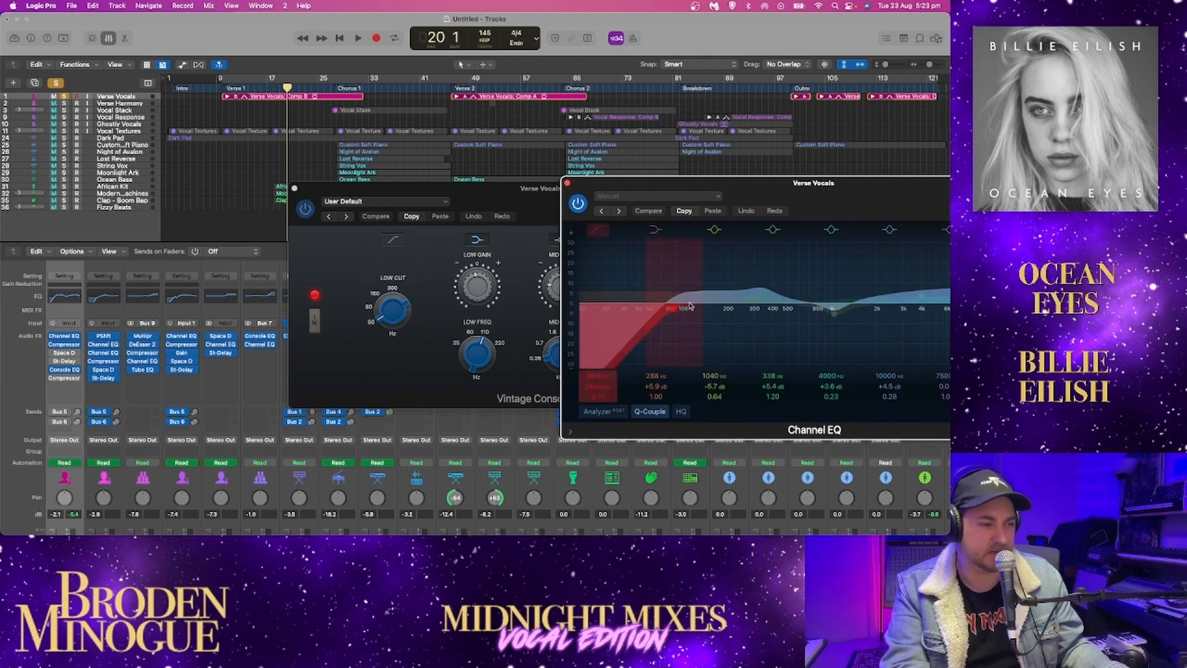
left_click(472, 199)
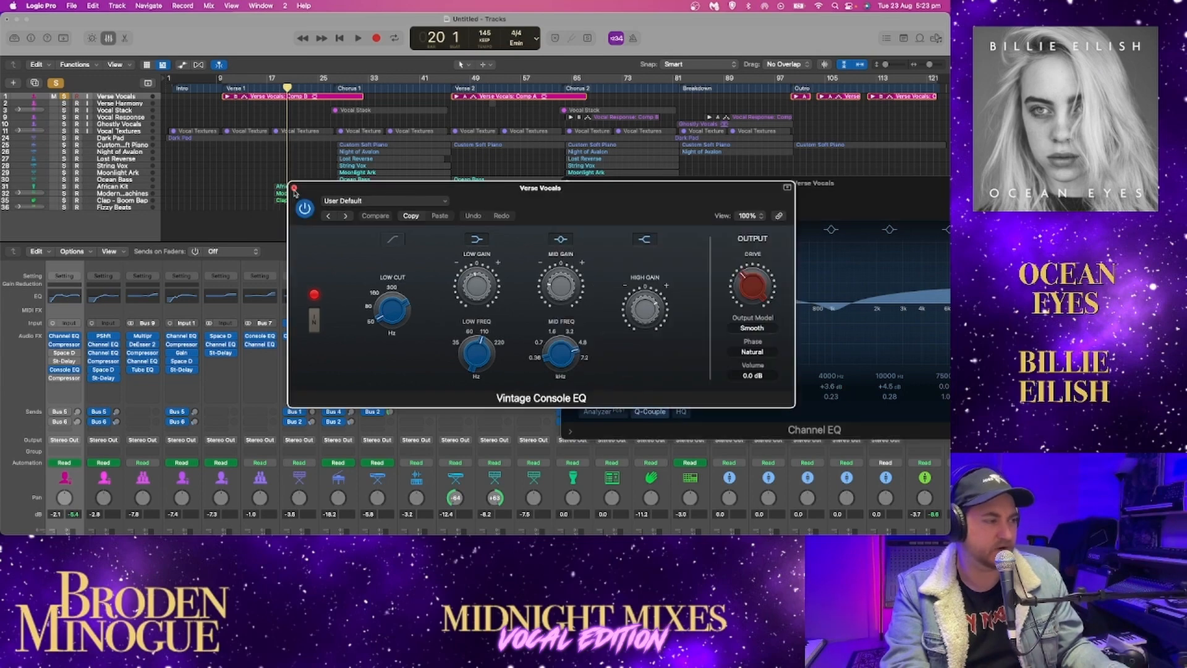
left_click(294, 188)
left_click_drag(751, 183, 423, 174)
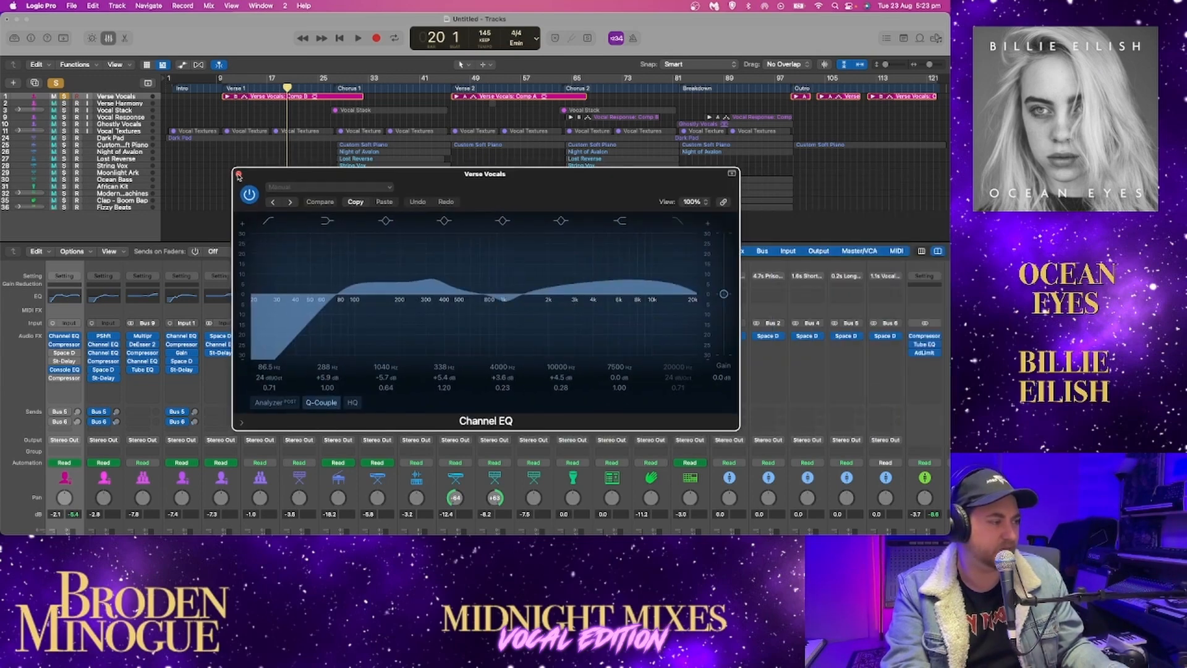
left_click(238, 174)
Enable the second Compressor, the Studio VCA model, at the end of the Verse Vocals chain and listen to it
left_click(63, 379)
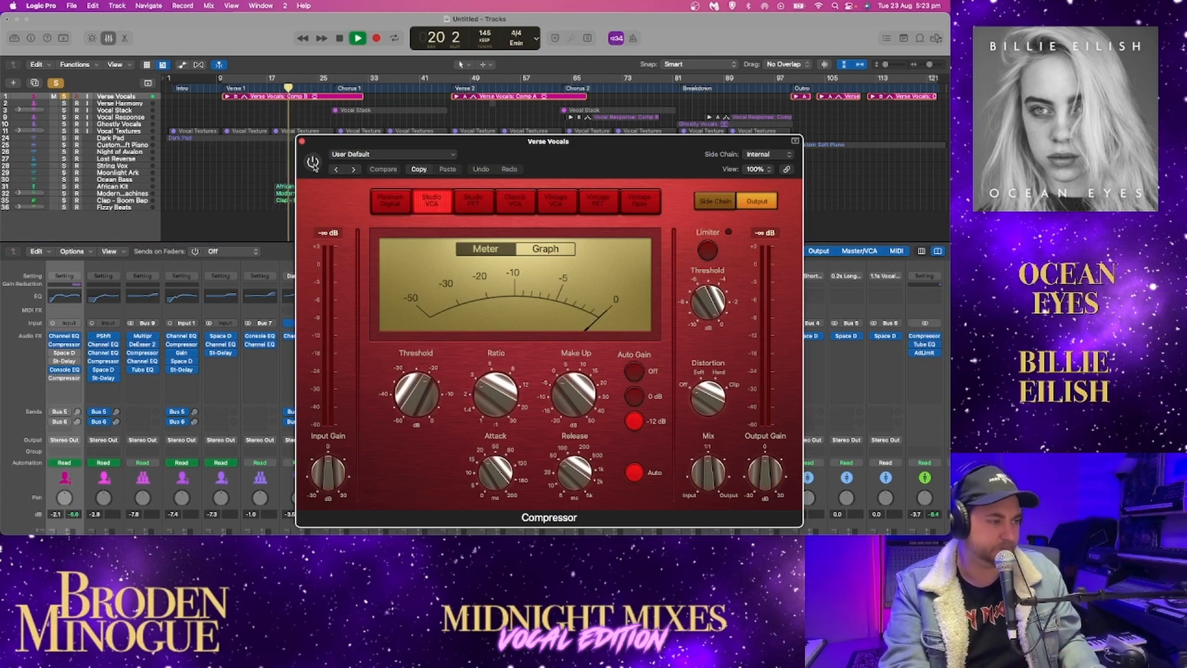
left_click(313, 163)
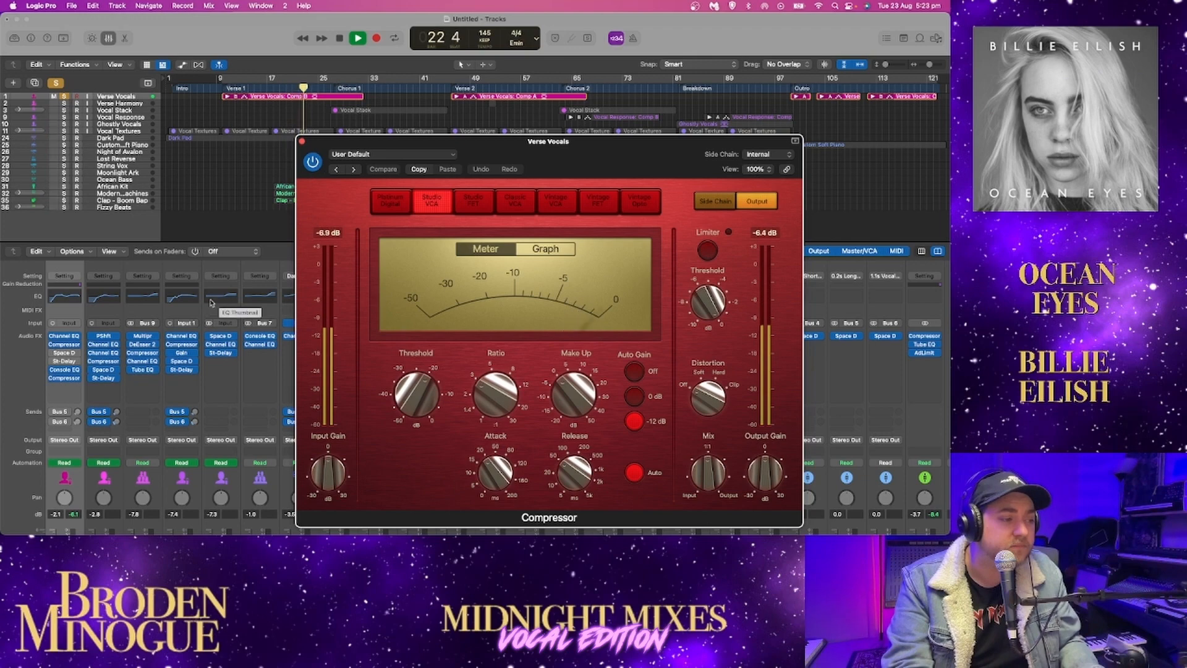
key("space")
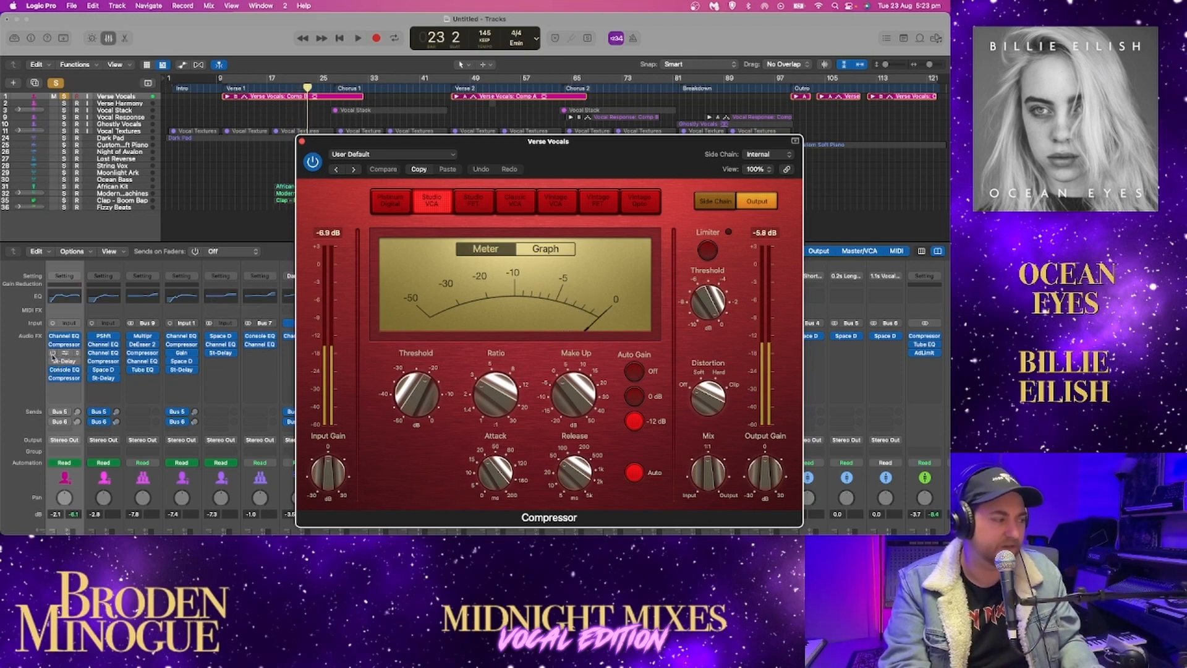
Enable the Space Designer and Stereo Delay inserts on Verse Vocals while listening, and review the Space Designer settings
left_click(52, 359)
key("space")
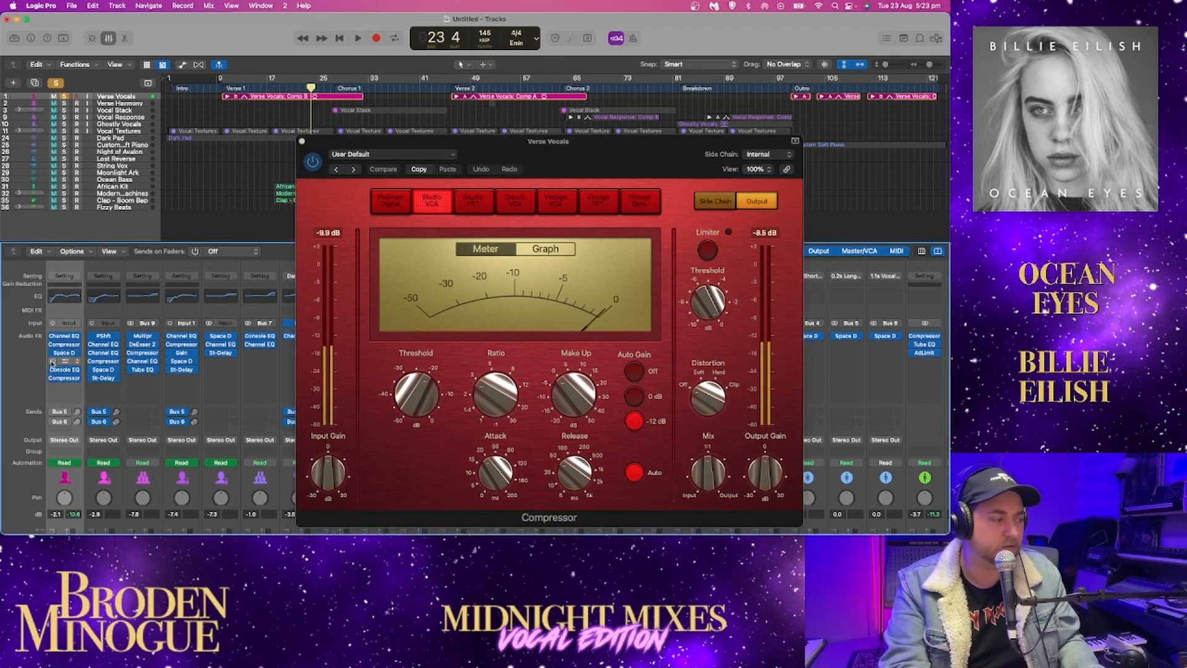
left_click(53, 362)
key("space")
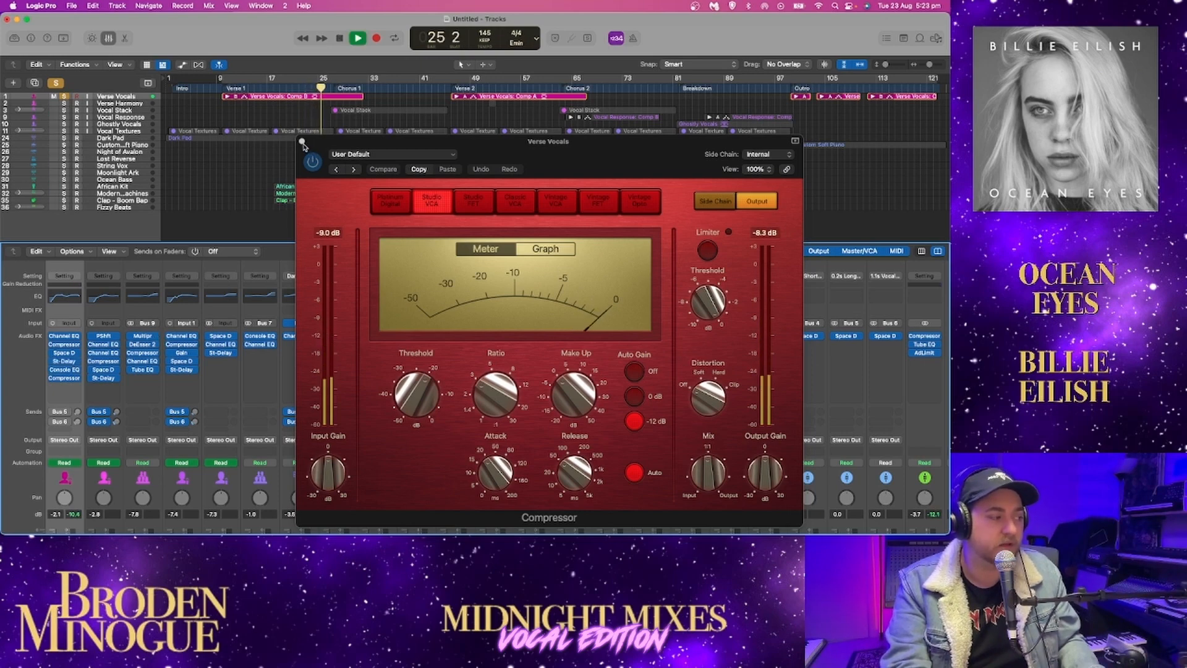
left_click(303, 146)
left_click(302, 143)
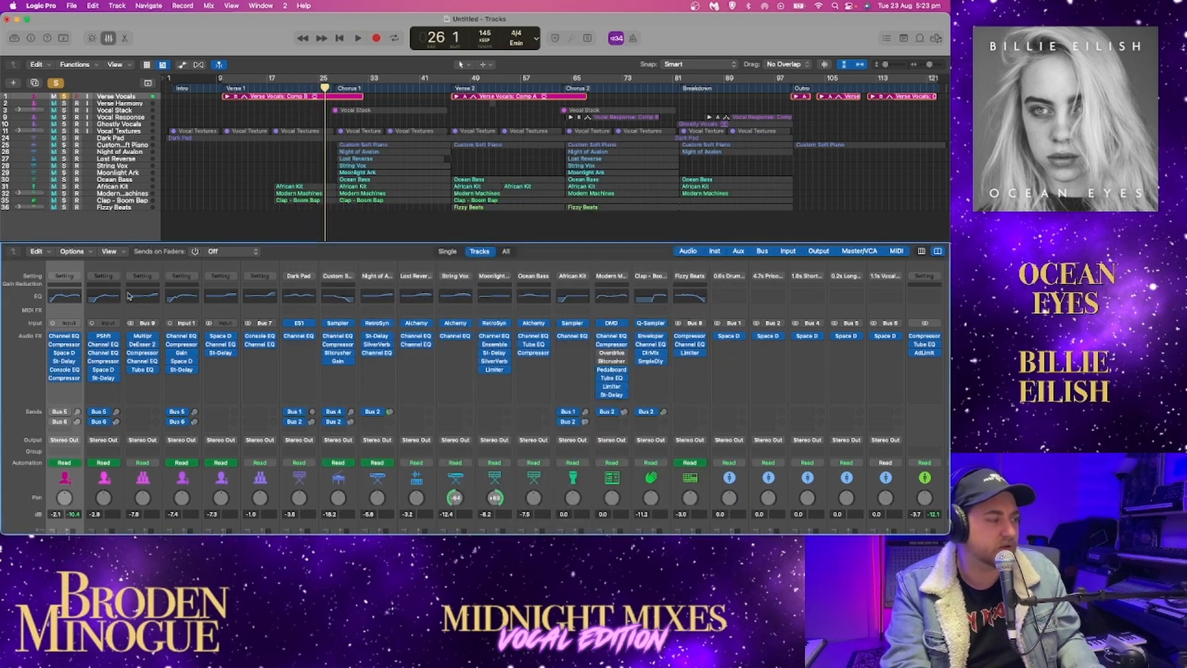
left_click(65, 354)
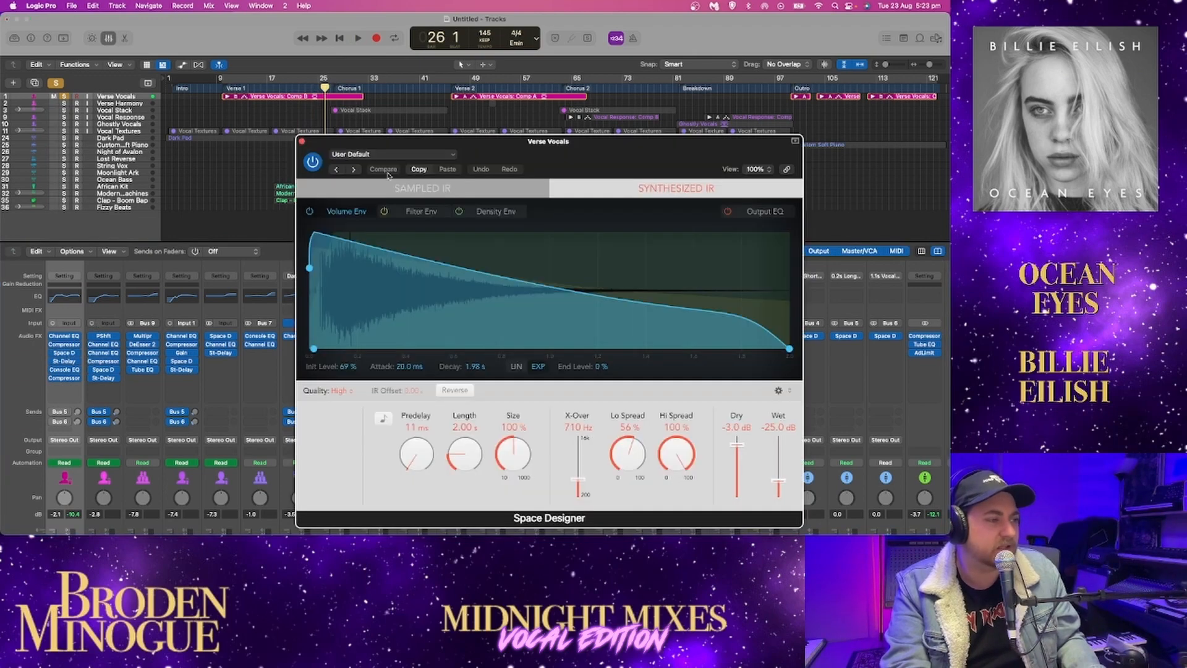
left_click(301, 142)
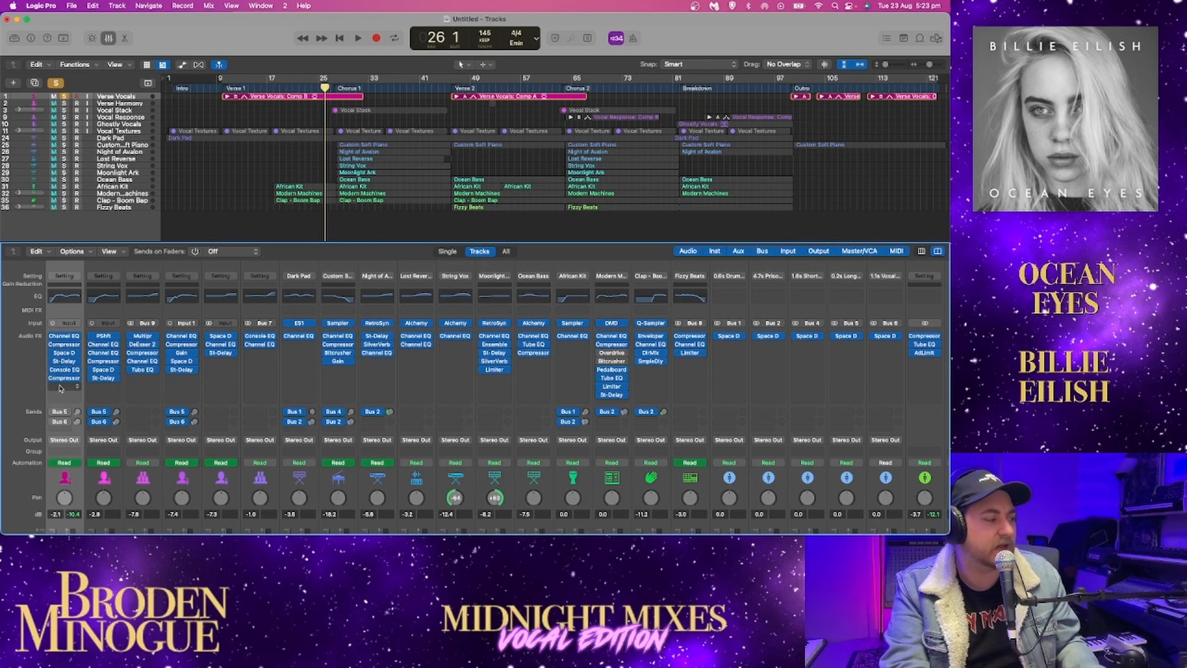
Enable the Bus 5 and Bus 6 sends on Verse Vocals, checking the Bus 5 send options and the vocal reverb aux channels
left_click(63, 413)
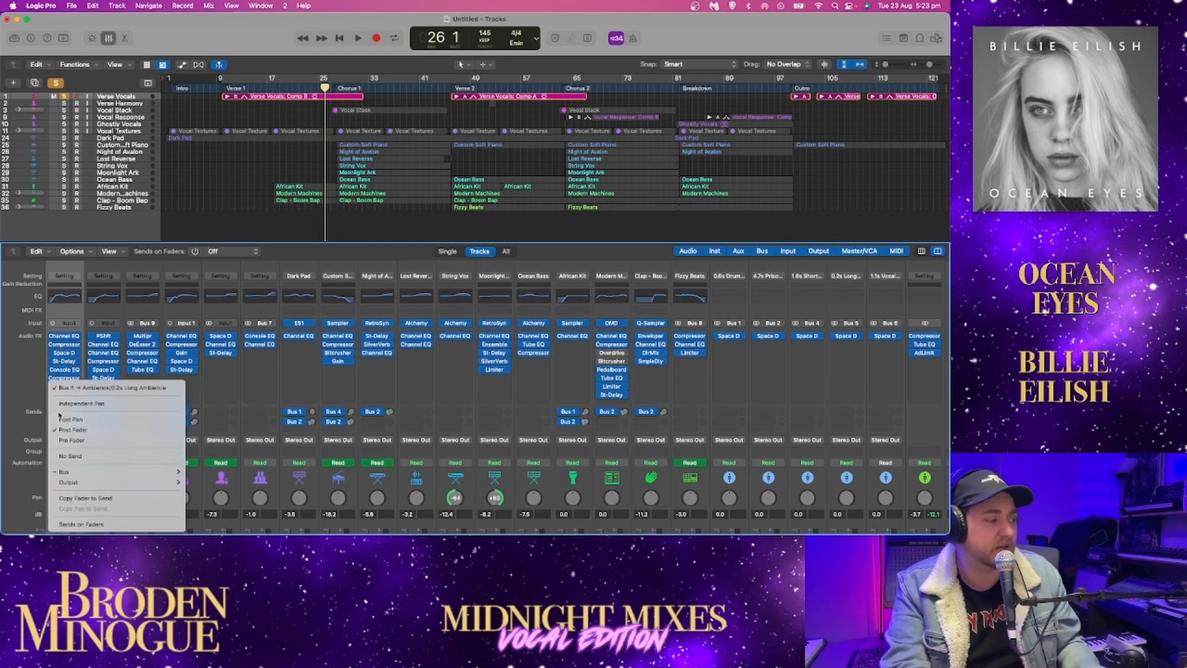
left_click(31, 394)
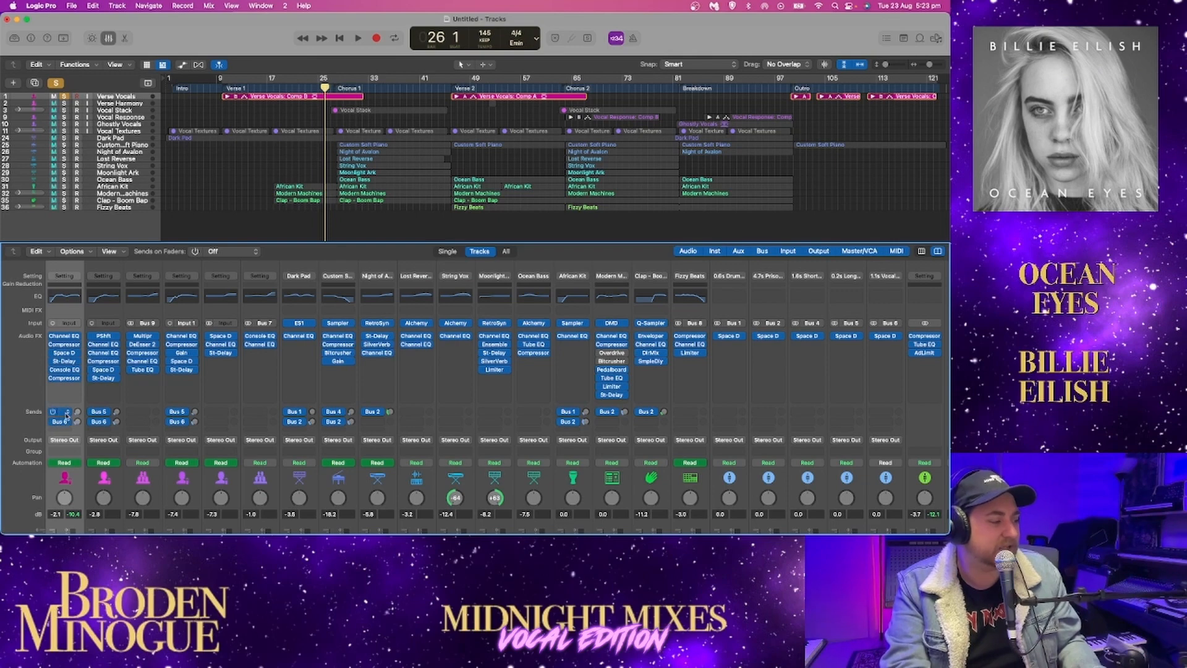
left_click(62, 413)
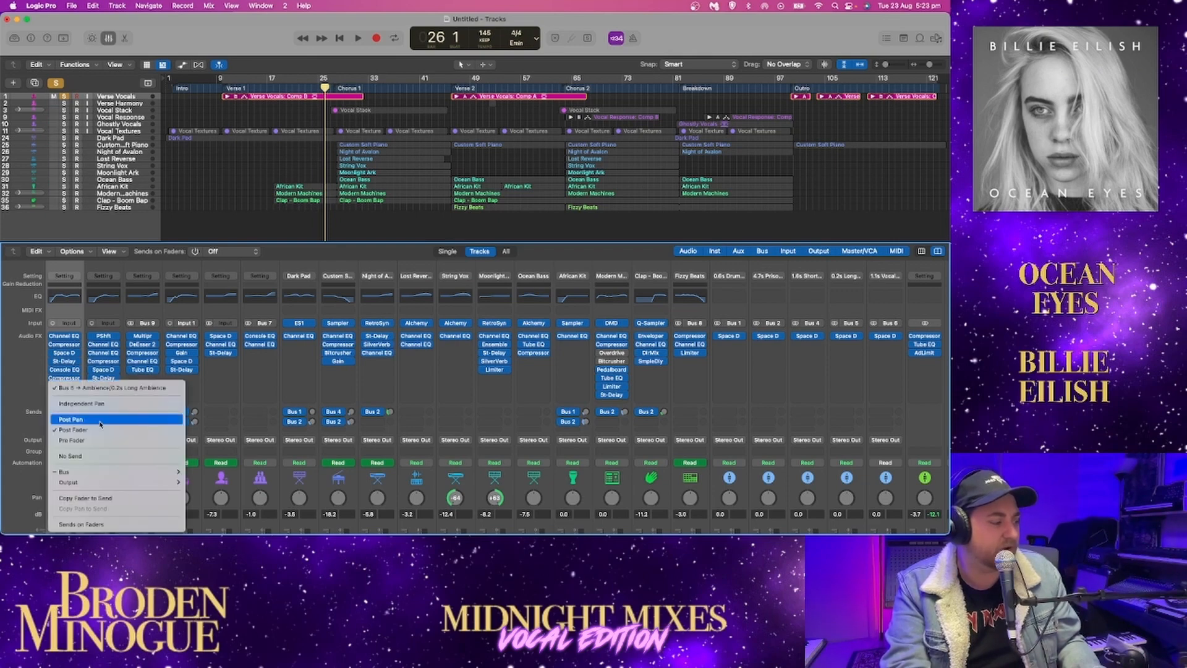
left_click(73, 419)
scroll(361, 367, "right", 2)
scroll(360, 367, "left", 1)
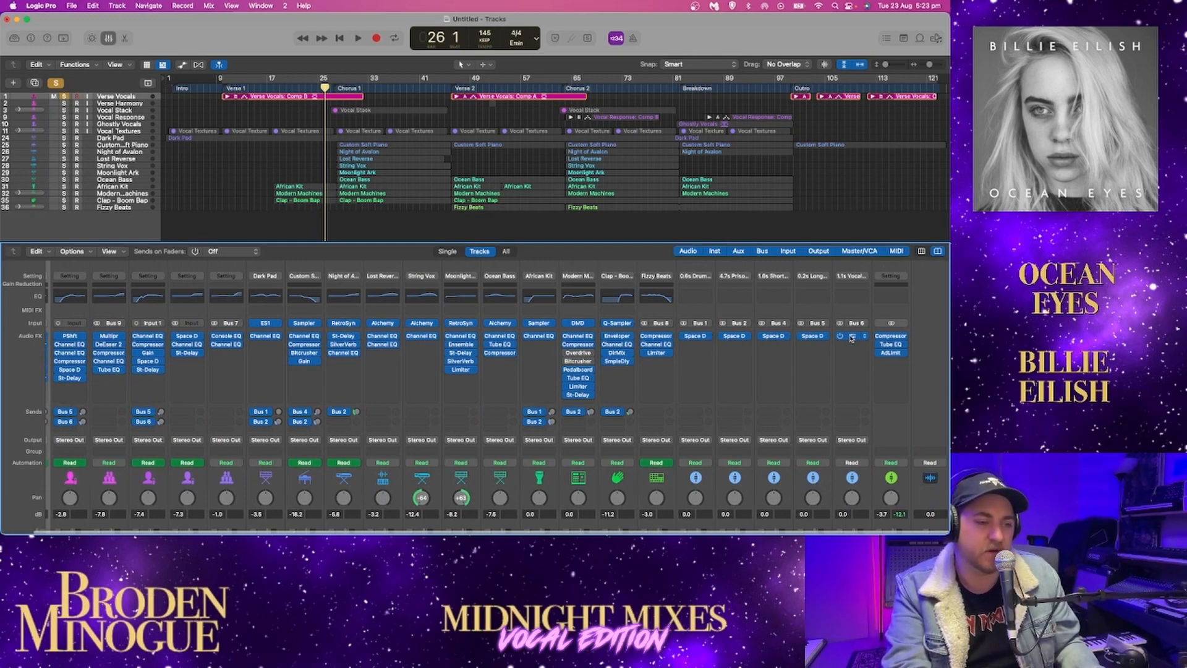
scroll(833, 348, "left", 1)
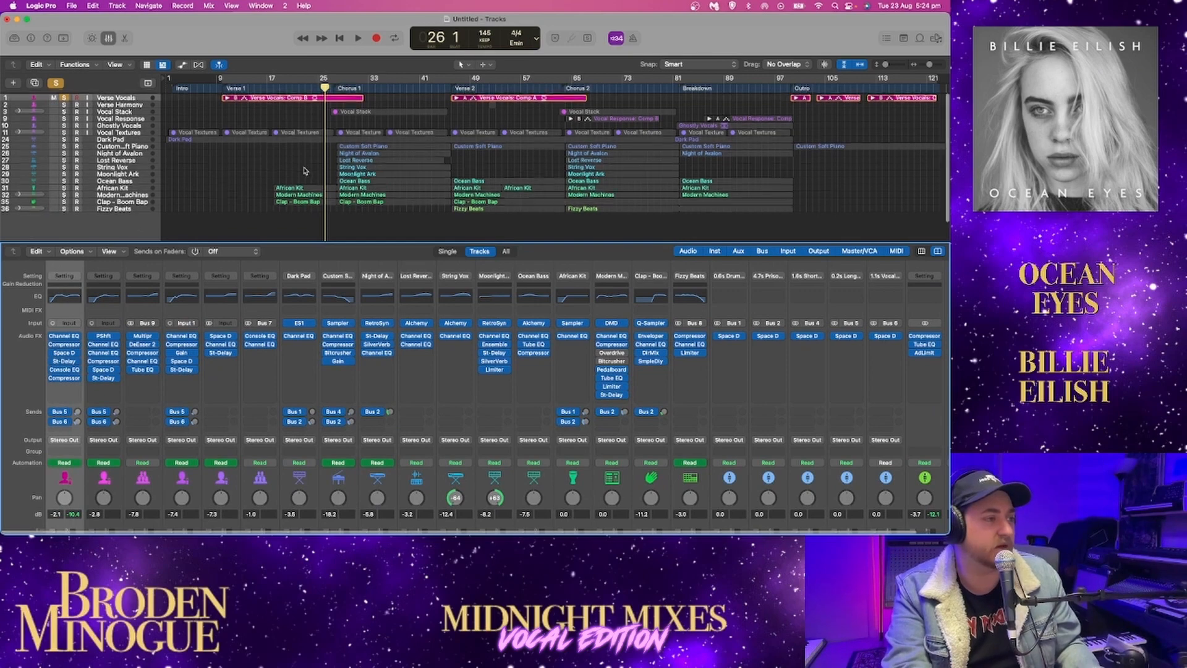
Switch to screenset 1, enlarge the tracks vertically and play the soloed Verse Vocals from the start of Verse 2 at bar 46
key("1")
key("space")
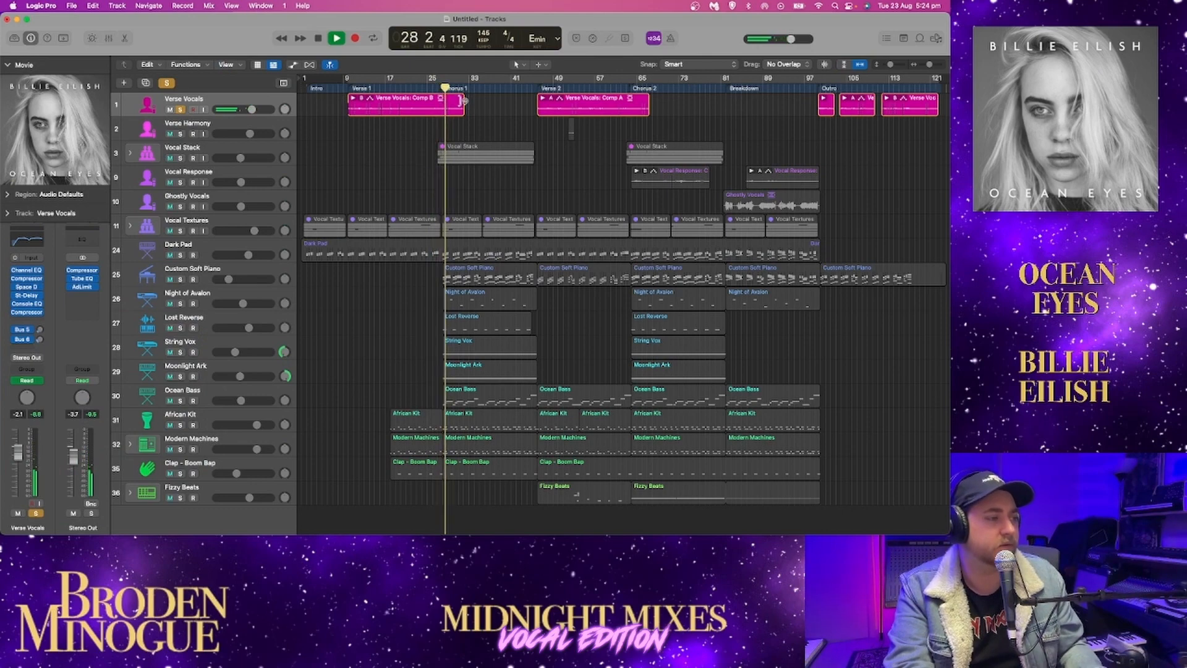
left_click_drag(891, 64, 897, 64)
left_click(536, 88)
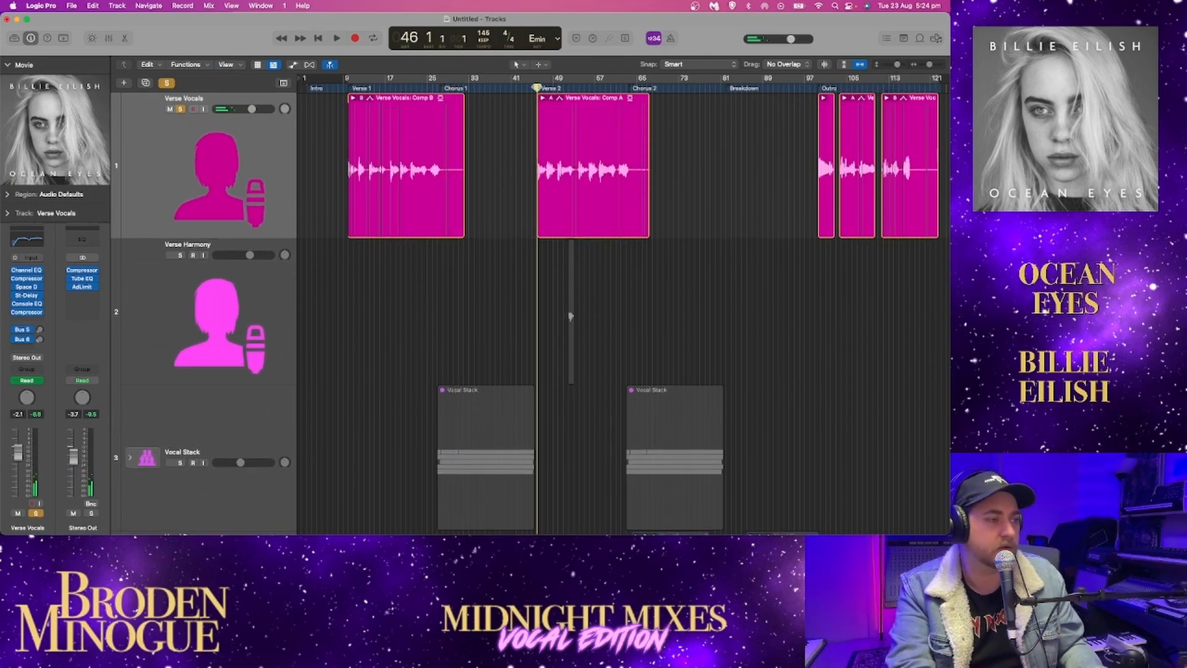
key("space")
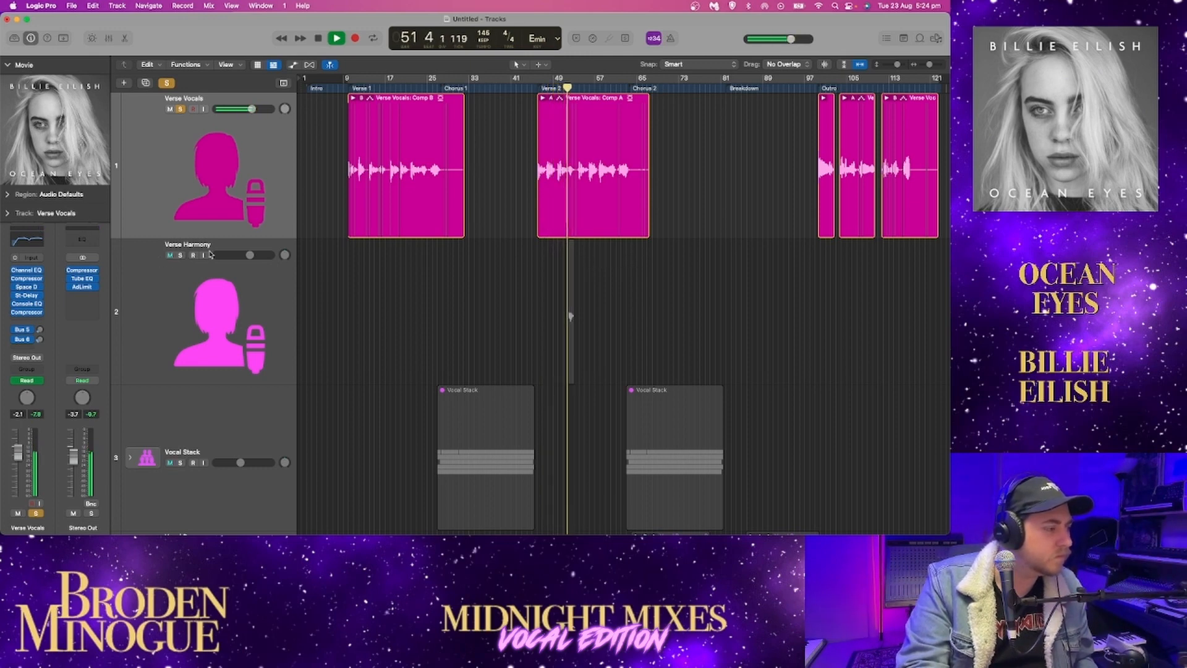
Take Verse Vocals out of solo and solo only the Verse Harmony track for playback around bar 51
left_click(181, 256)
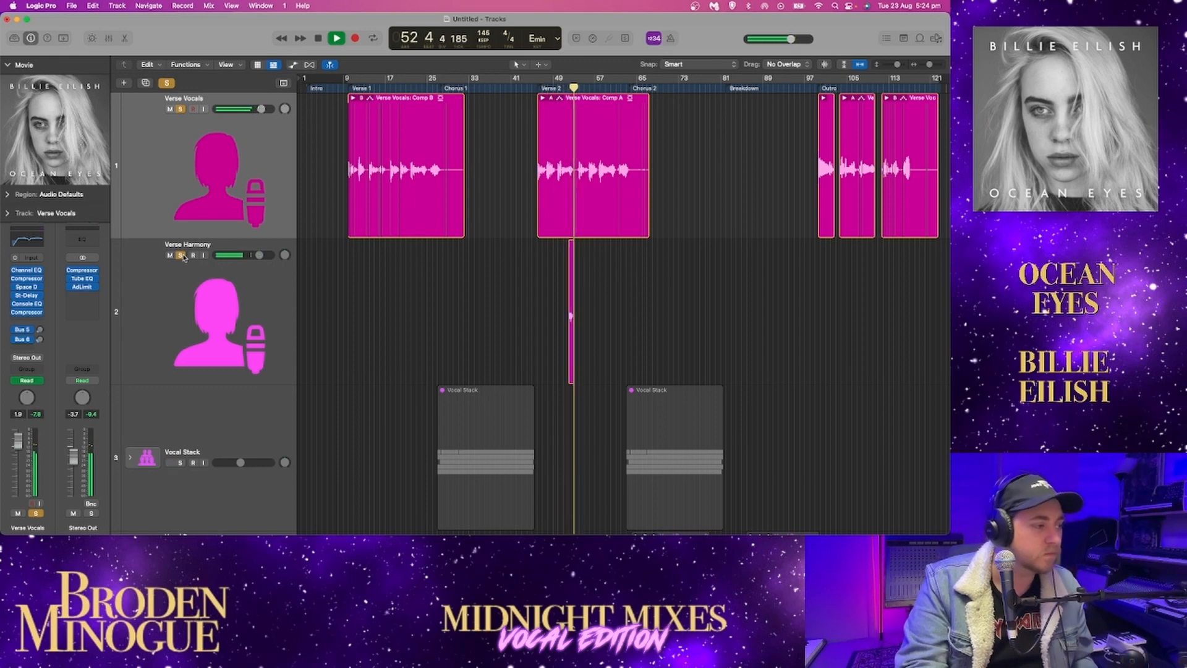
left_click(181, 256)
key("space")
left_click(180, 110)
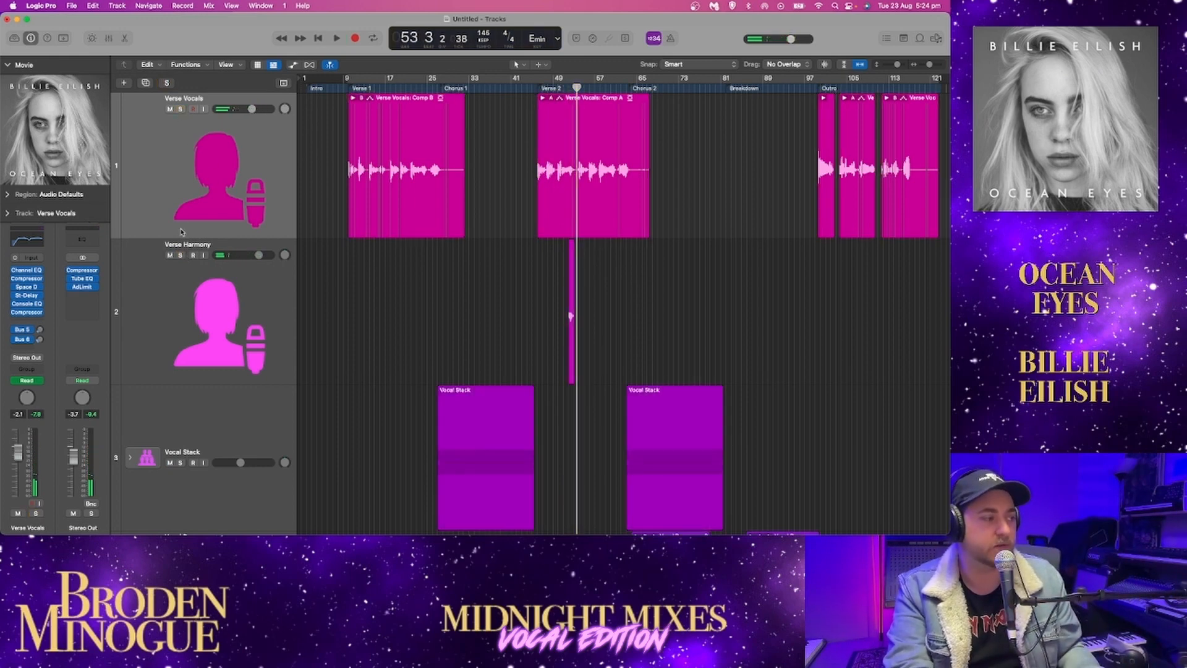
left_click(180, 256)
key("space")
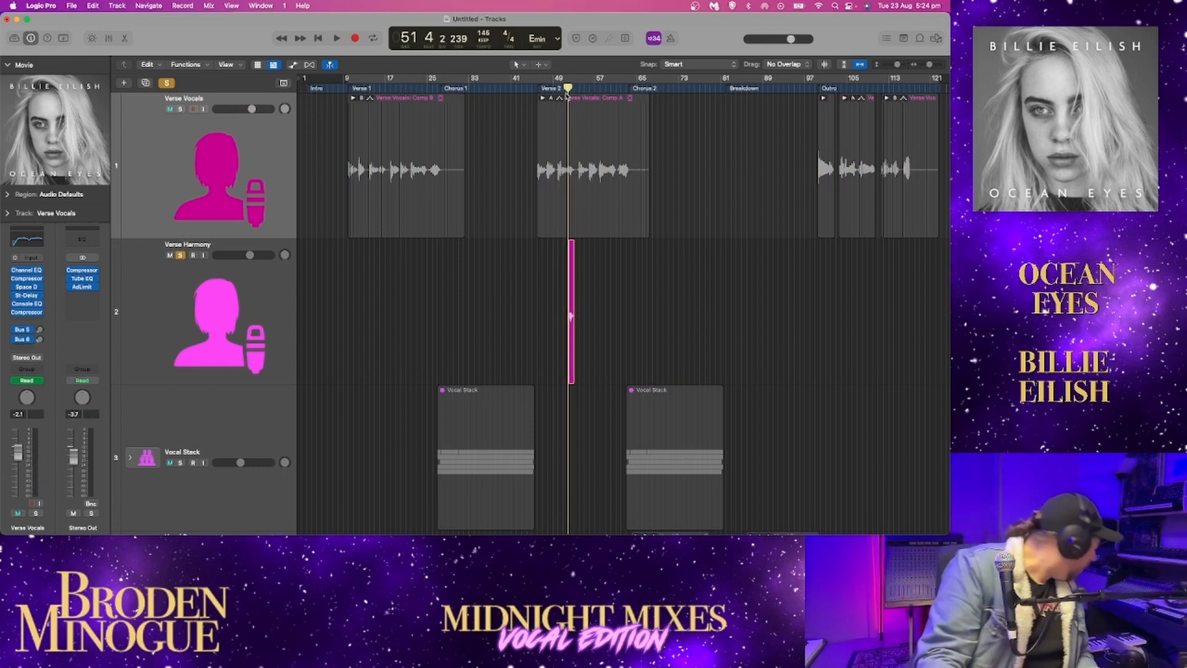
Play the soloed Verse Harmony line, add Verse Vocals to the solo, and take Verse Harmony out of solo
key("space")
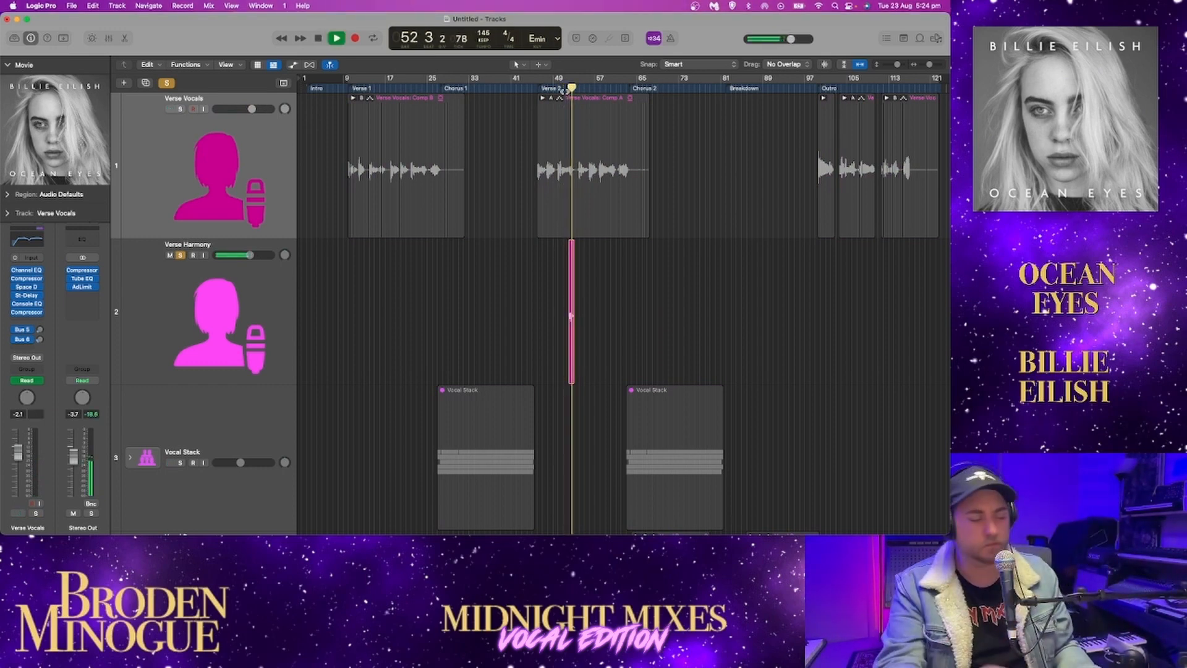
key("space")
left_click(185, 163)
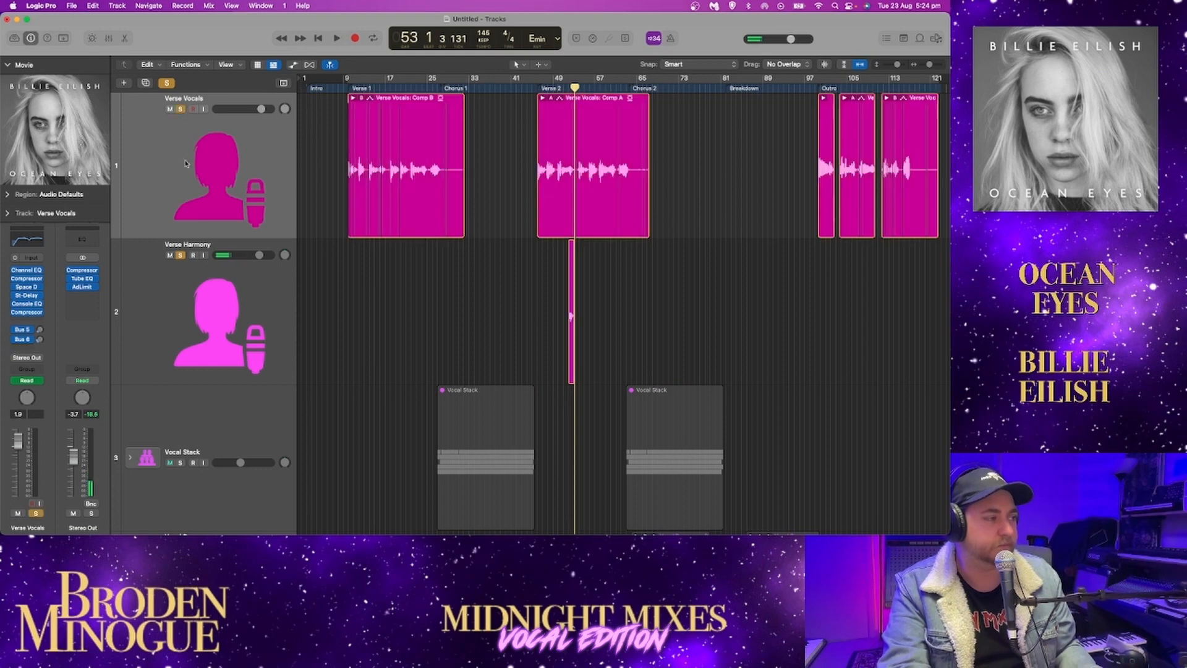
left_click(183, 253)
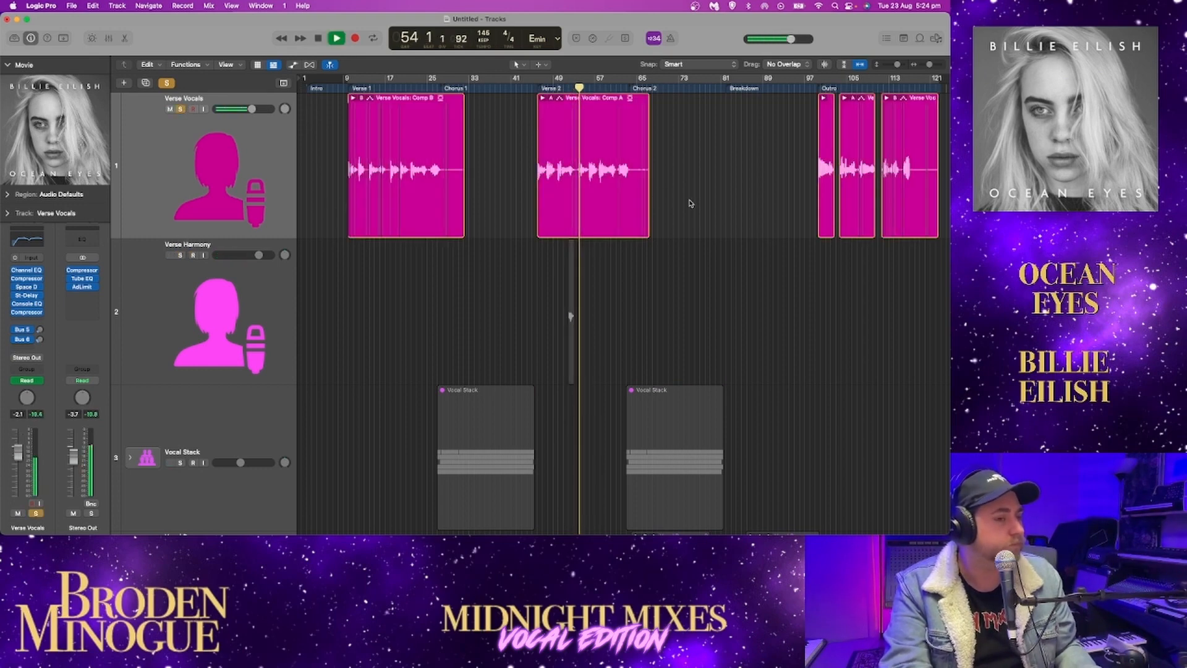
Turn on the analyzer in the Verse Vocals Channel EQ and set the 4080 Hz band to 3480 Hz and +0.4 dB
left_click(28, 240)
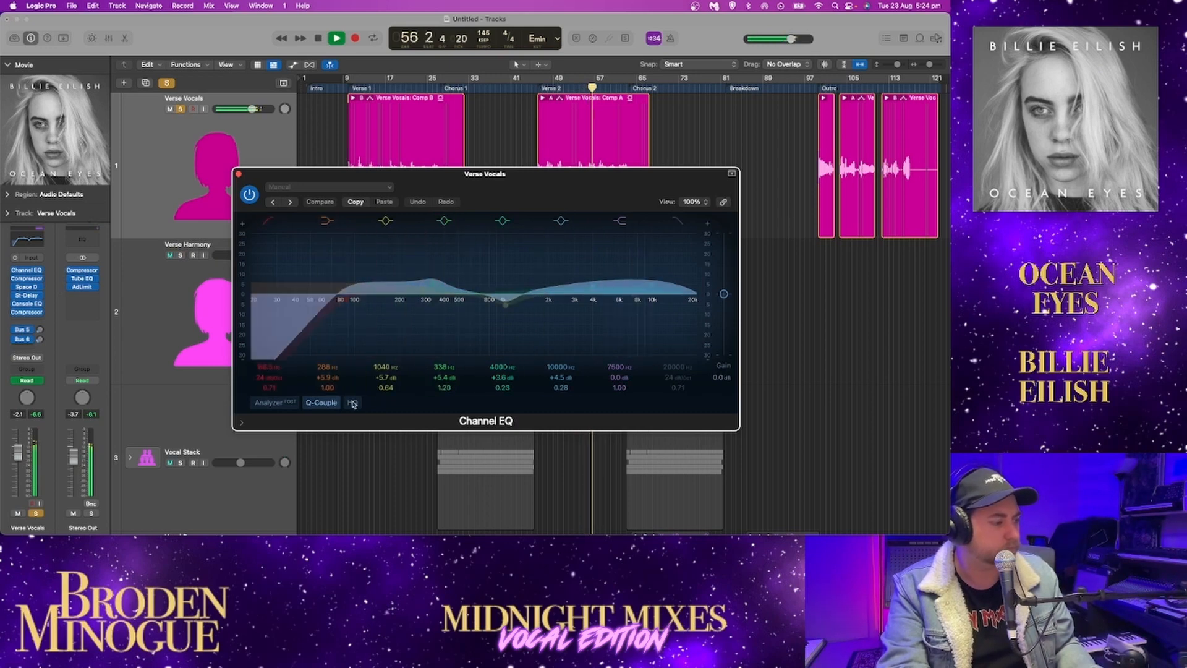
left_click(273, 404)
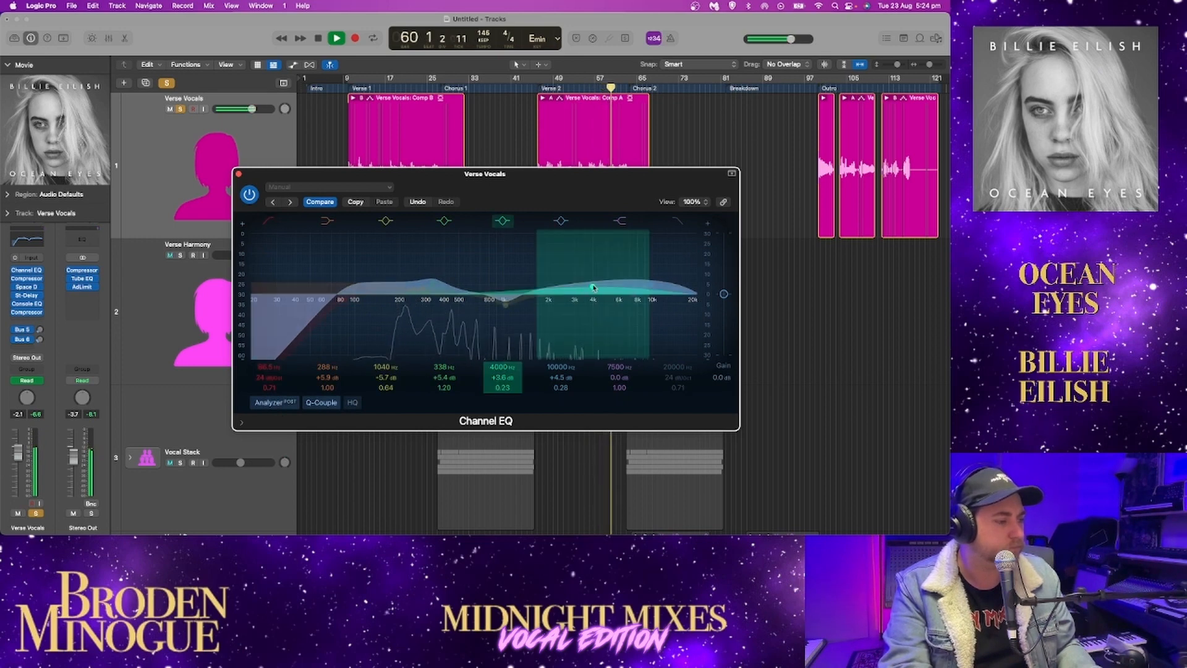
mouse_move(593, 287)
left_mouse_down()
mouse_move(570, 229)
mouse_move(654, 238)
mouse_move(648, 274)
mouse_move(585, 278)
left_mouse_up()
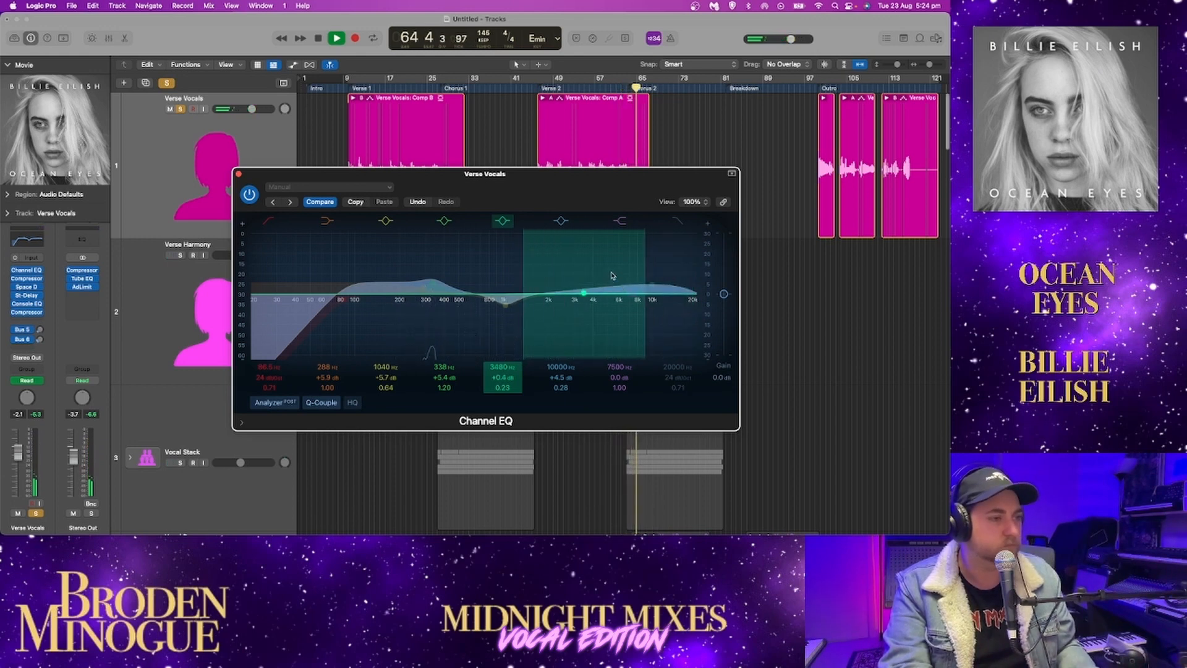
left_click(240, 175)
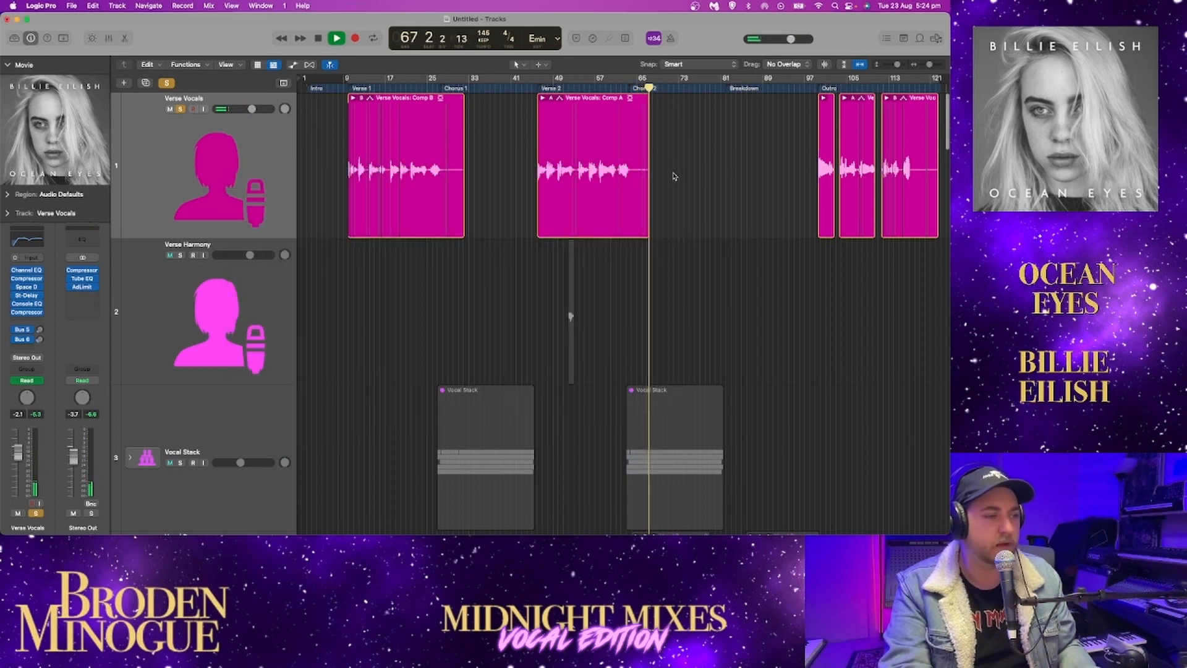
Move playback to the start of the Outro and listen to the soloed Verse Vocals through to the last region
key("space")
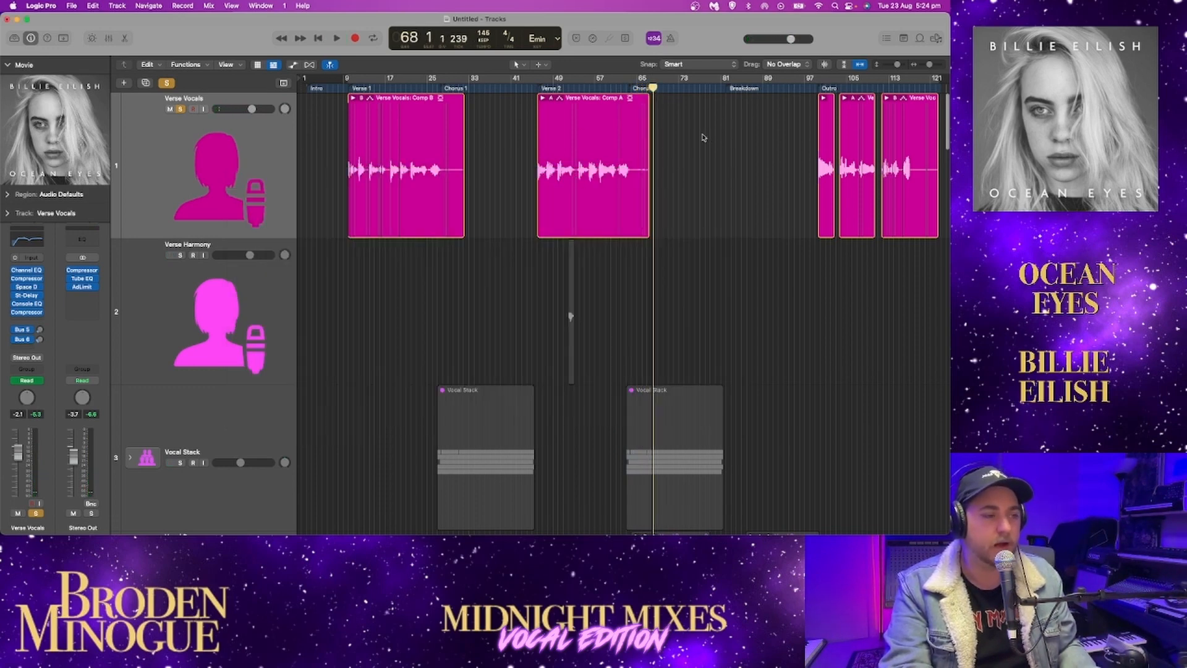
left_click(815, 86)
key("space")
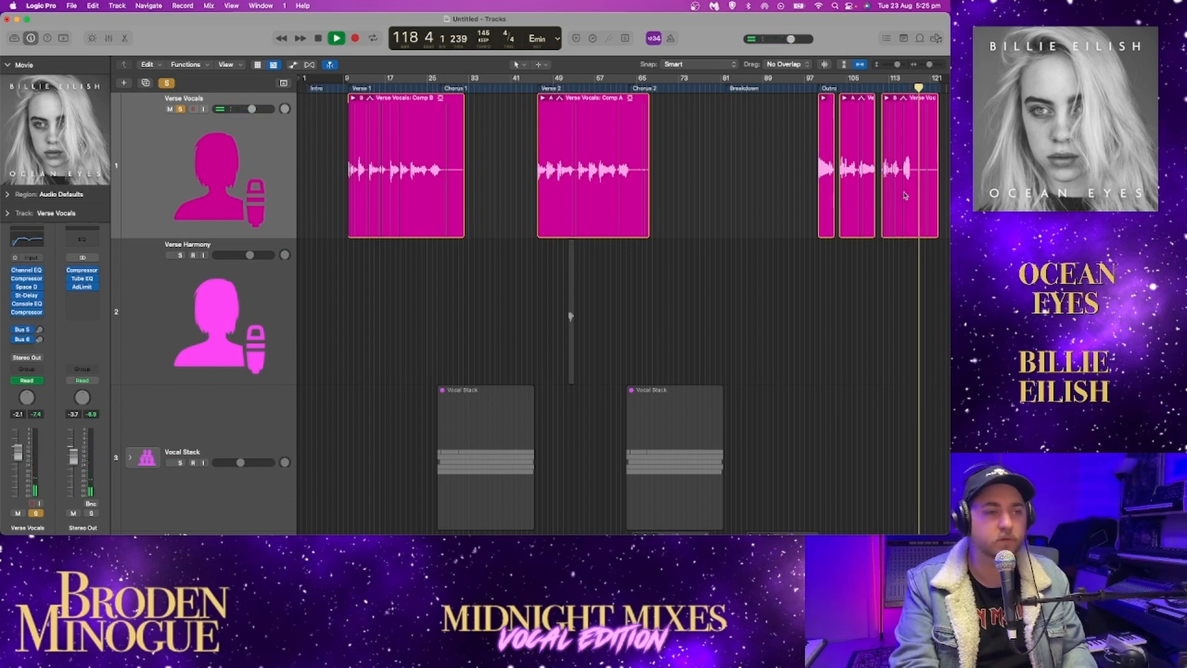
left_click_drag(929, 64, 927, 66)
key("space")
Take Verse Vocals out of solo and solo the Vocal Stack instead
left_click(861, 65)
left_click(845, 65)
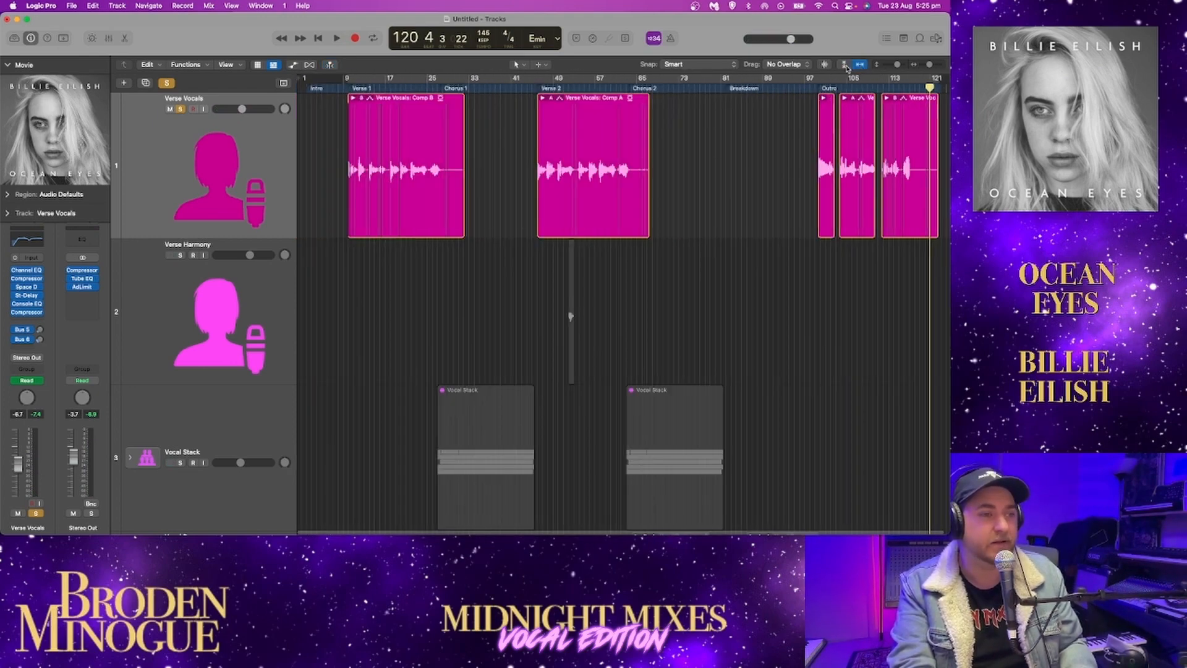
left_click(846, 64)
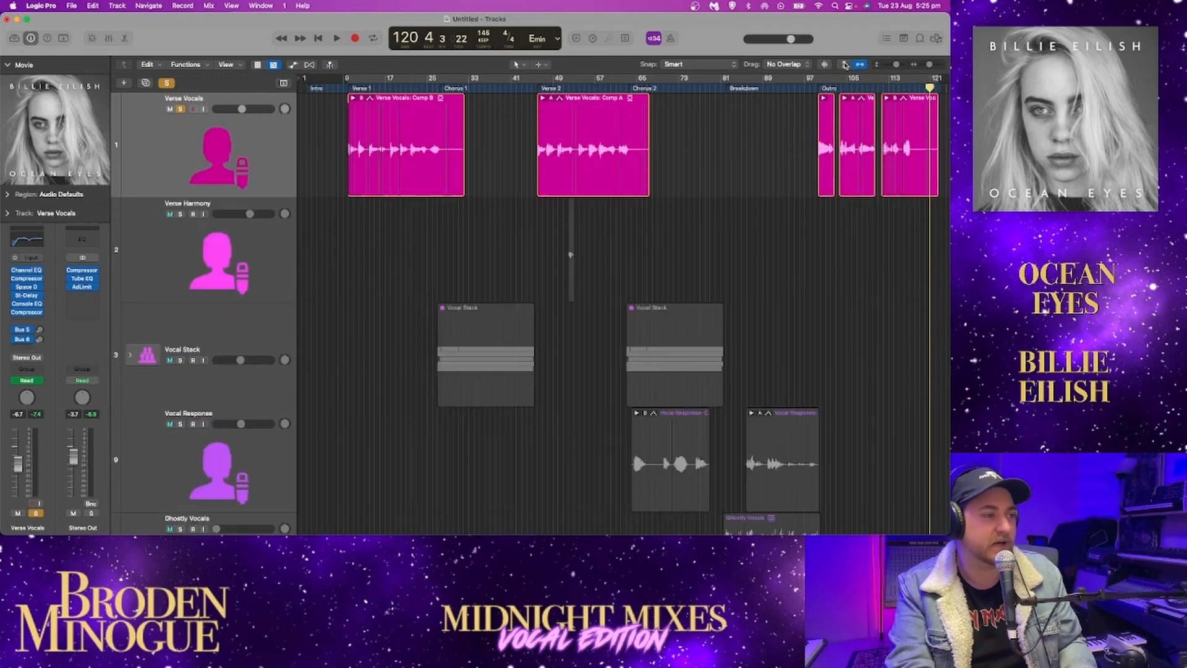
left_click(180, 109)
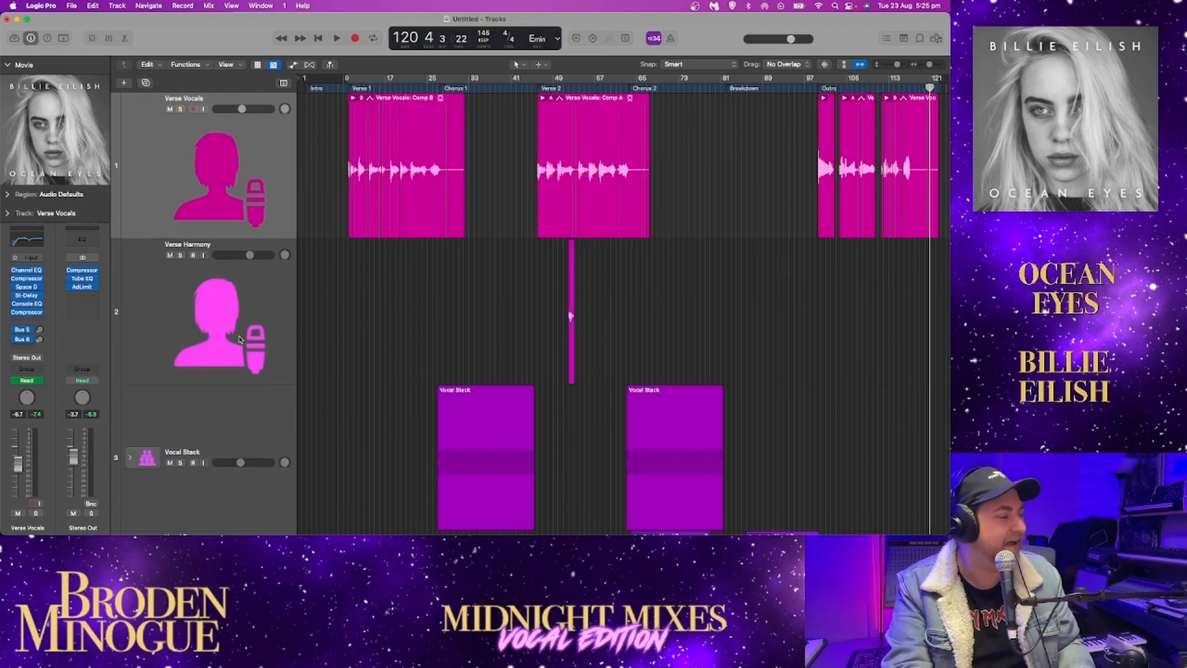
scroll(242, 340, "down", 5)
left_click(181, 279)
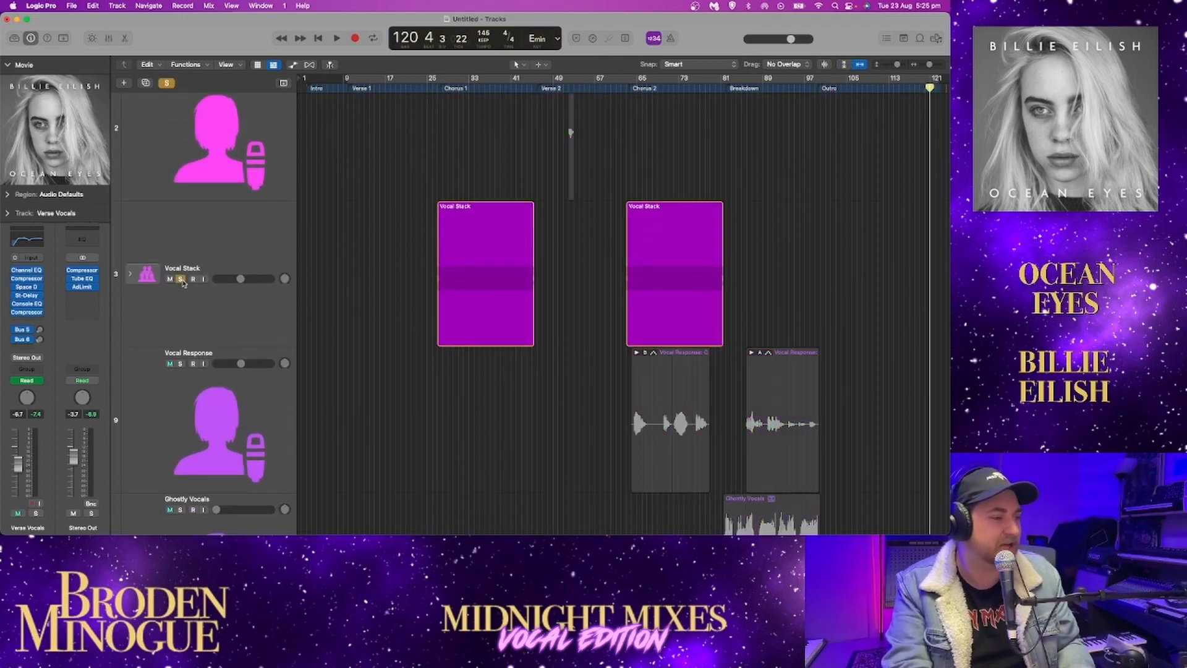
Check the tracks inside the Vocal Stack and play the soloed stack from the start of Chorus 1 at bar 27
left_click(130, 275)
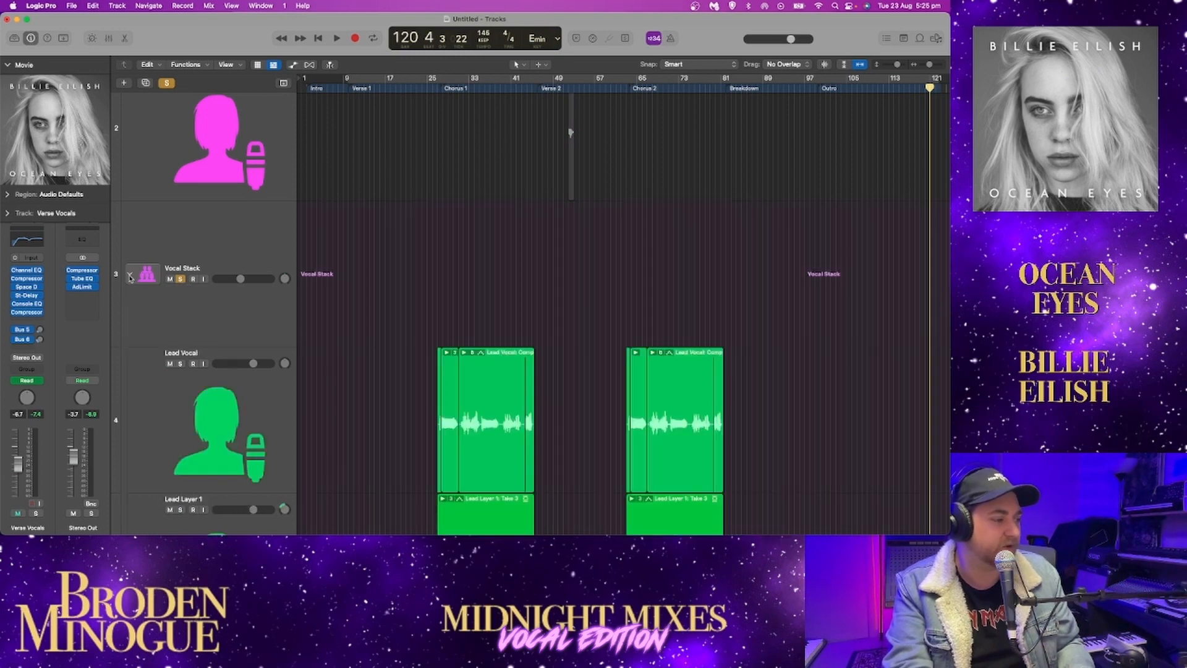
left_click(130, 275)
left_click(439, 89)
left_click(437, 91)
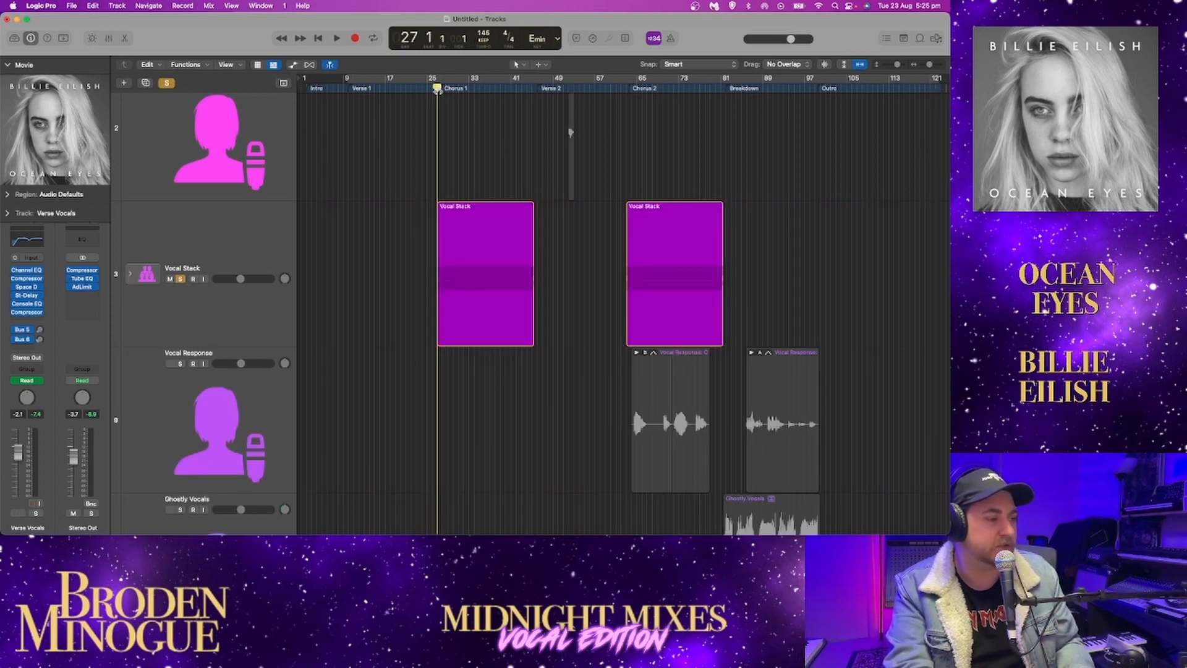
key("space")
scroll(389, 252, "down", 1)
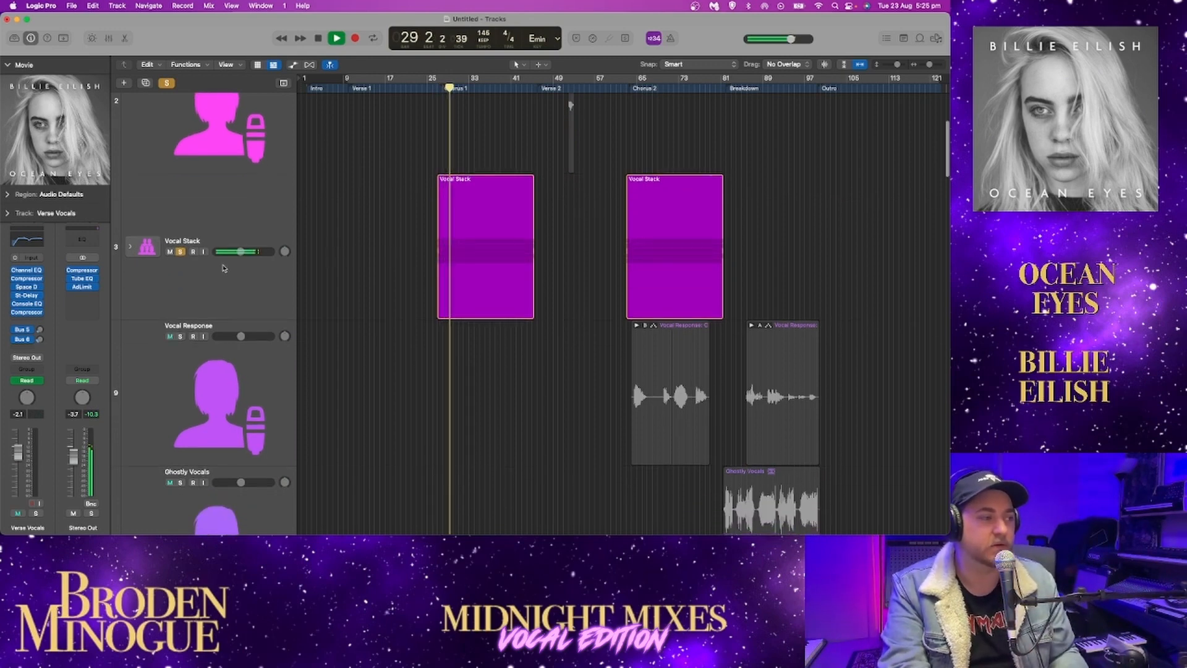
Expand the Vocal Stack during playback and reduce the track height to show Lead Vocal and Lead Layers 1 to 4 together
left_click(130, 246)
scroll(227, 272, "down", 5)
scroll(227, 273, "down", 7)
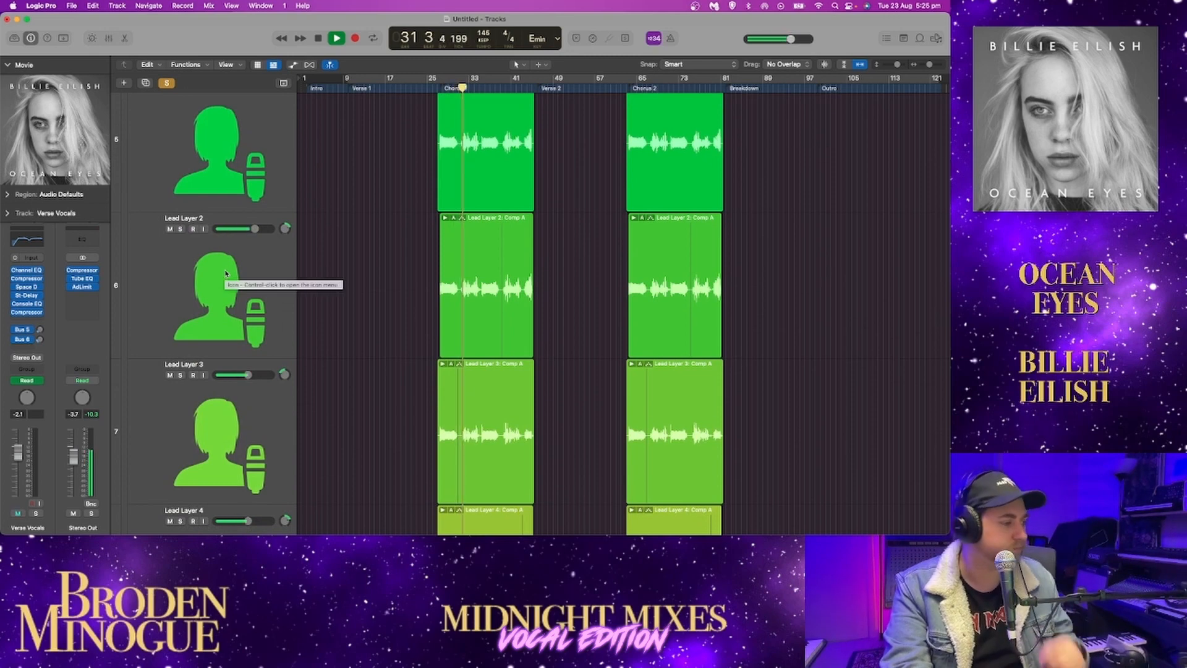
scroll(226, 274, "down", 1)
scroll(225, 275, "down", 4)
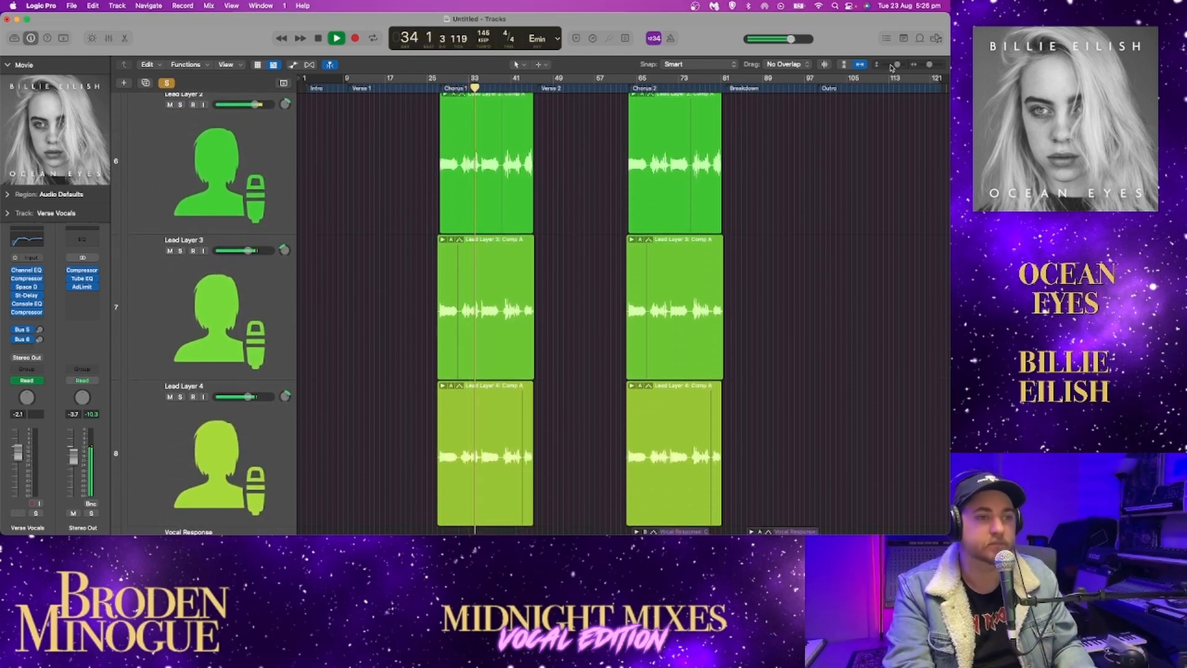
left_click_drag(891, 66, 889, 67)
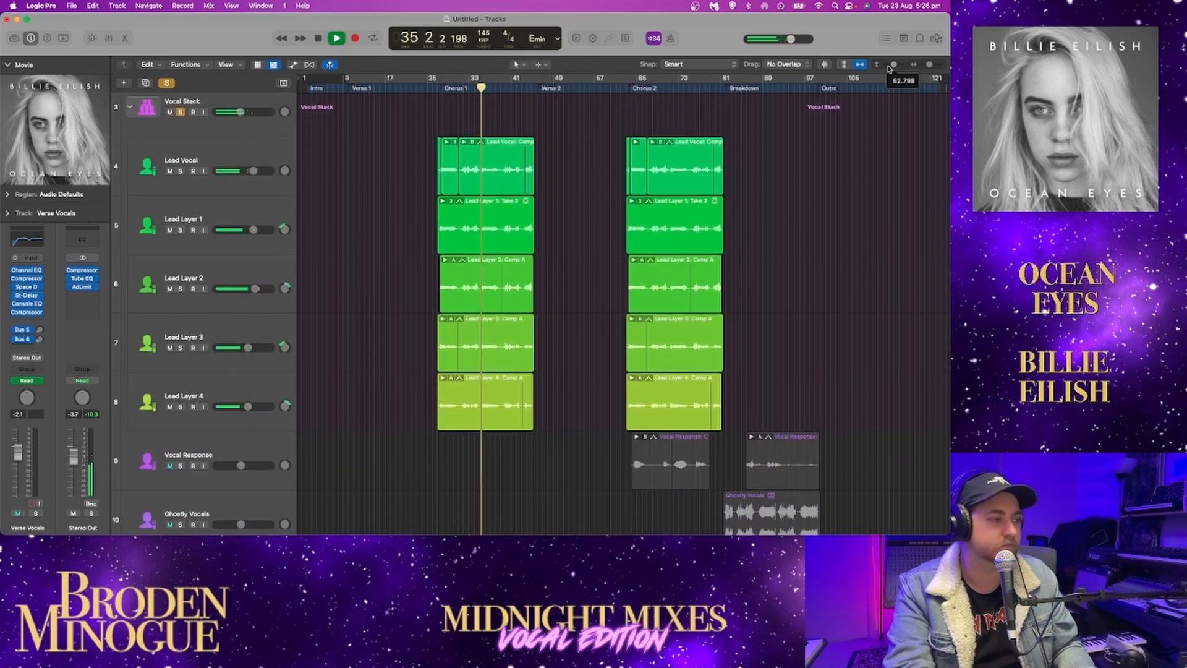
Solo Lead Vocal inside the Vocal Stack and play it from bar 27
left_click(180, 171)
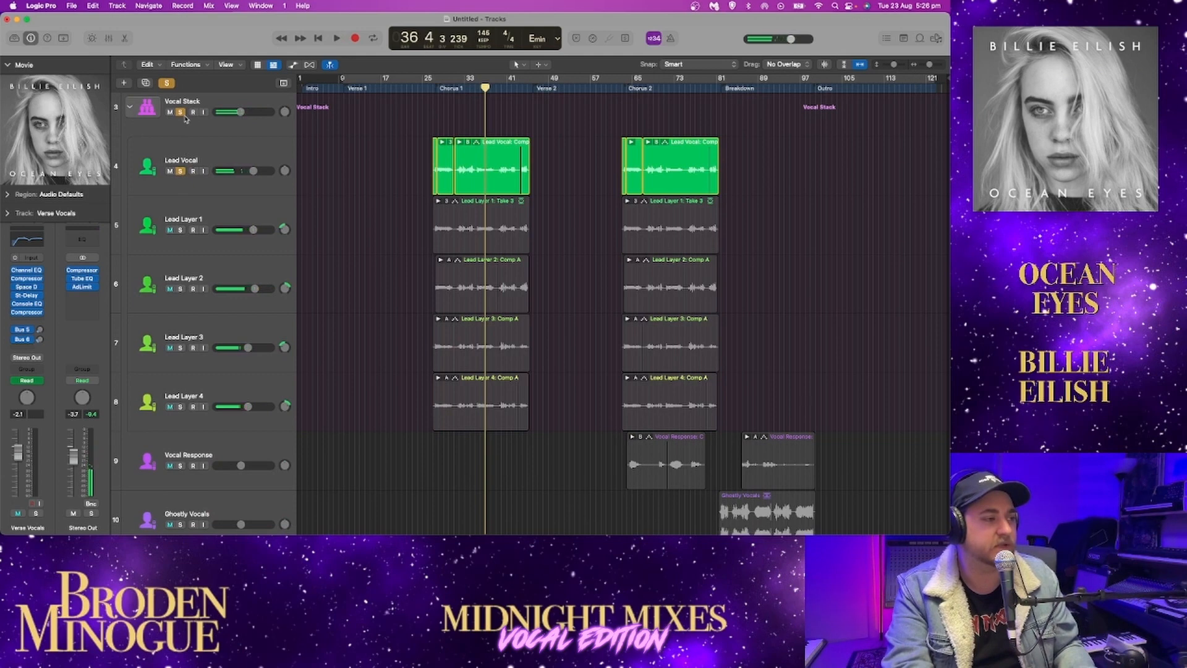
left_click(453, 79)
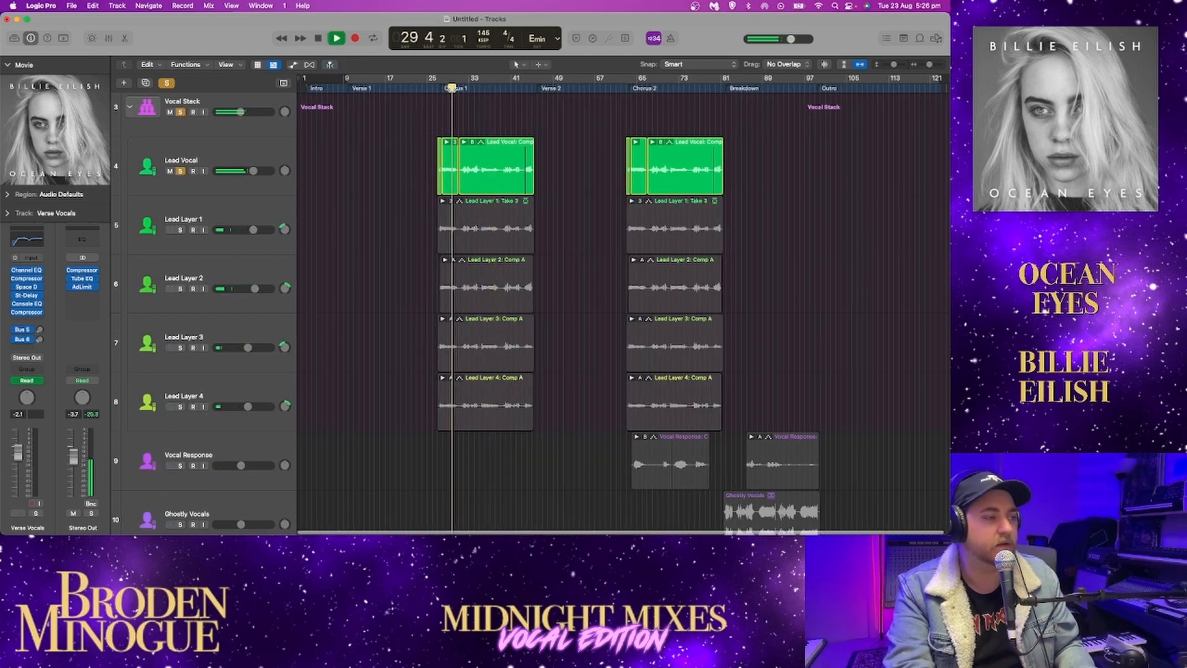
left_click(437, 82)
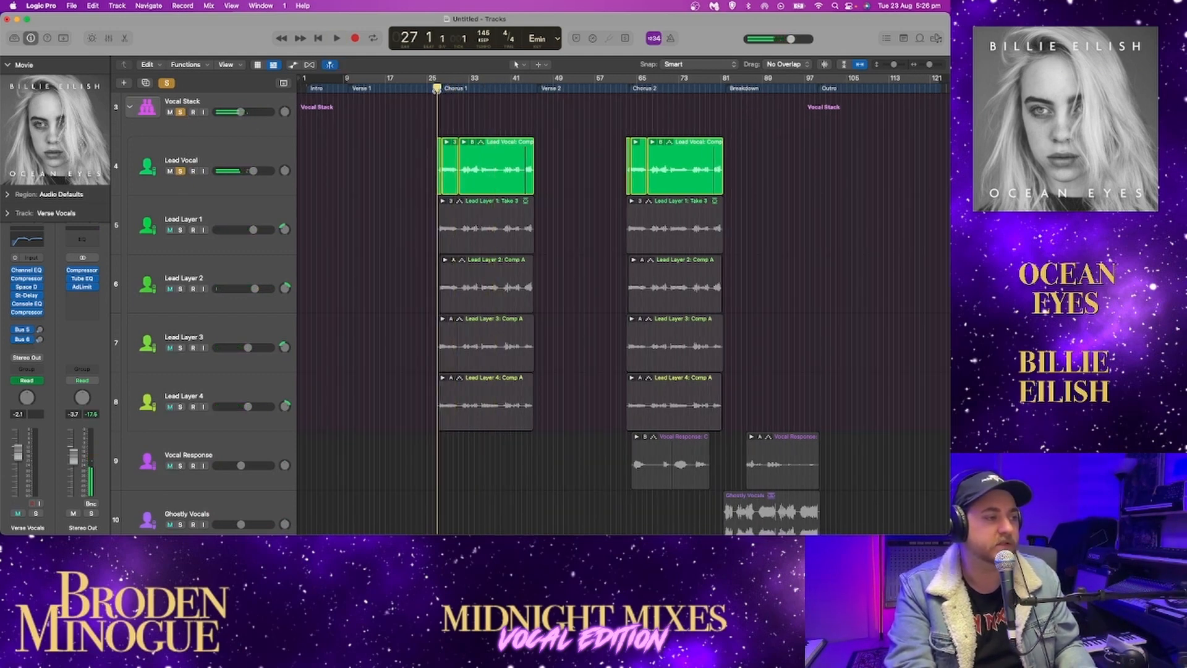
key("space")
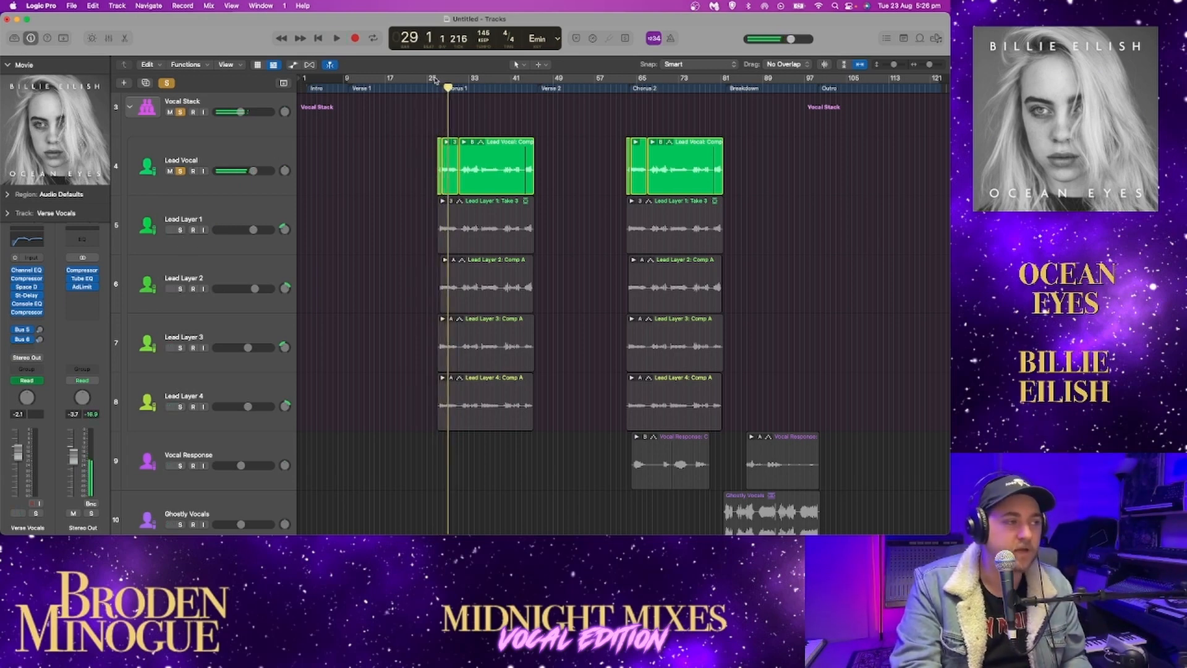
Set a cycle range from bar 27 to 29 and loop it with Lead Layer 1 soloed instead of Lead Vocal
left_click_drag(437, 79, 448, 79)
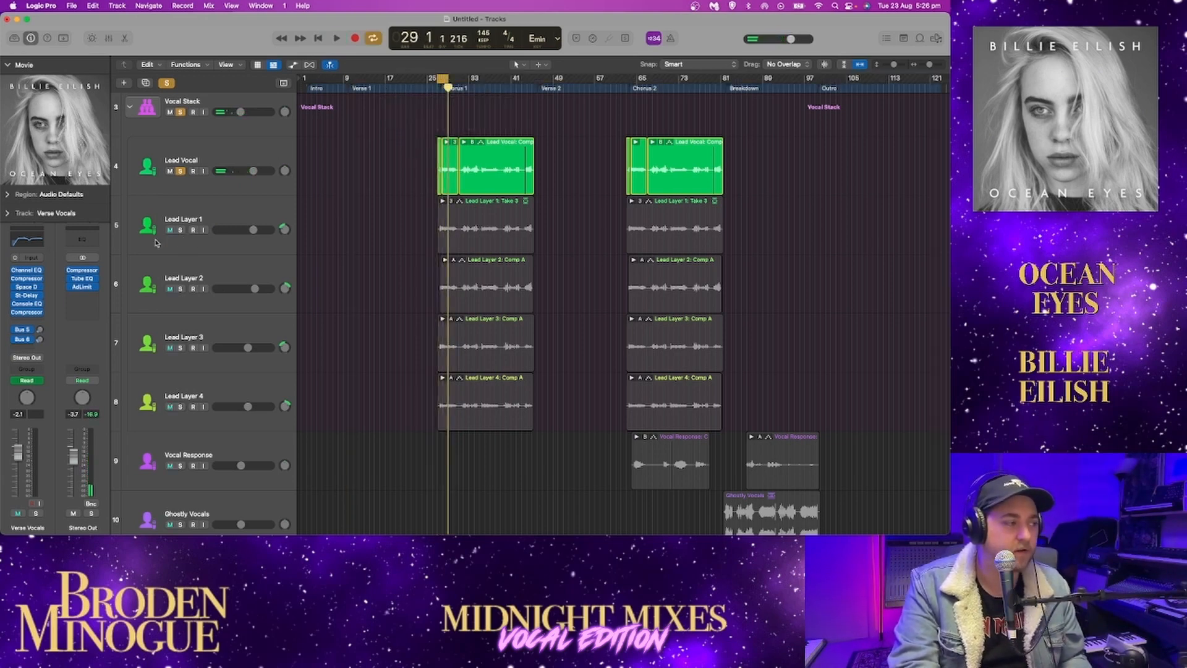
left_click(180, 229)
left_click(181, 172)
key("space")
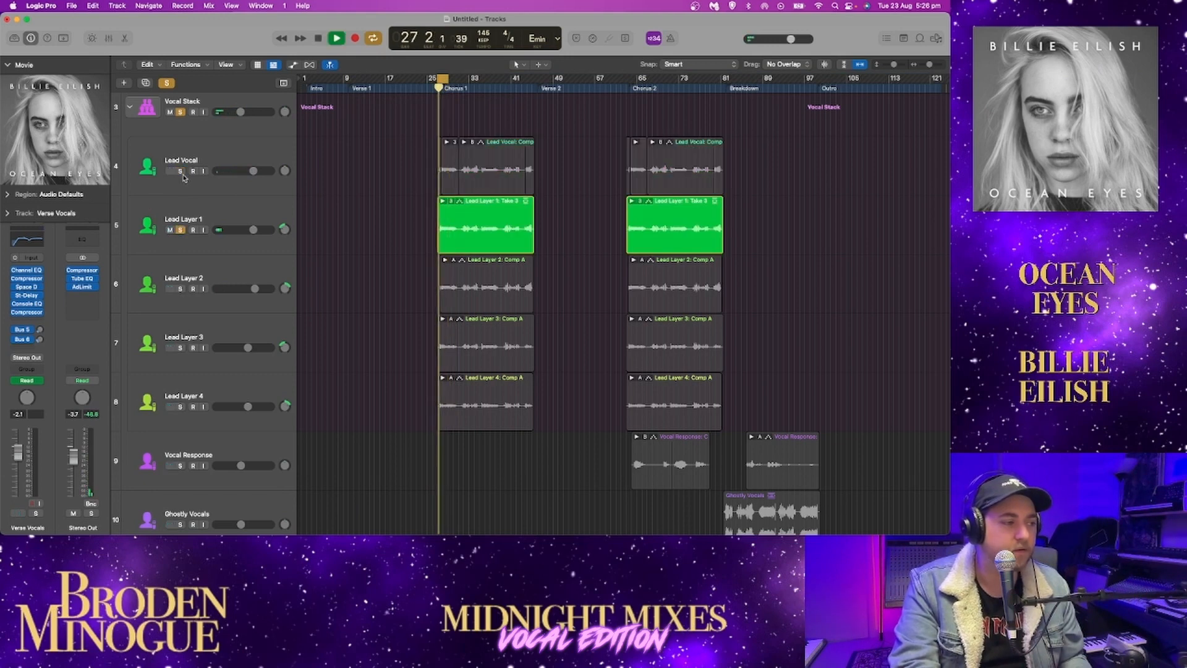
Add Lead Layer 2 and Lead Vocal to the soloed loop, then solo only Lead Layer 3 and Lead Layer 4 instead
left_click(181, 288)
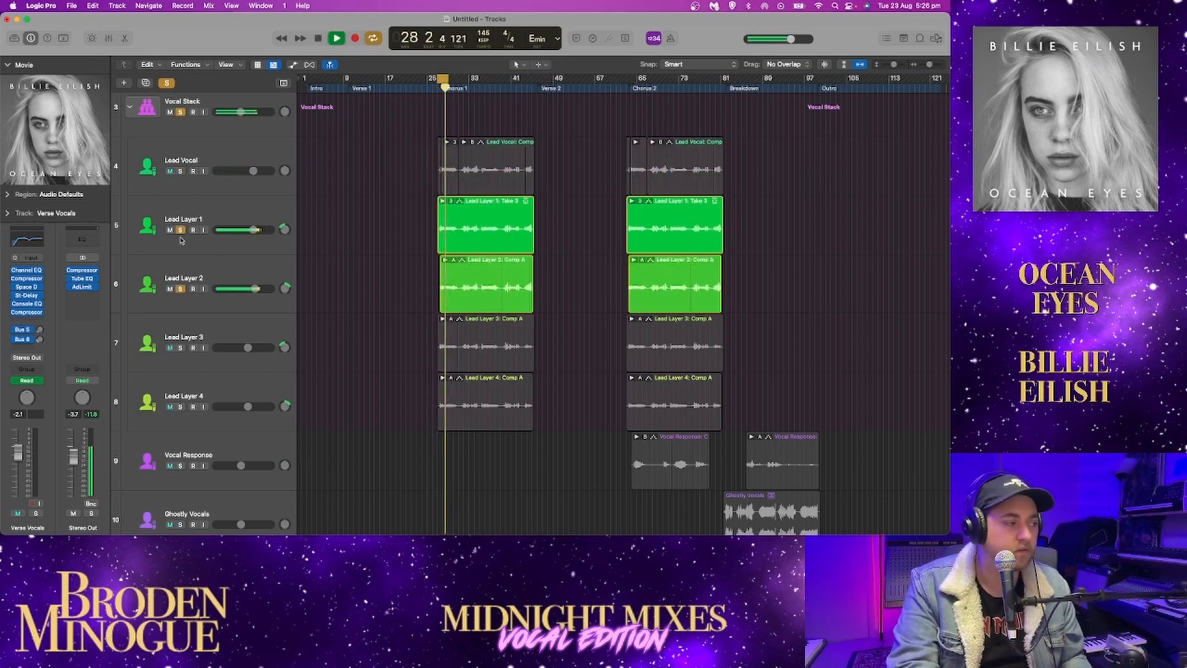
left_click_drag(181, 172, 183, 233)
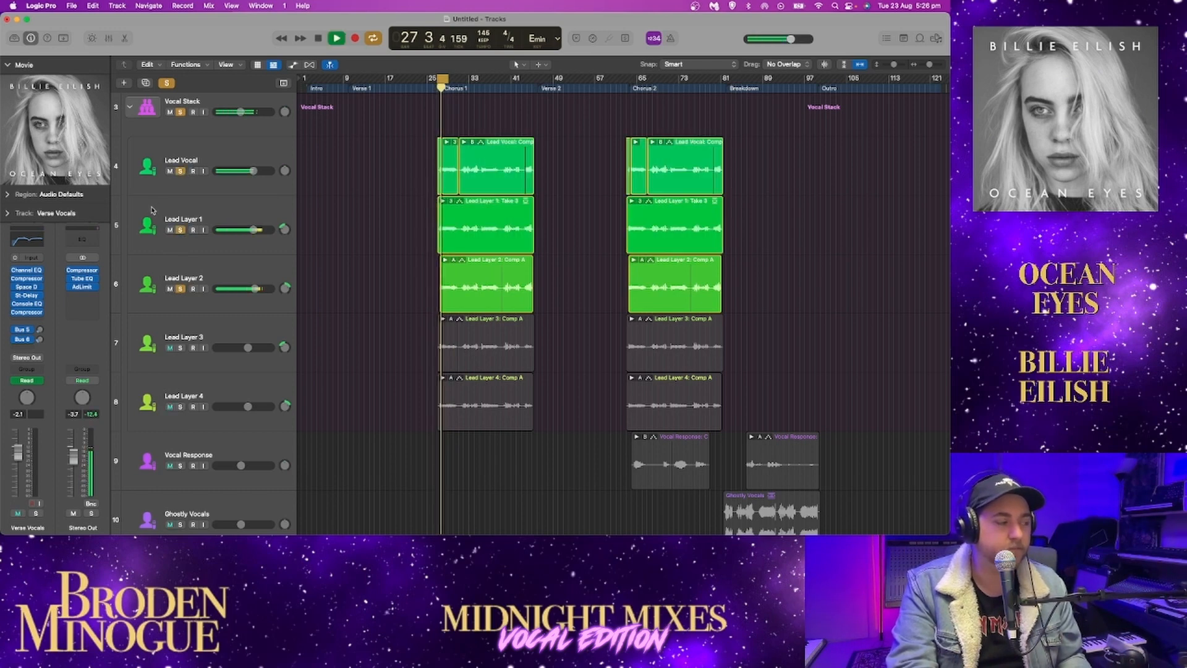
left_click_drag(181, 171, 182, 289)
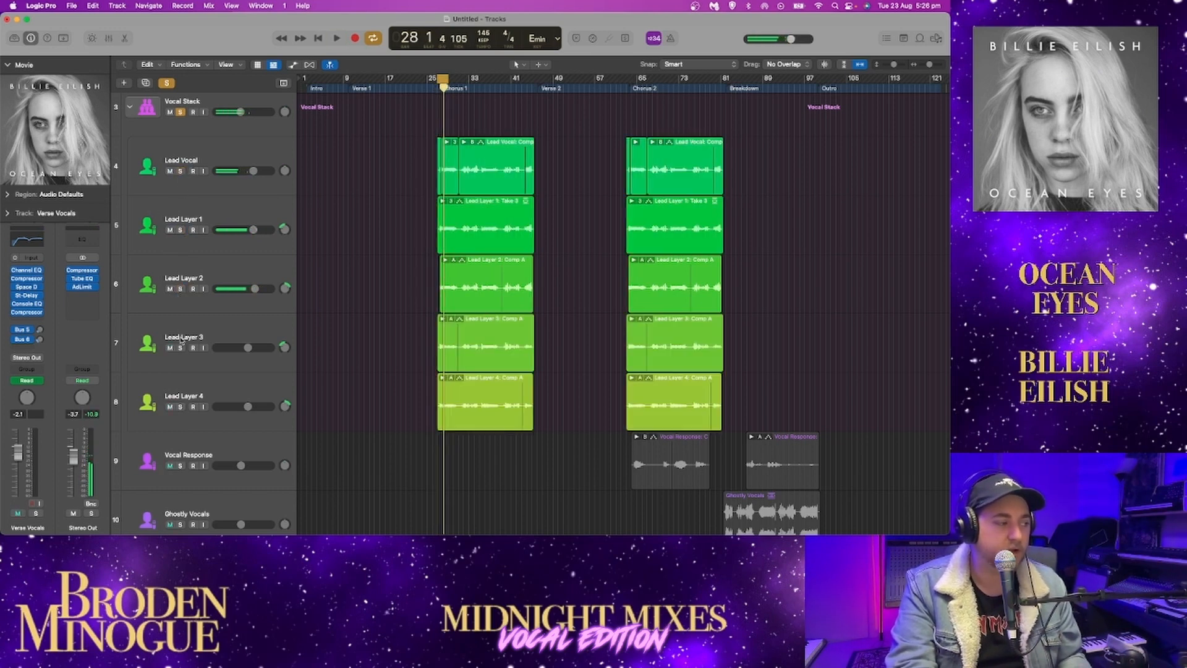
left_click_drag(180, 347, 181, 406)
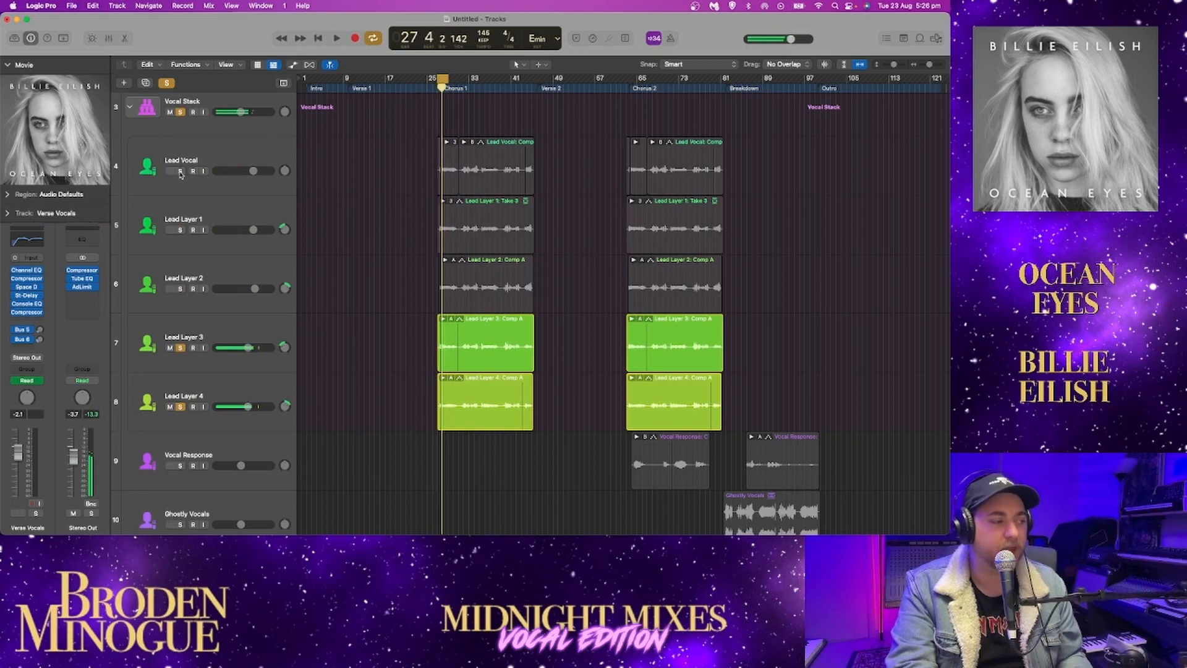
Add Lead Vocal, Lead Layer 1 and Lead Layer 2 to the solo, then reset it to the whole Vocal Stack and play the loop
left_click_drag(180, 172, 182, 300)
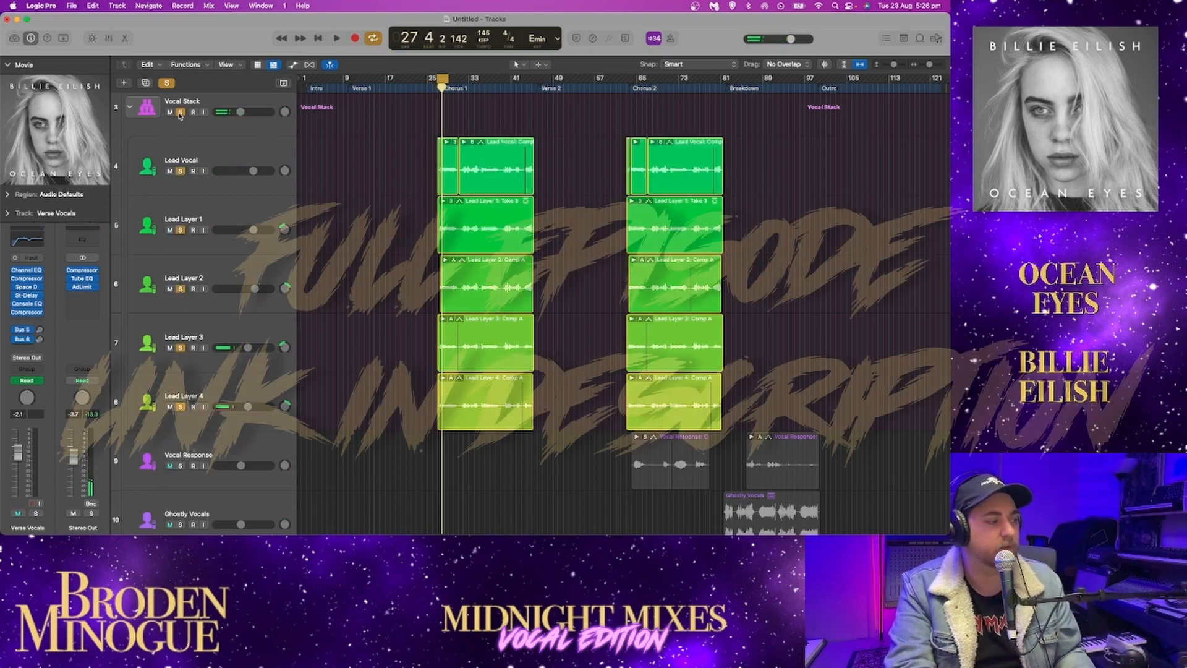
left_click(180, 112)
left_click(180, 111)
key("space")
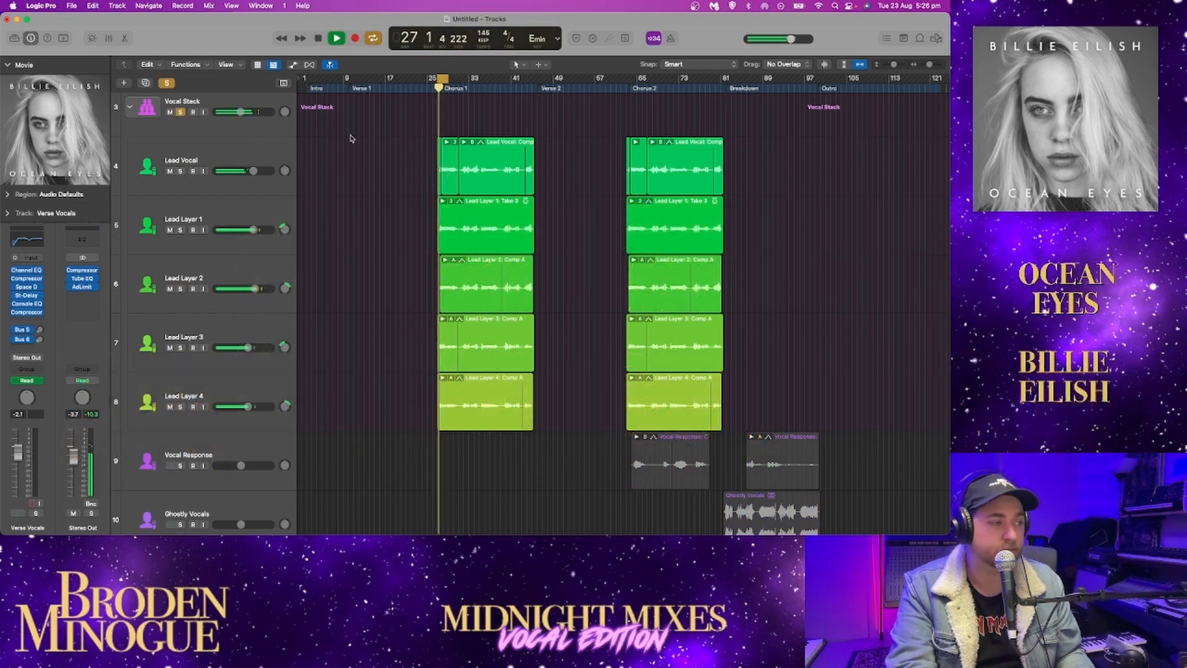
key("space")
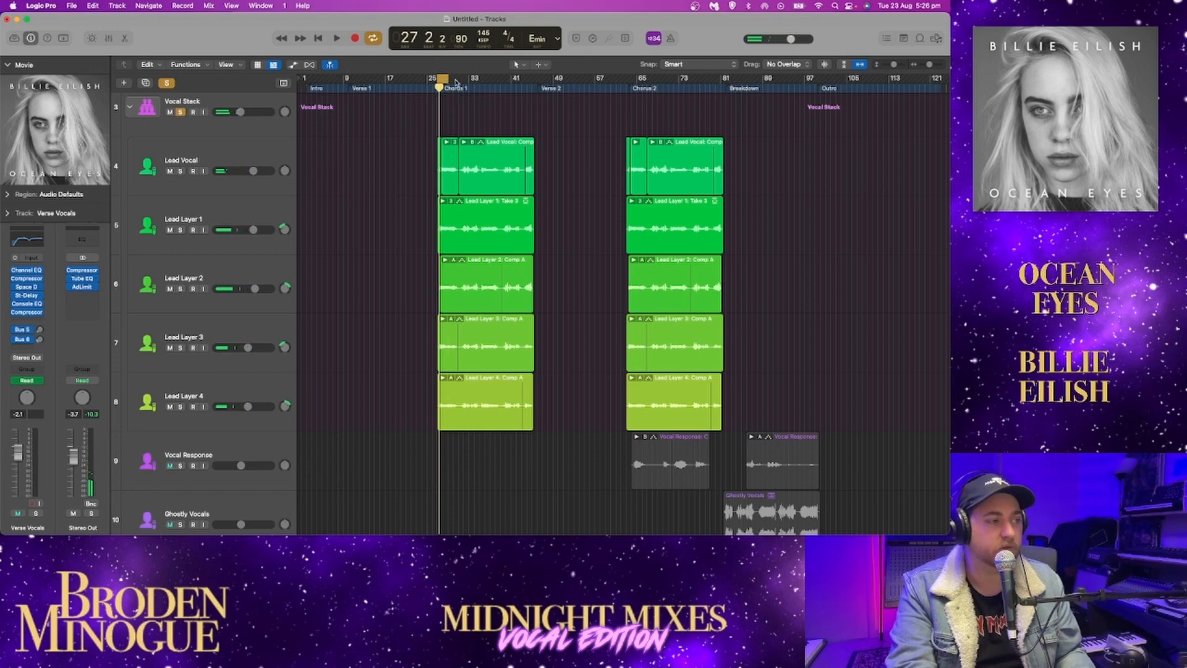
Turn off the cycle range and play the soloed Vocal Stack through Chorus 1 and from around the start of Chorus 2
left_click(445, 80)
double_click(463, 87)
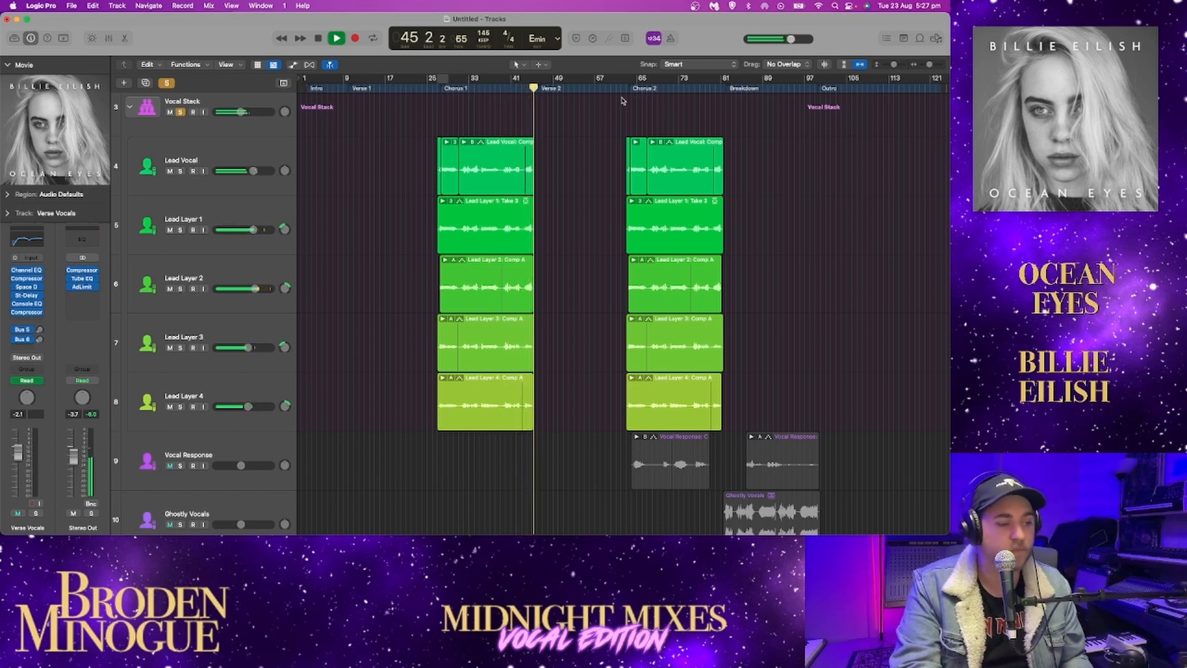
key("space")
left_click(640, 89)
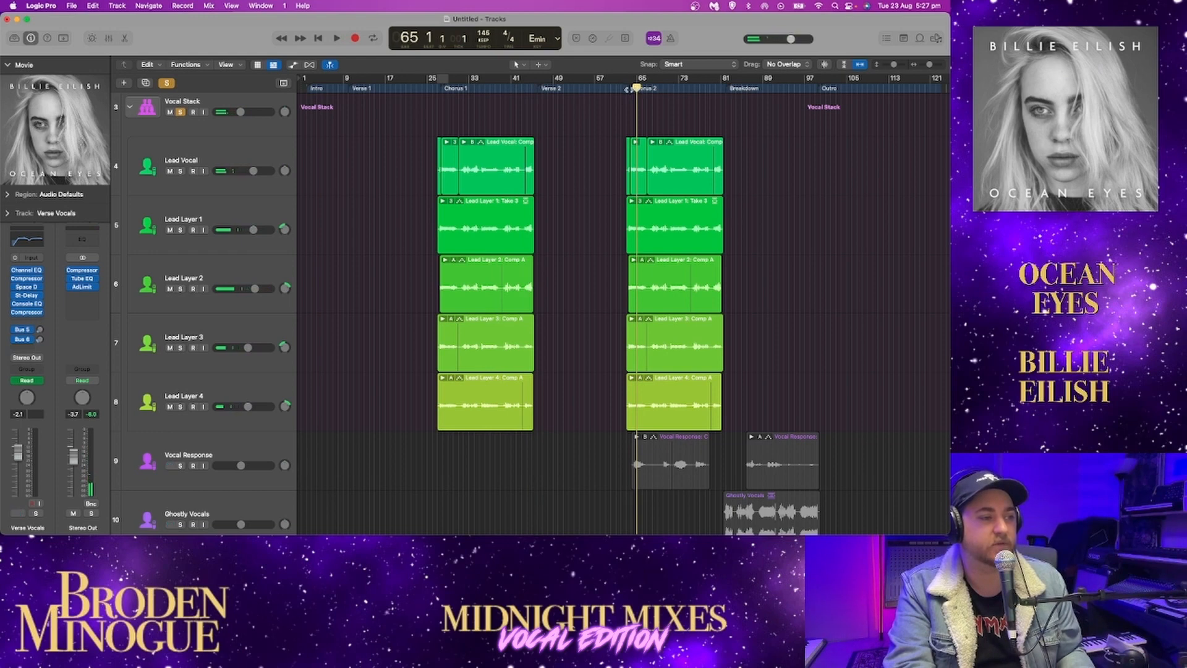
key("space")
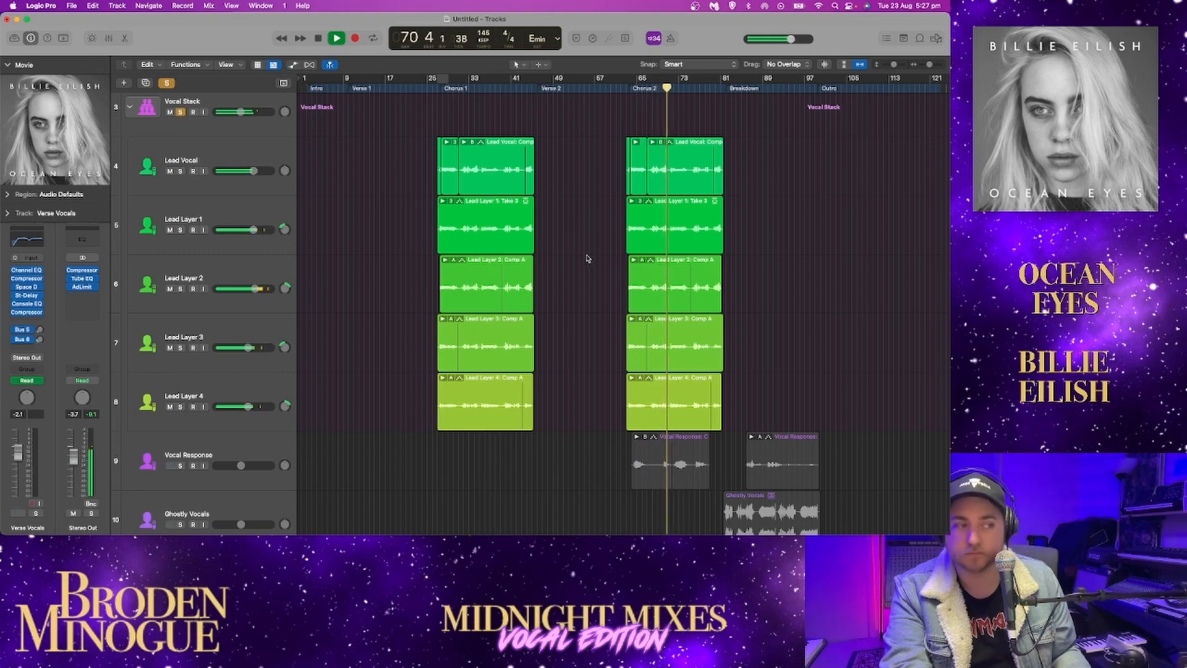
Expand the Vocal Stack, solo Lead Layer 4, and audition it paired with Lead Layer 3, Lead Layer 2 and Lead Layer 1 in turn
left_click(130, 107)
scroll(247, 185, "up", 5)
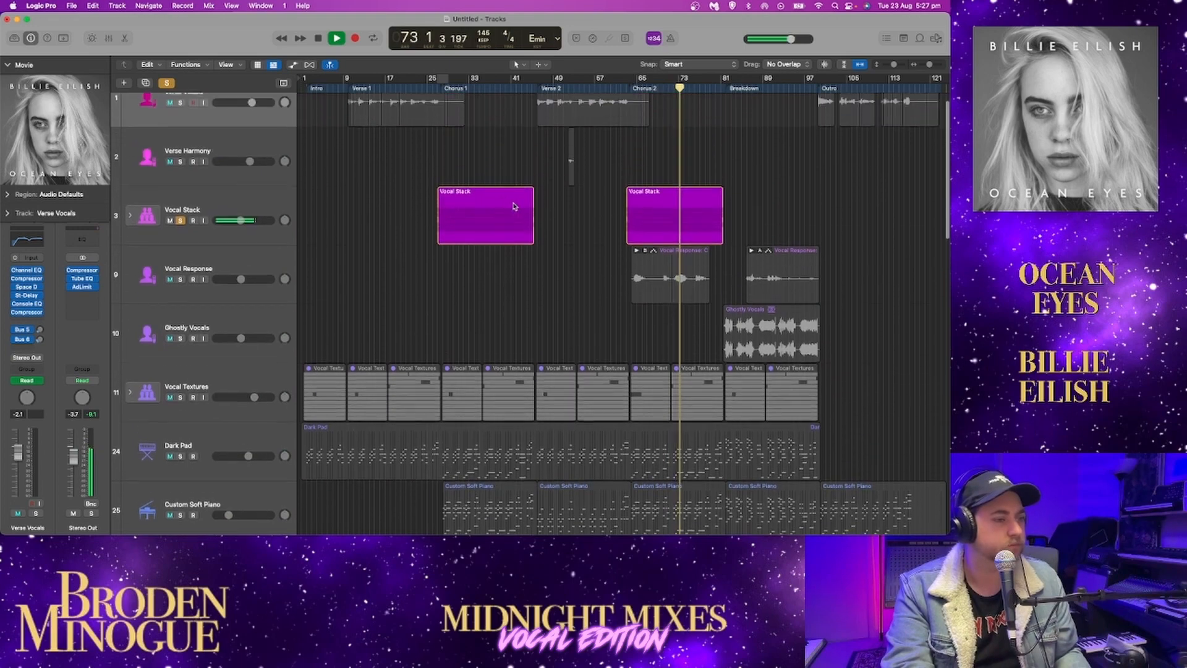
left_click(130, 225)
scroll(576, 226, "down", 2)
scroll(577, 226, "down", 4)
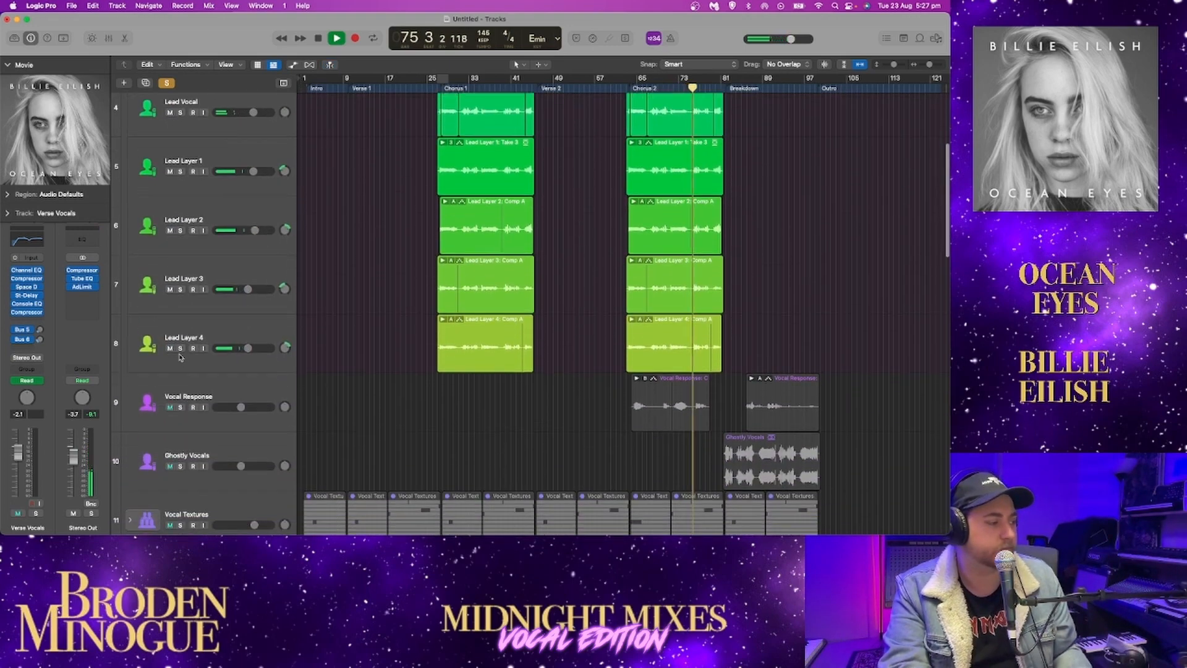
left_click(179, 348)
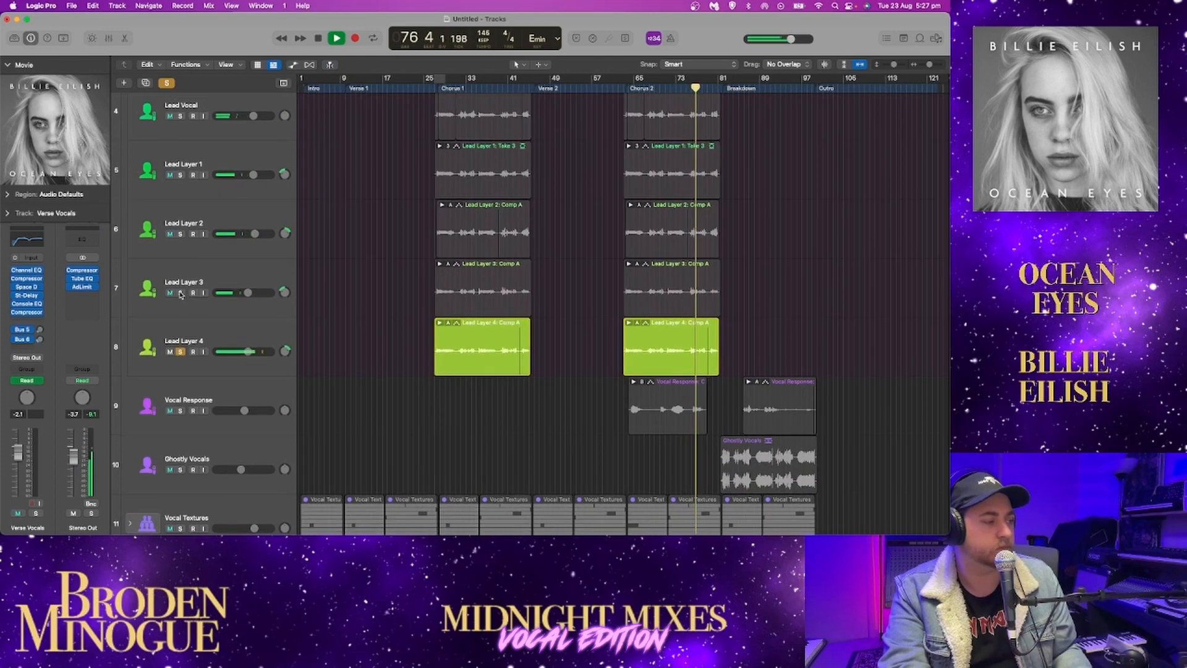
left_click(180, 290)
left_click(180, 292)
left_click(180, 234)
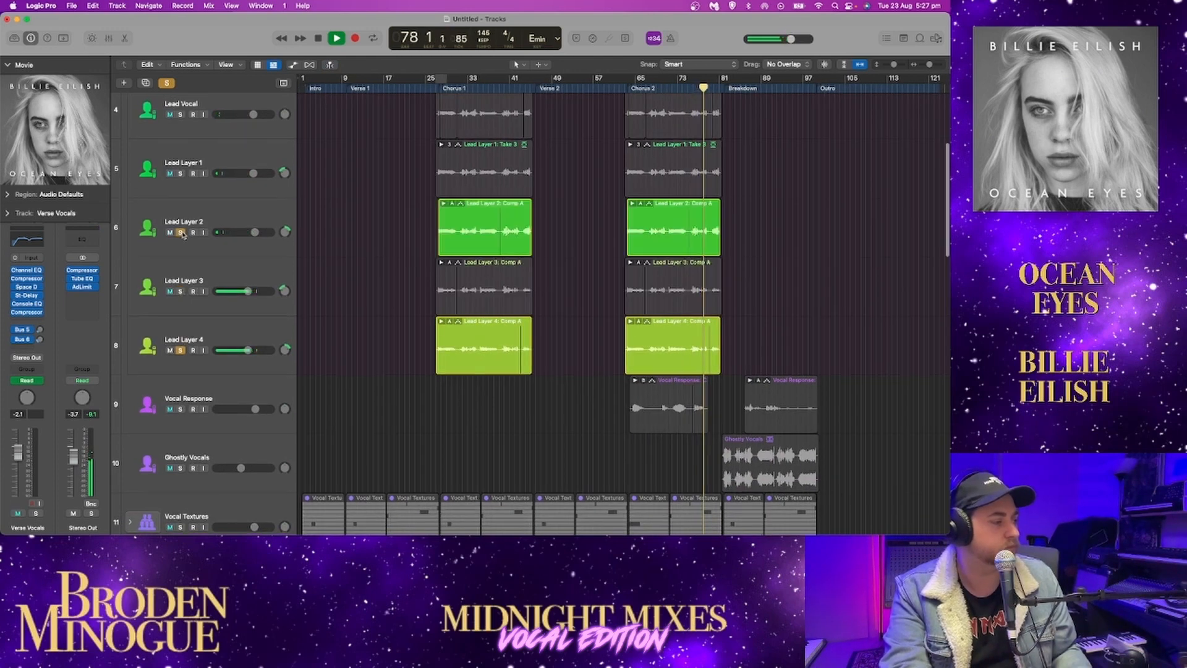
left_click(180, 234)
left_click(180, 173)
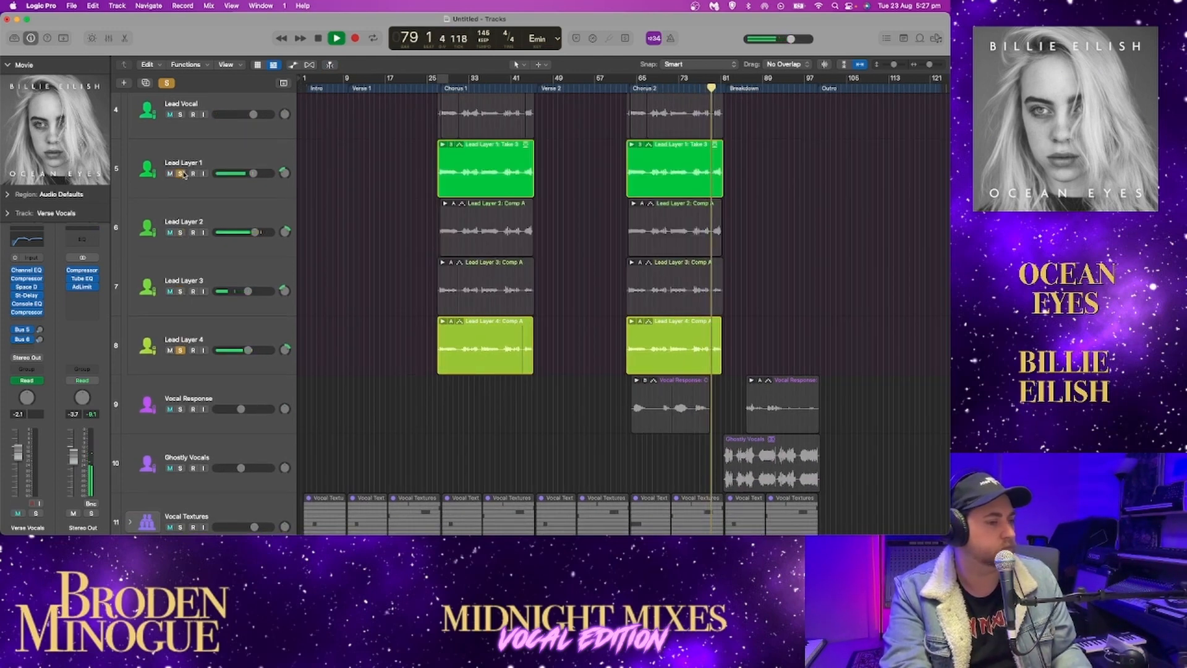
Swap Lead Layer 1 for Lead Layer 3 in the solo, stop playback and clear the solos on Lead Layers 3 and 4
scroll(183, 175, "down", 1)
scroll(183, 175, "up", 1)
left_click(181, 171)
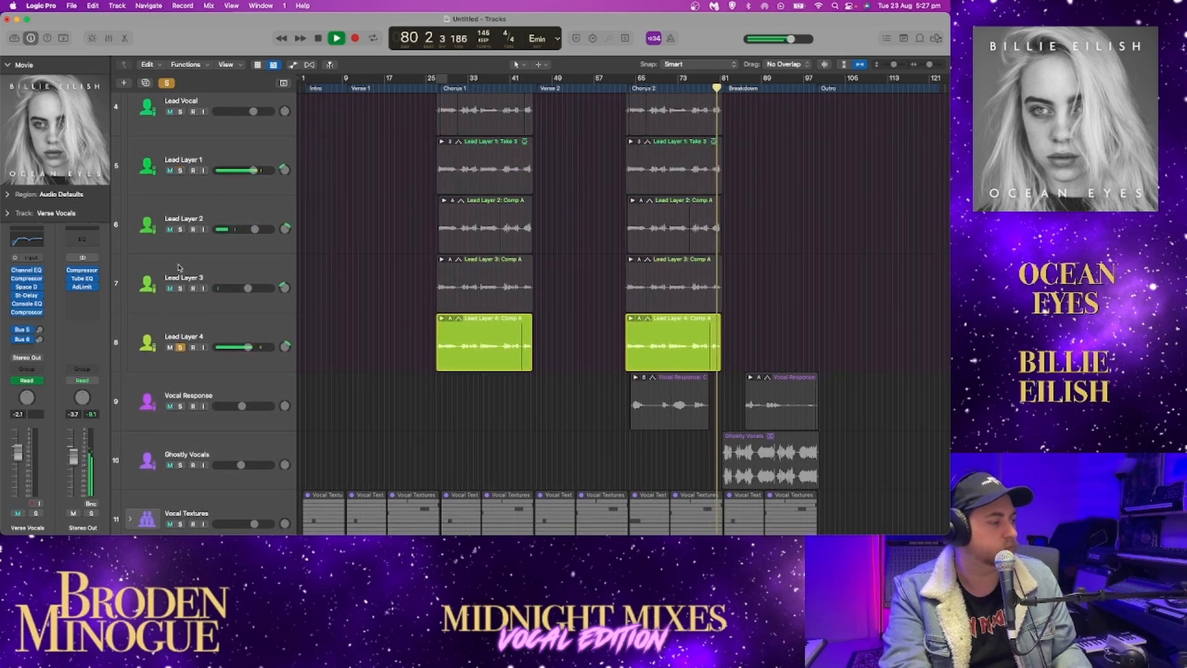
left_click(180, 288)
key("space")
left_click(180, 288)
left_click(181, 347)
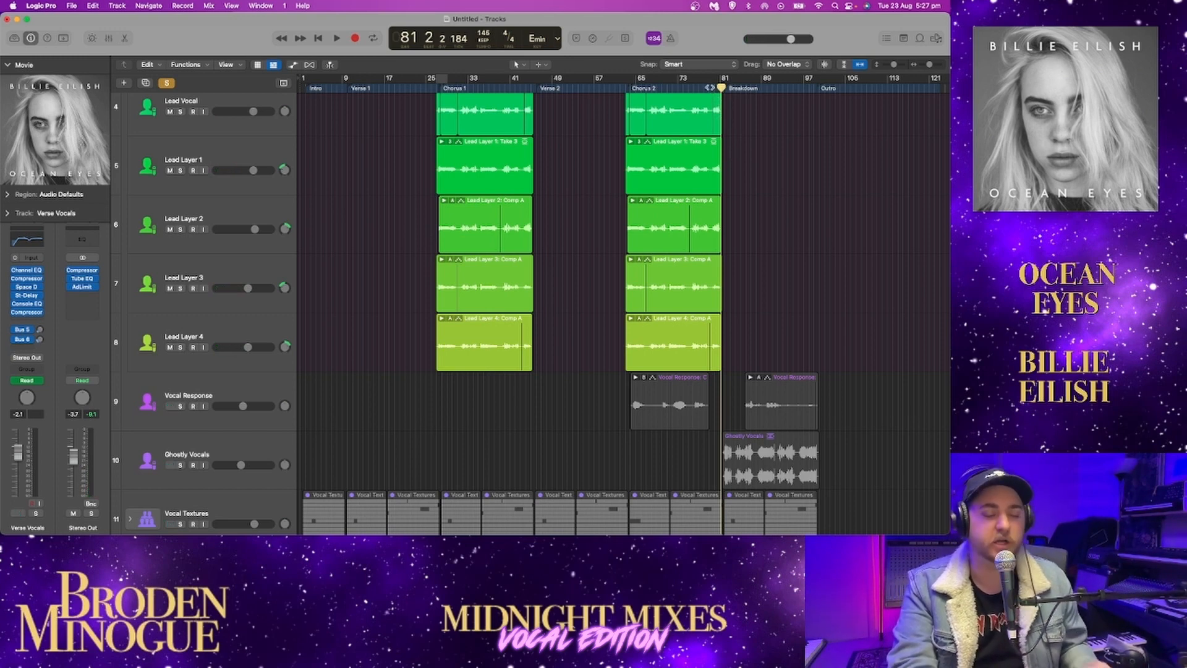
Play the Vocal Stack from bar 79, solo Lead Layer 4 and Lead Layer 3, and play the pair from bar 64
key("comma")
key("comma")
scroll(618, 309, "down", 1)
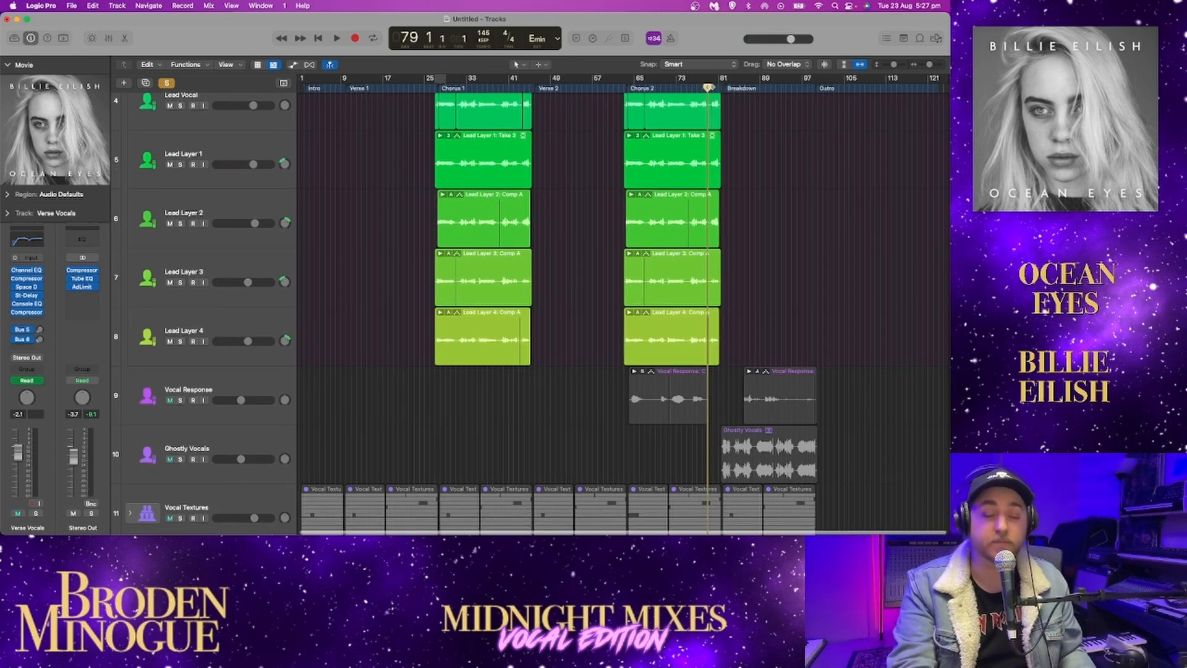
scroll(736, 204, "up", 3)
key("space")
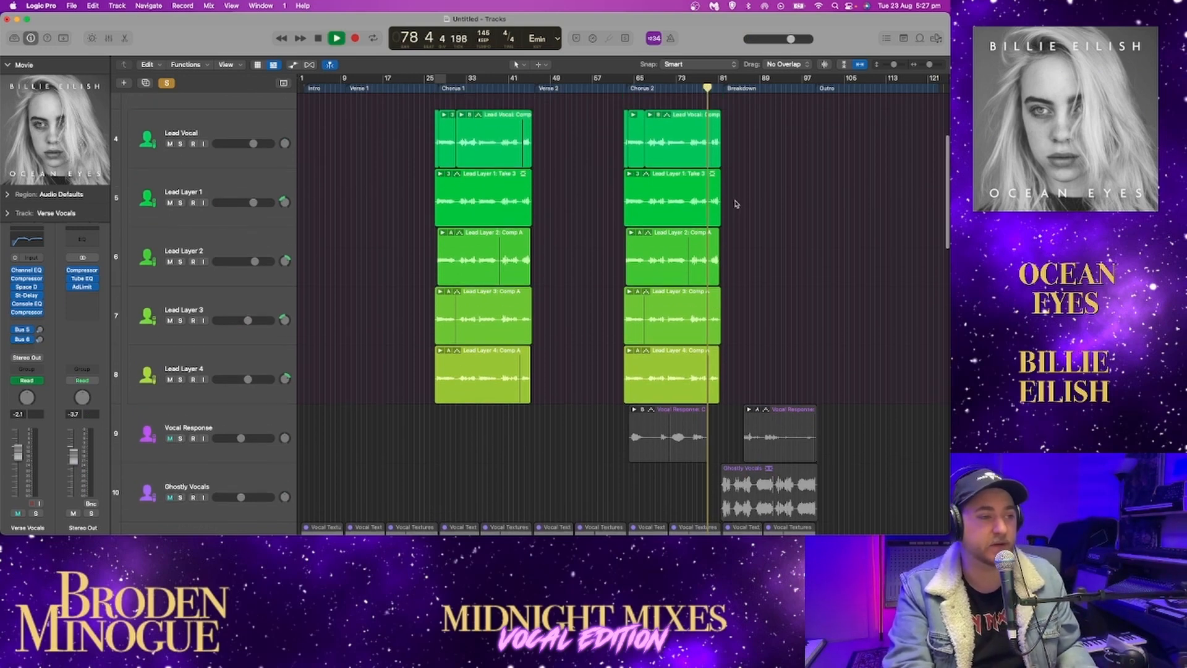
left_click(180, 379)
left_click(180, 321)
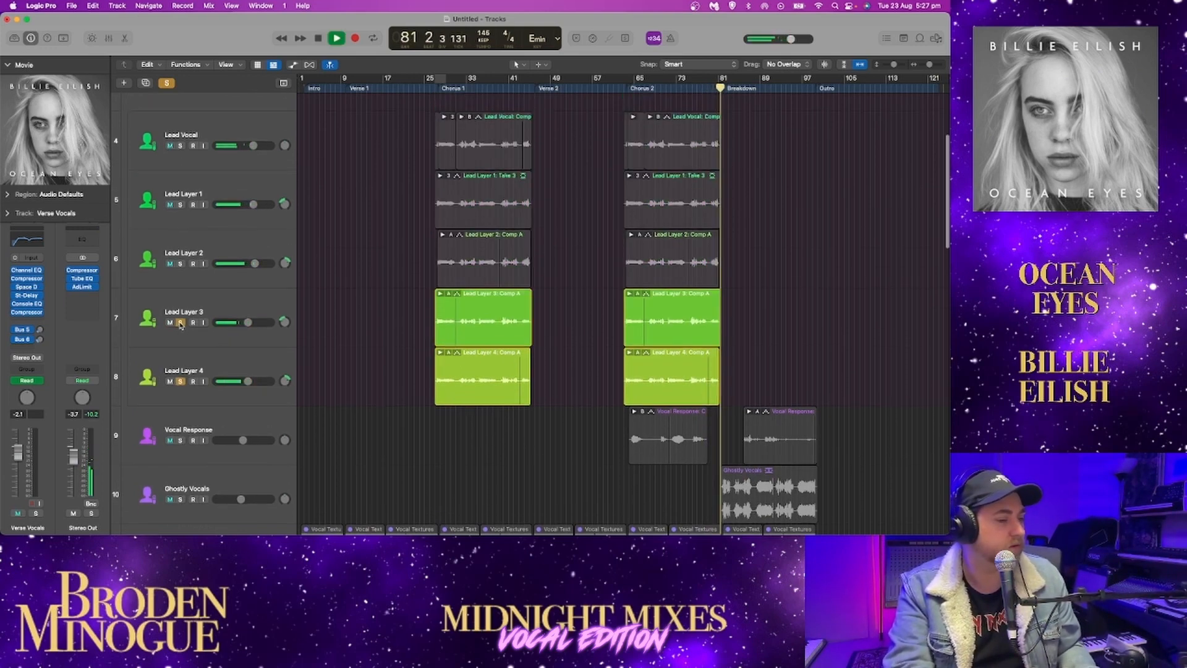
left_click(629, 91)
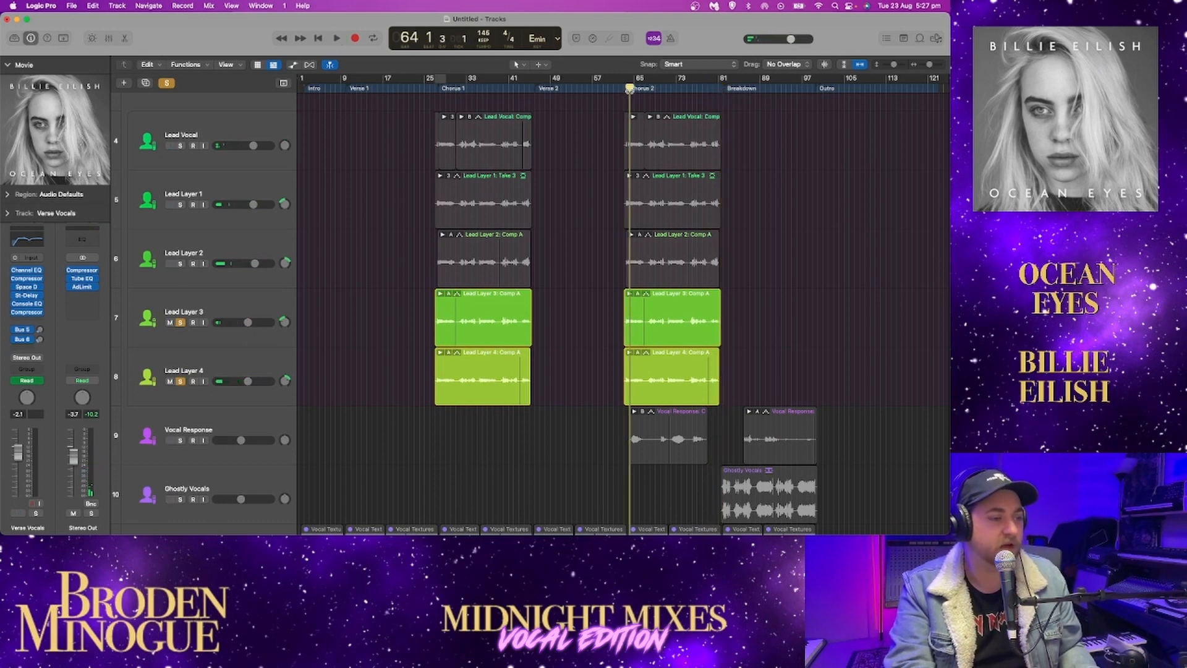
key("space")
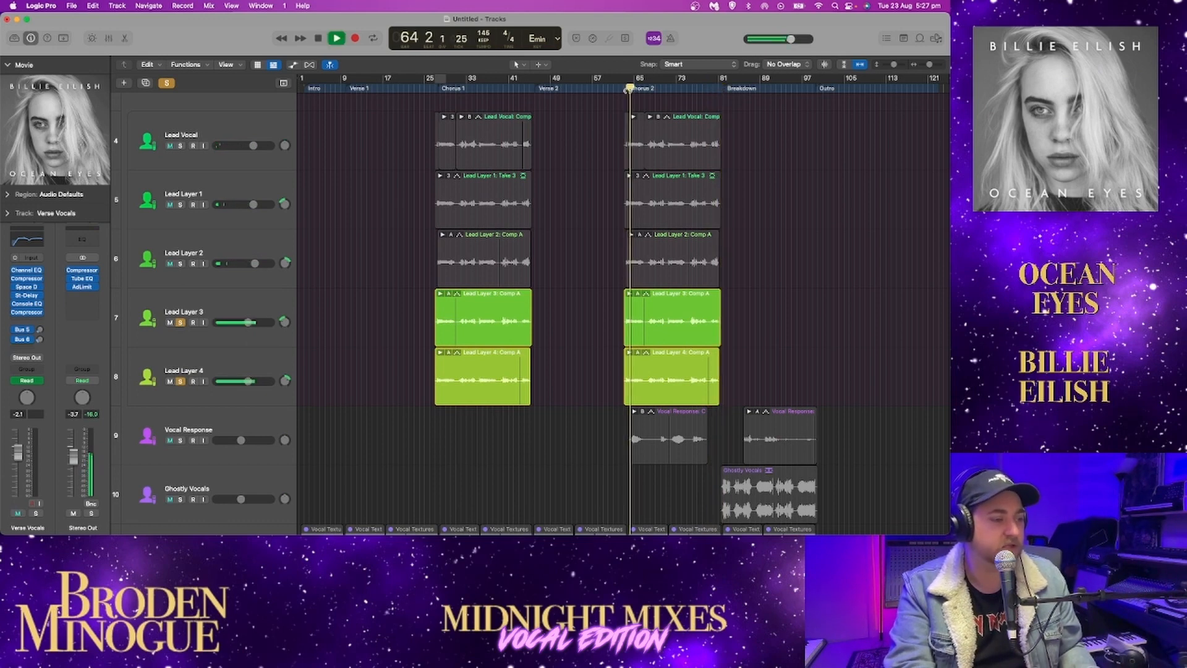
Solo Lead Layer 2 and Lead Layer 1 instead of Lead Layers 3 and 4, and resume playback in Chorus 2
left_click(181, 322)
key("space")
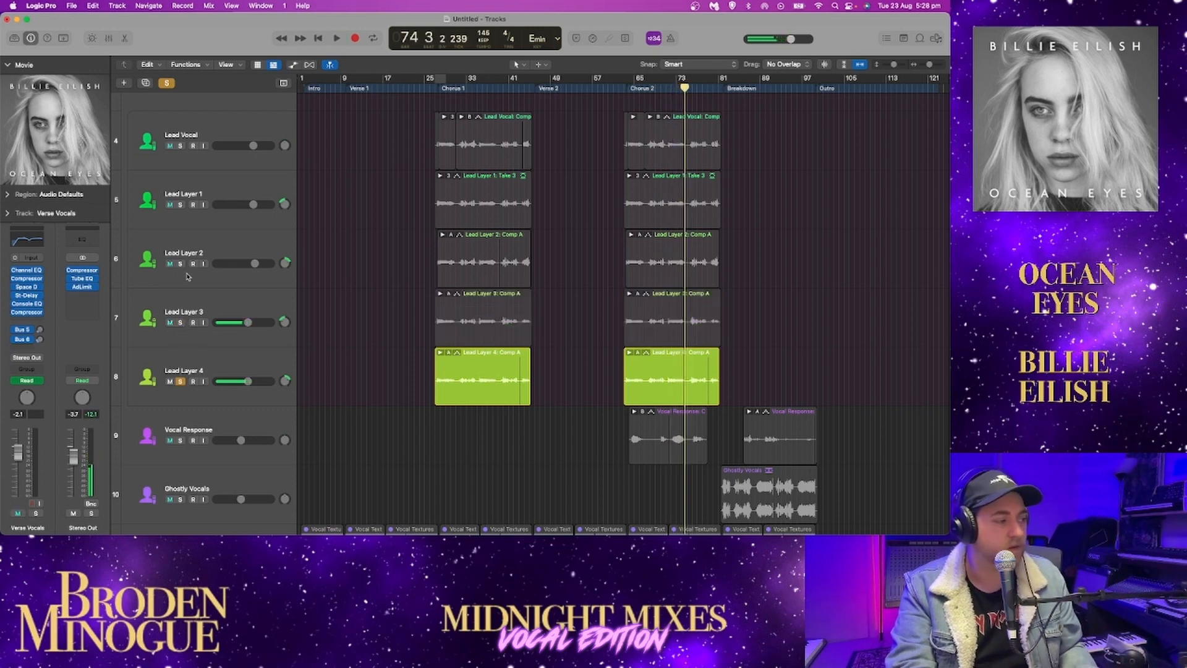
left_click(180, 264)
left_click(184, 214)
left_click(180, 205)
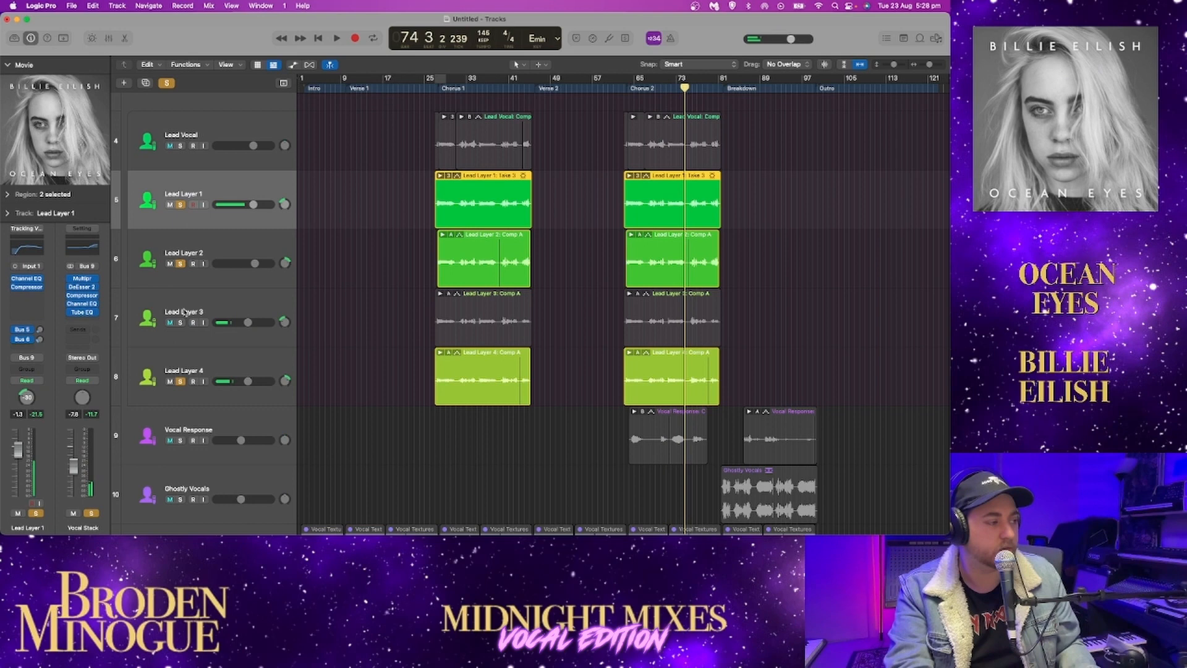
left_click(179, 381)
key("space")
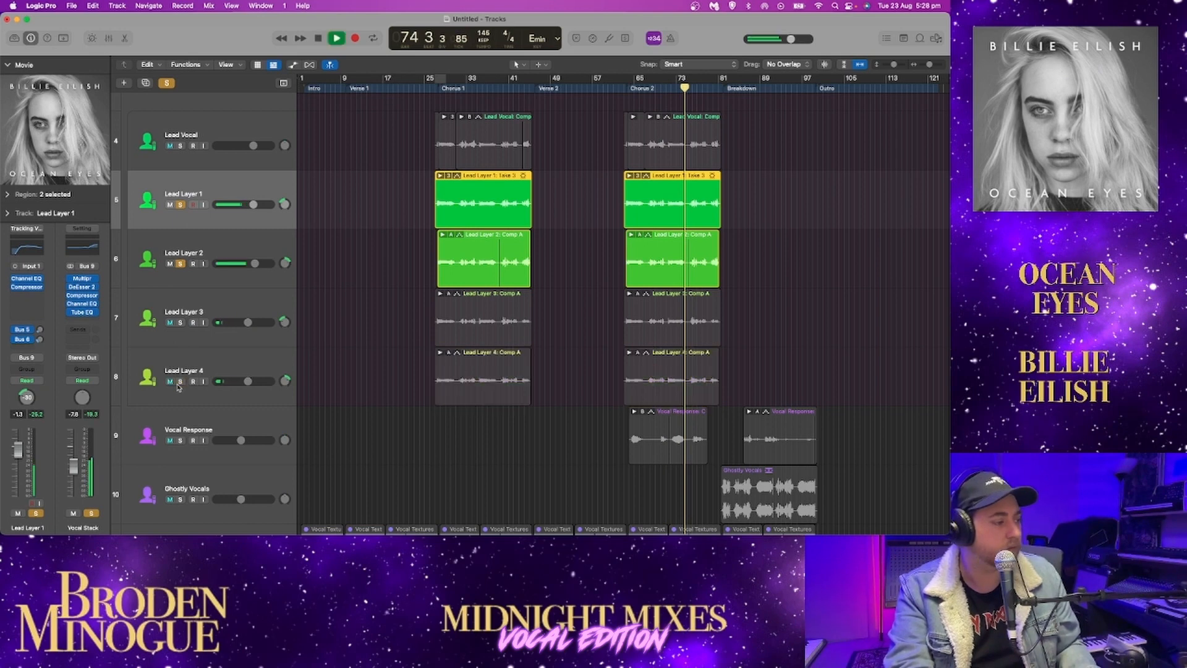
Stop playback, remove the solos from Lead Layers 1 and 2, and collapse and unsolo the Vocal Stack
key("space")
left_click(181, 205)
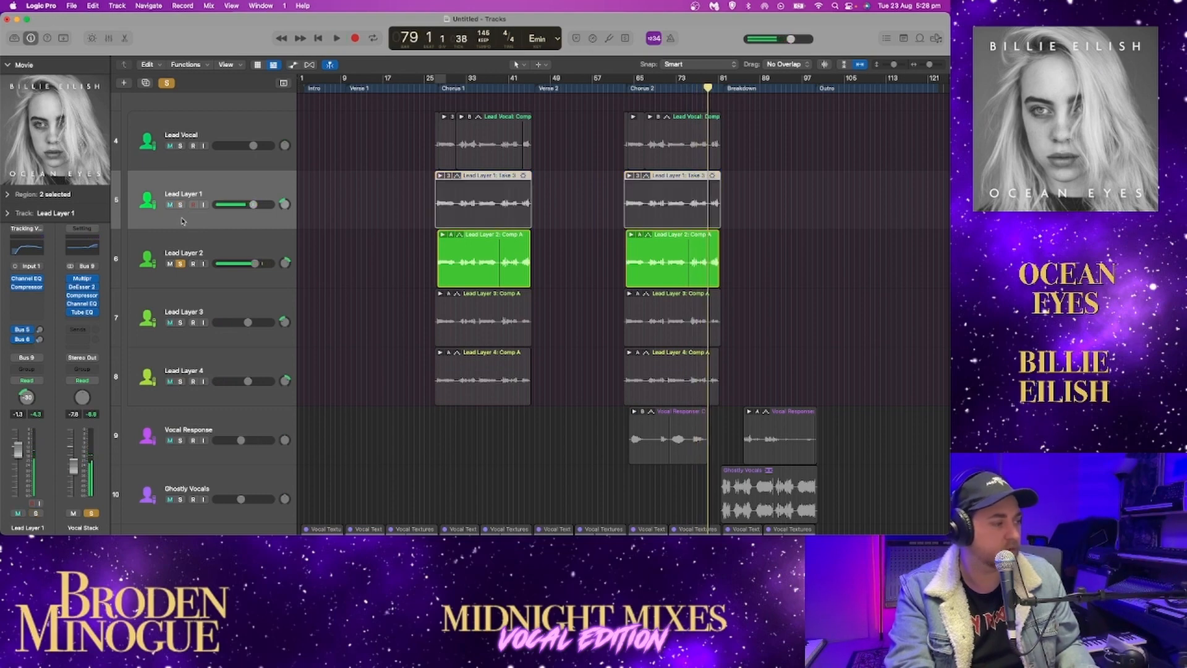
left_click(180, 264)
scroll(164, 156, "up", 2)
left_click(130, 131)
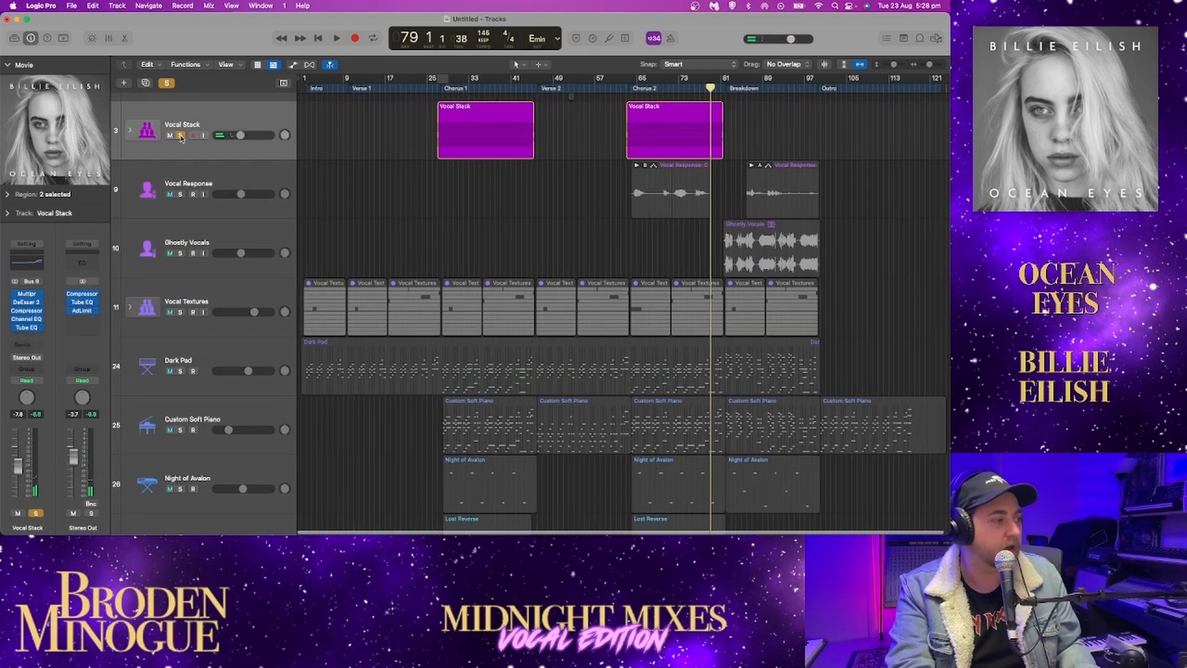
left_click(180, 135)
Solo the Vocal Response track and play it from the start of Chorus 2
left_click(180, 194)
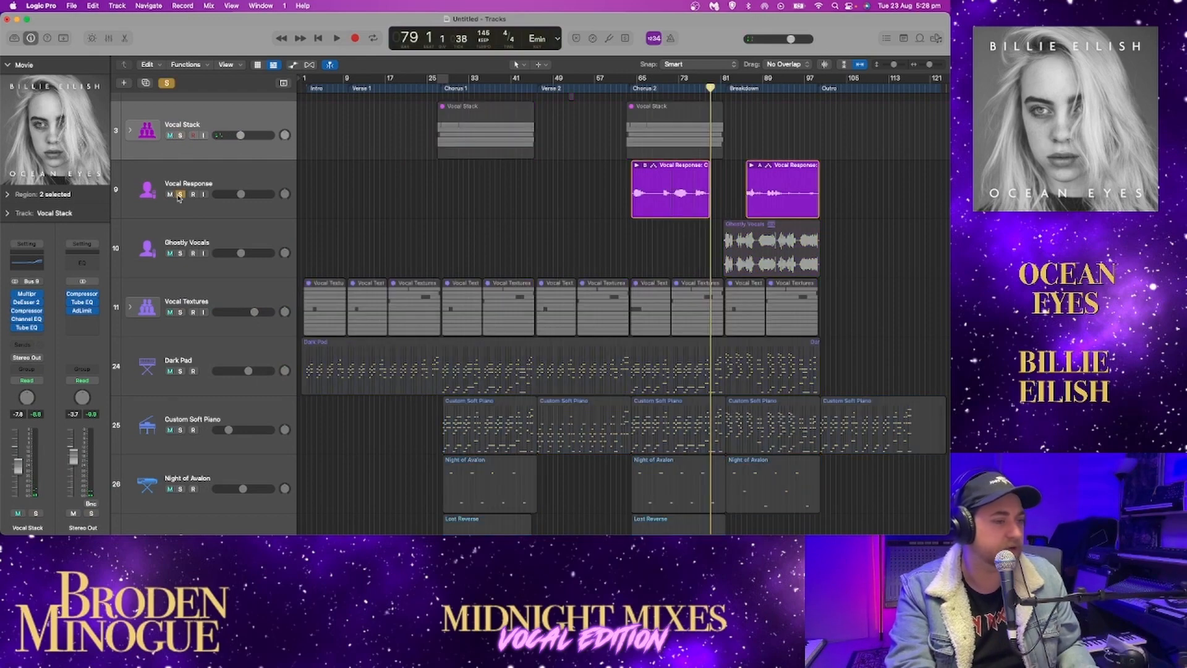
left_click(632, 88)
key("space")
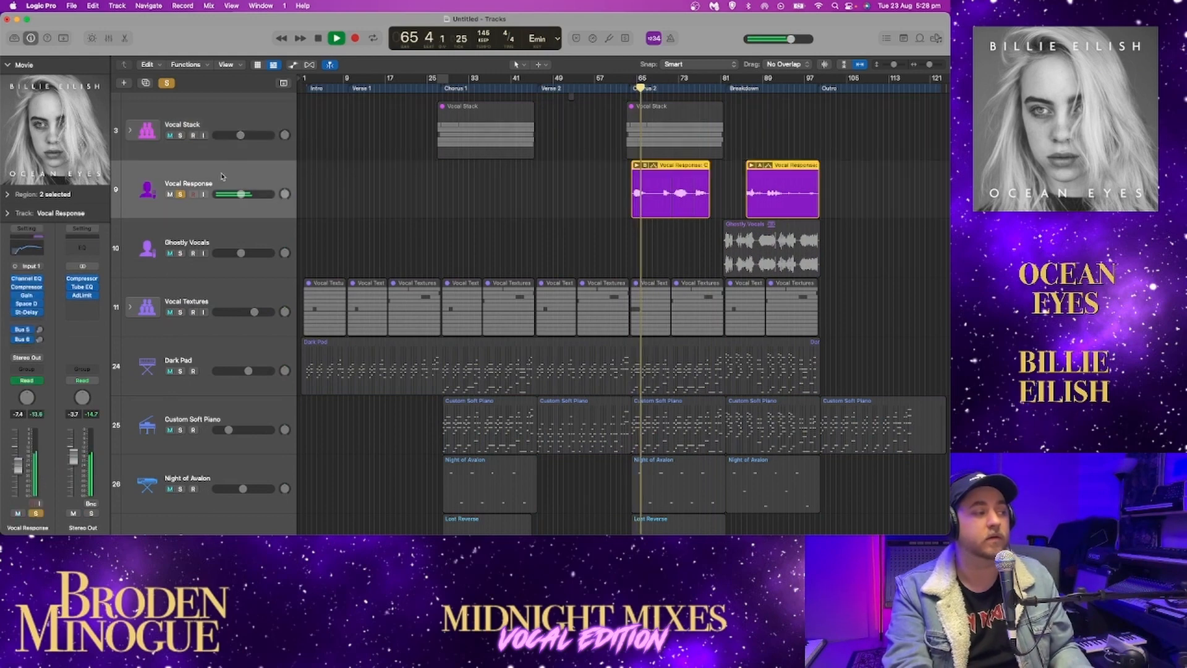
Open the Channel EQ of Vocal Response, move its window clear of the regions and play the track with the EQ showing
left_click(248, 207)
left_click(27, 248)
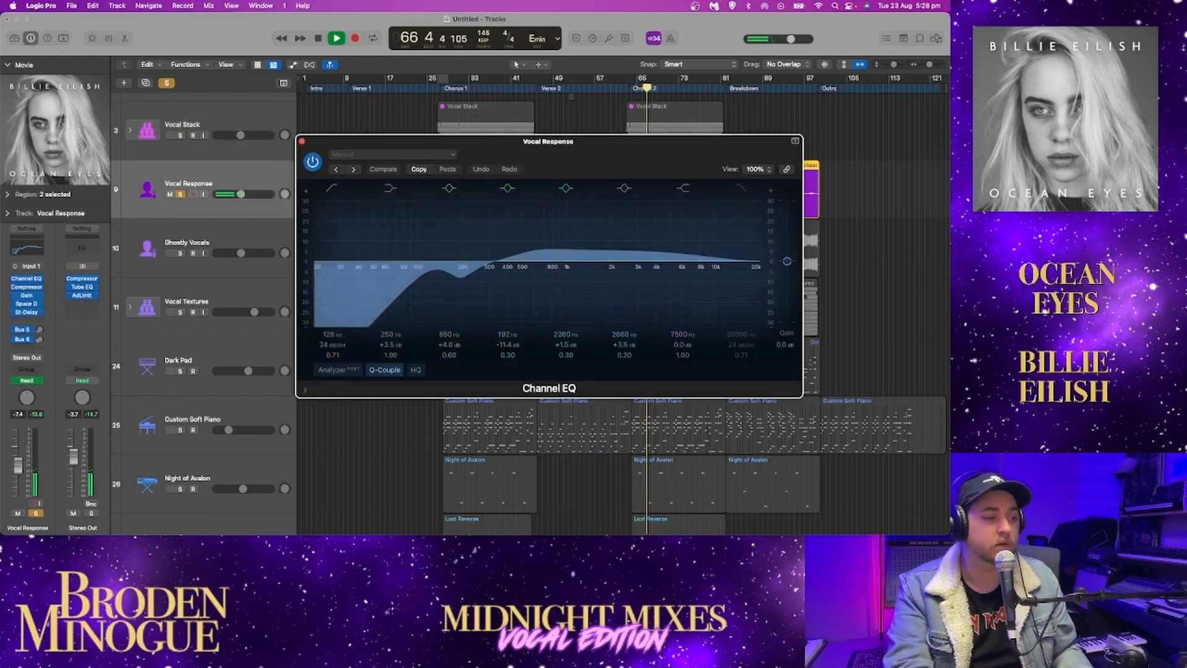
key("space")
left_click_drag(659, 155, 451, 151)
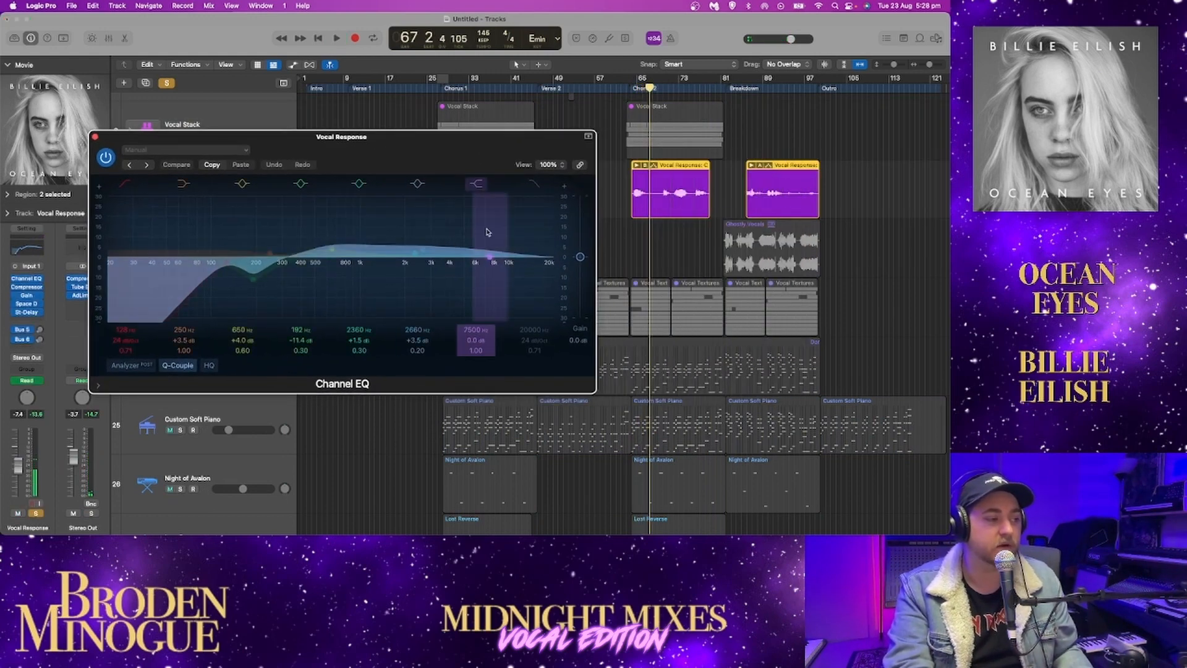
key("space")
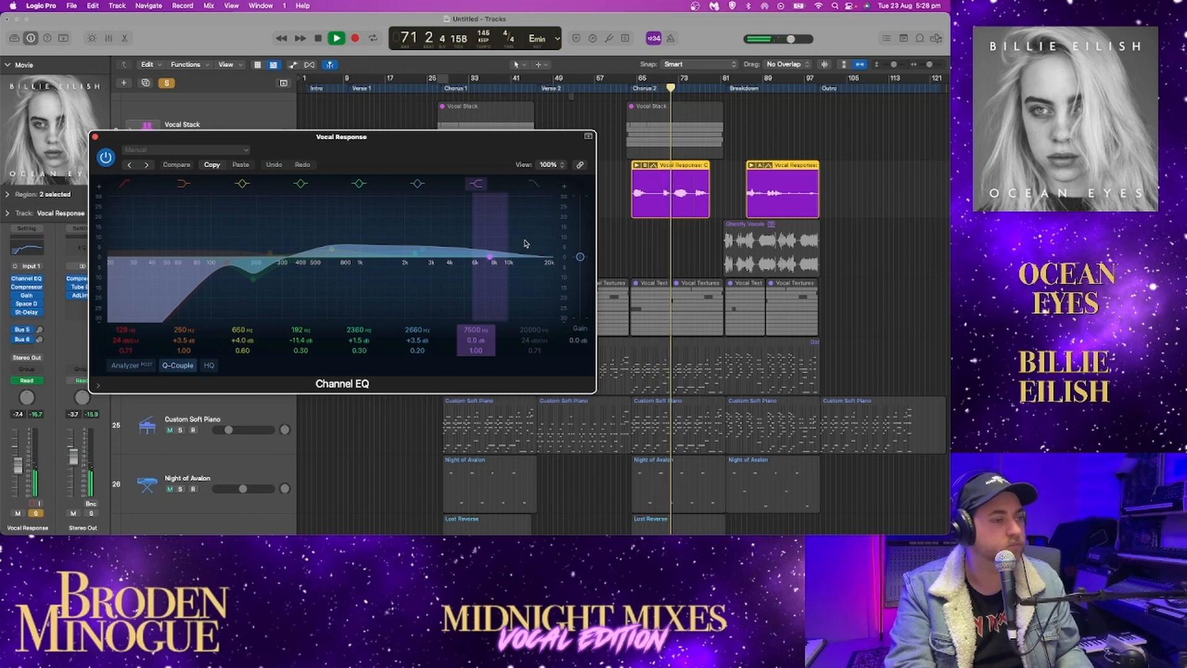
Set the high-shelf band of the Vocal Response Channel EQ to 6200 Hz and -1.3 dB, checking it during playback
key("space")
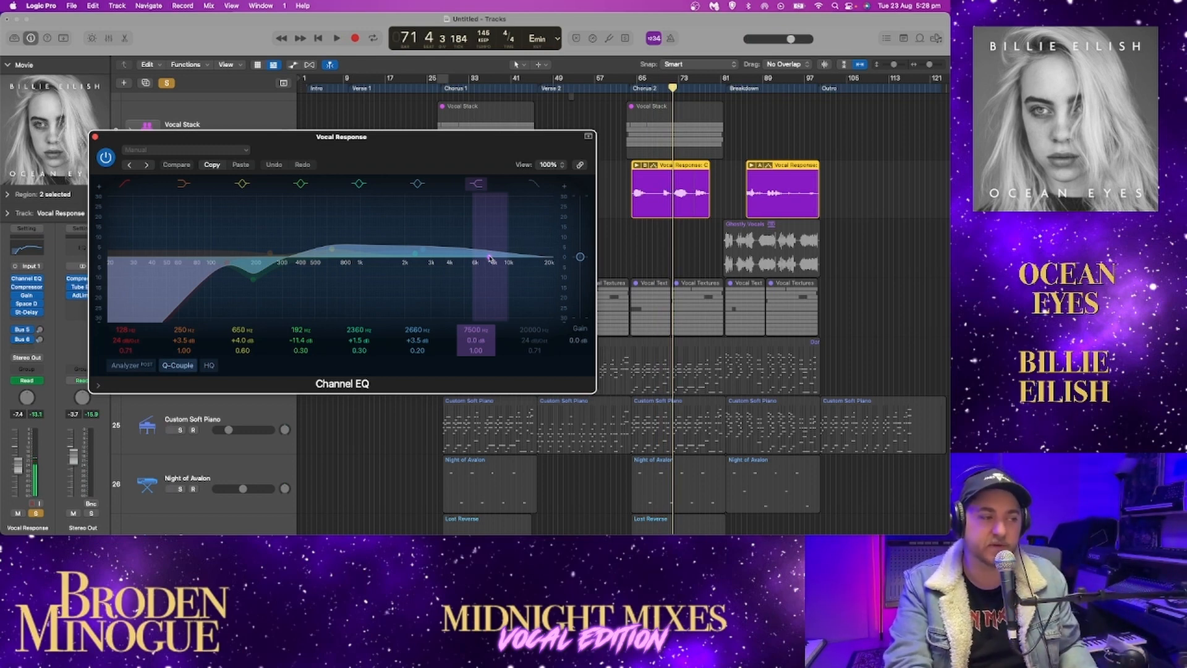
mouse_move(488, 257)
left_mouse_down()
mouse_move(491, 218)
mouse_move(440, 204)
mouse_move(466, 268)
mouse_move(483, 266)
left_mouse_up()
key("space")
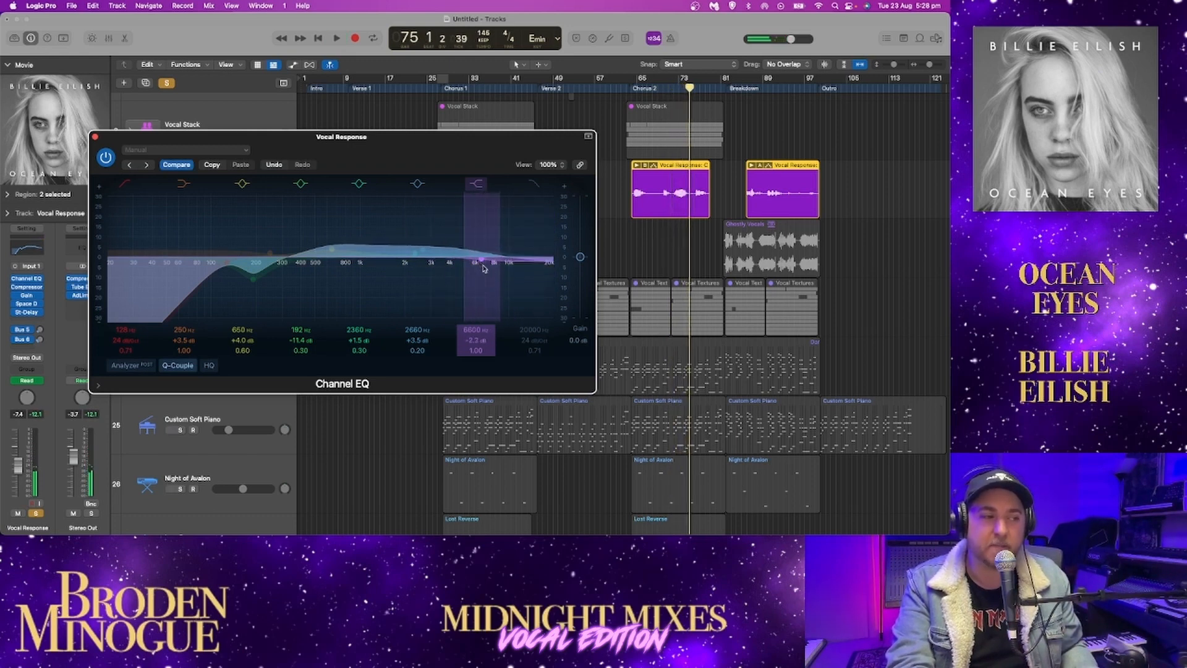
key("space")
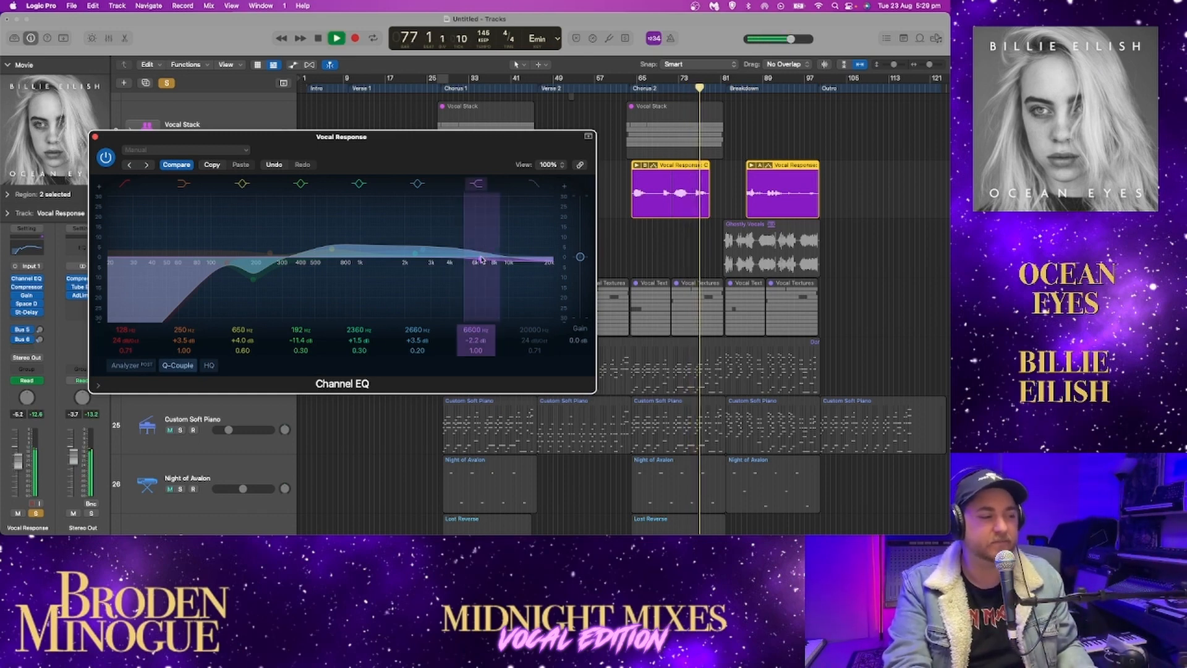
mouse_move(481, 243)
left_mouse_down()
mouse_move(495, 231)
mouse_move(421, 230)
mouse_move(484, 241)
left_mouse_up()
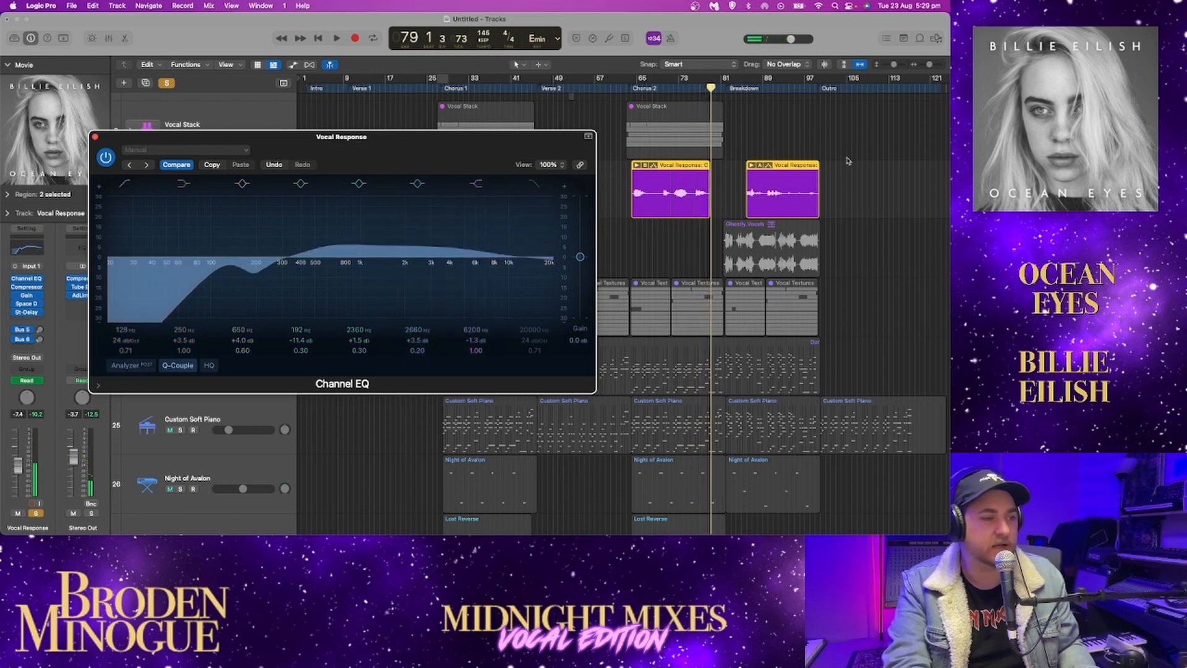
Play the soloed Vocal Response region in the Breakdown, enlarge the track heights, close the Channel EQ and stop playback
left_click(744, 91)
key("space")
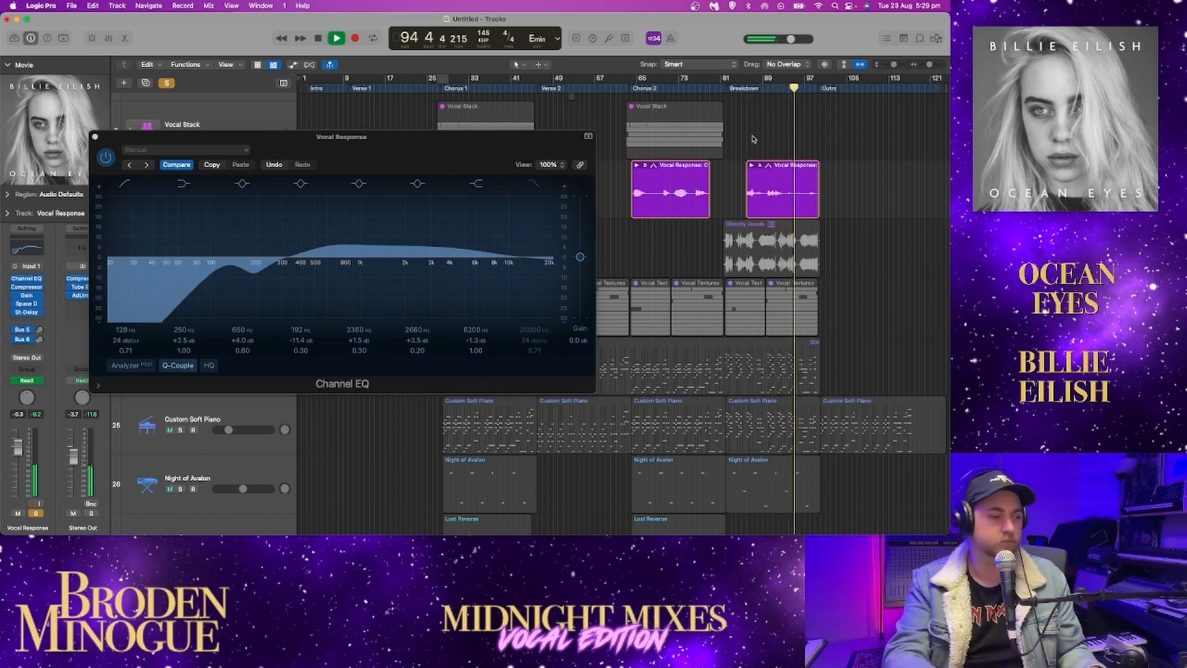
left_click(901, 65)
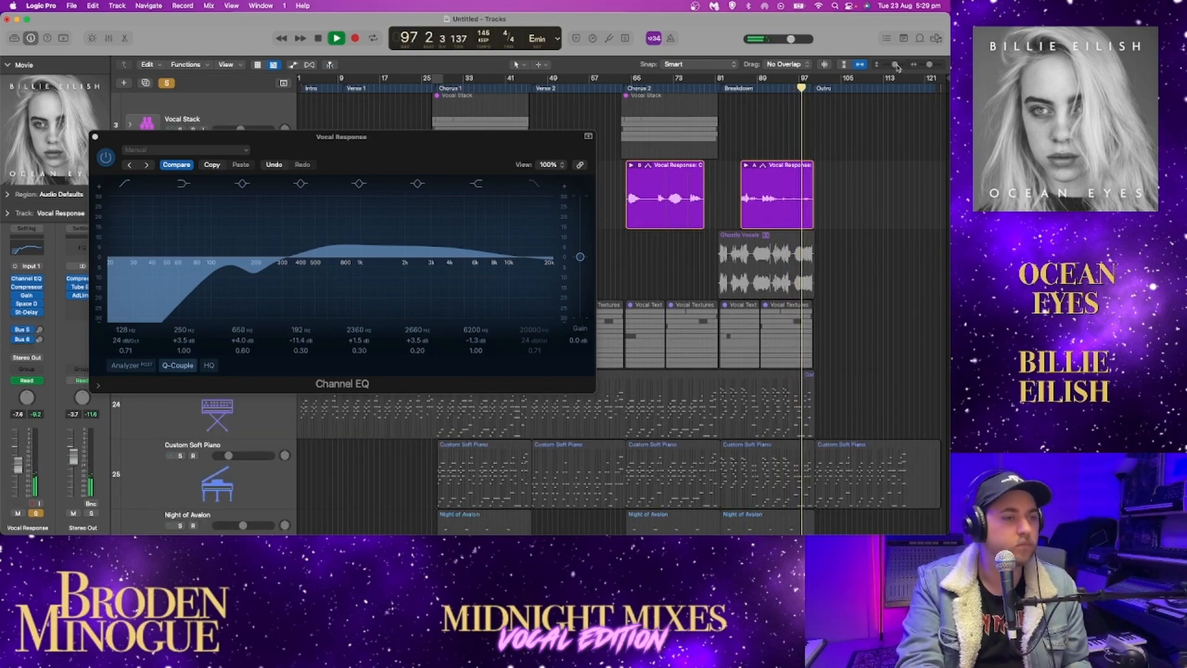
left_click(901, 65)
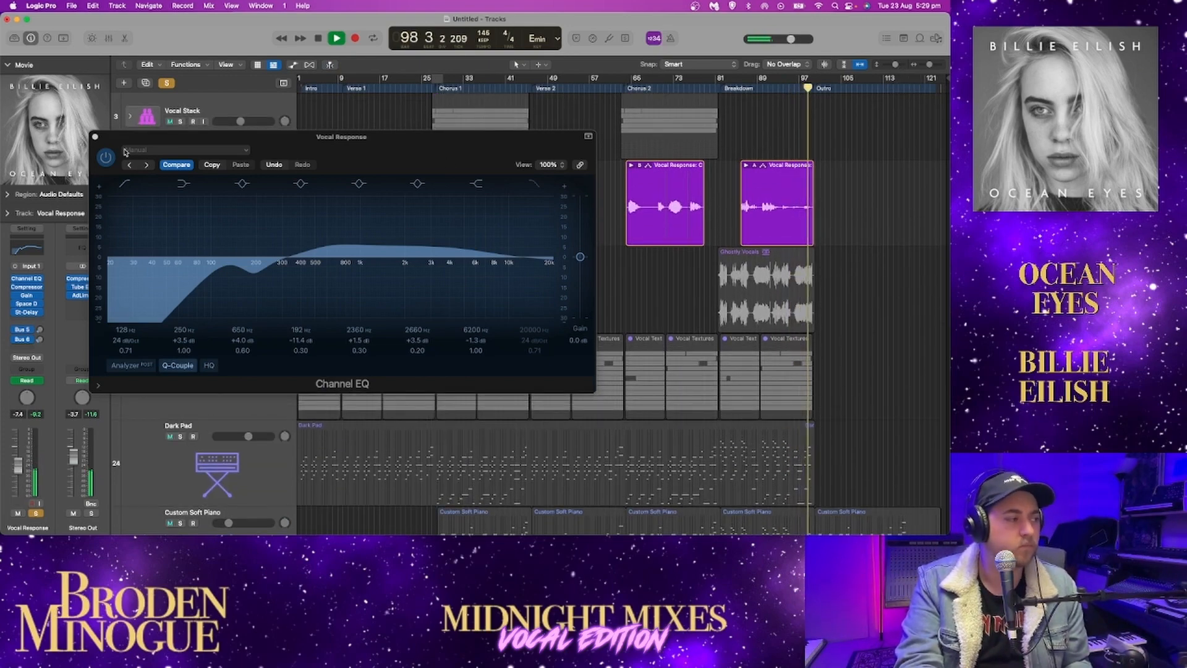
left_click(96, 138)
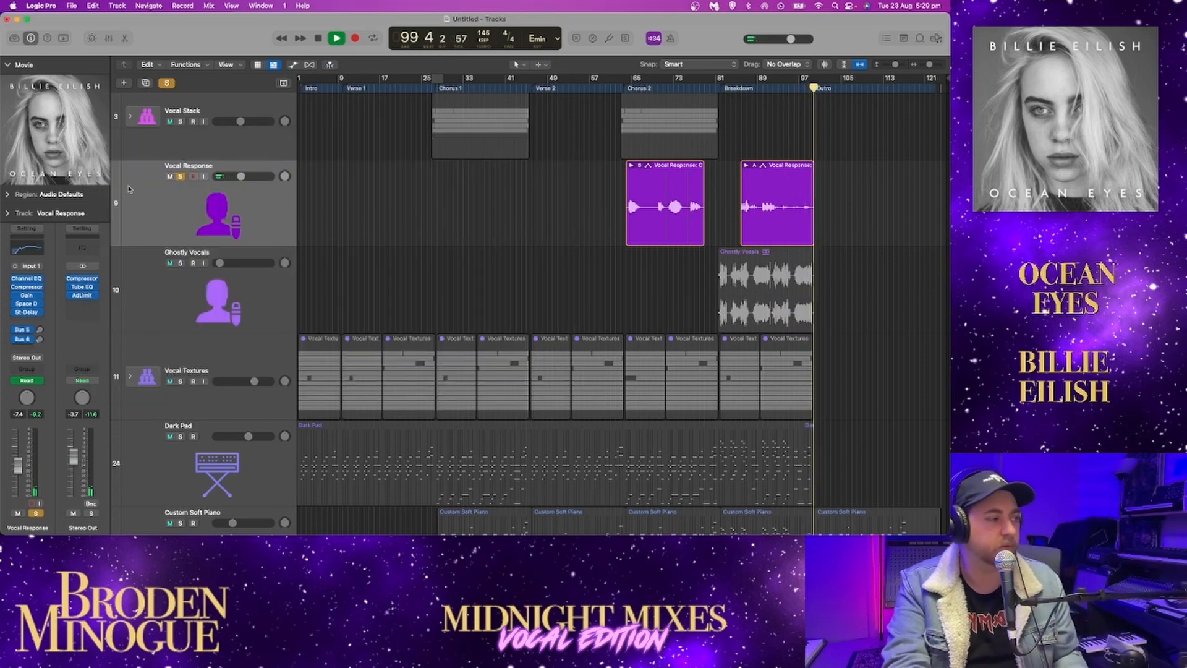
key("space")
Solo Ghostly Vocals instead of Vocal Response, play it from bar 81 and select its track to show its channel strip
left_click(180, 263)
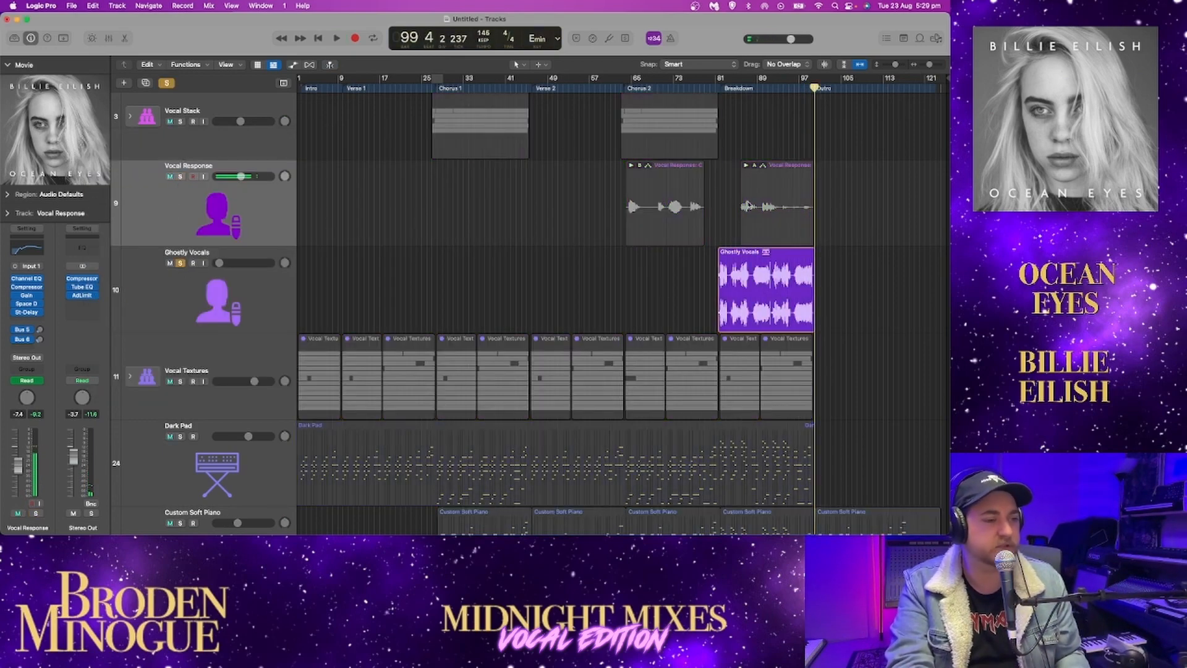
left_click(713, 89)
left_click(721, 89)
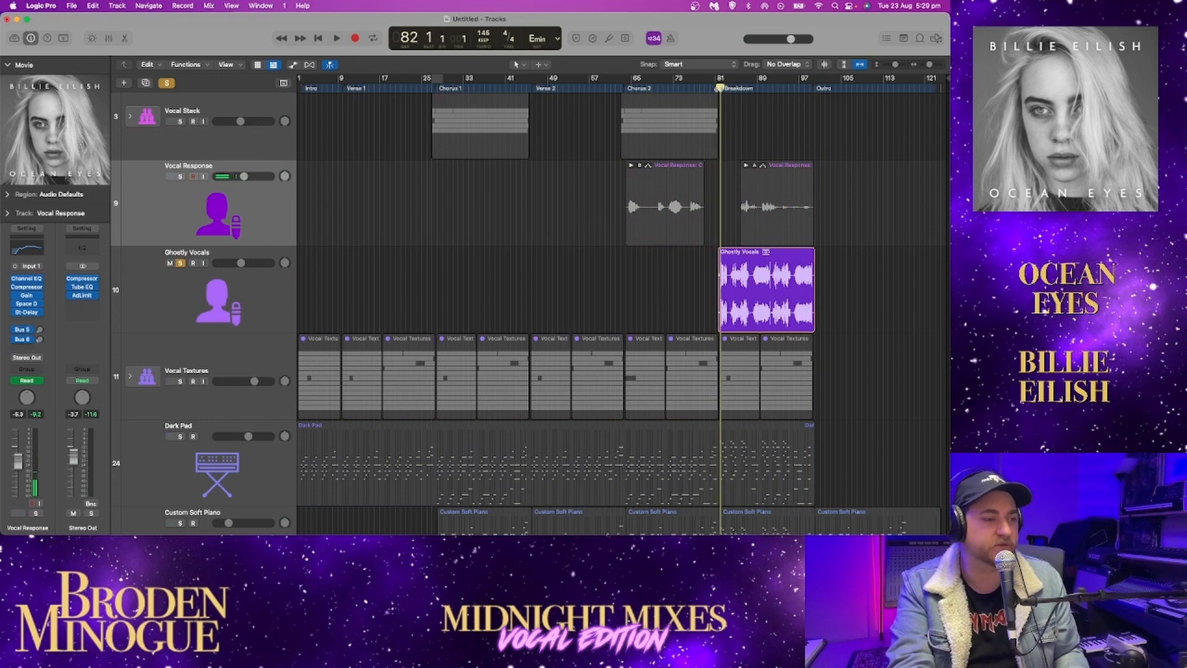
left_click(716, 89)
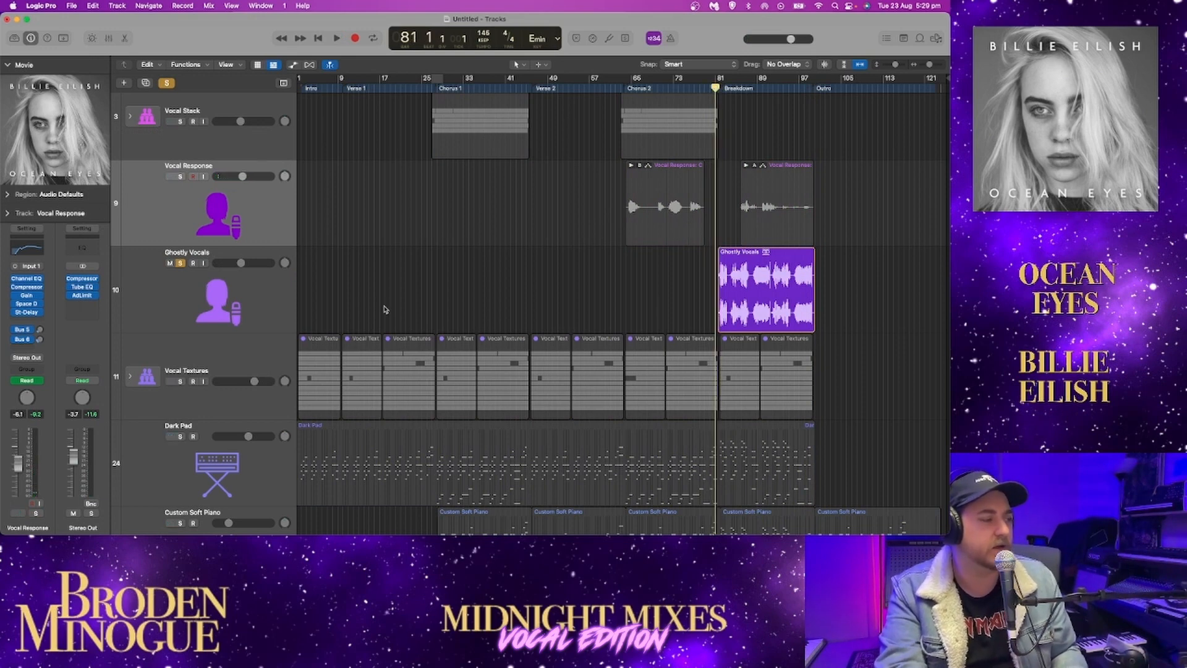
key("space")
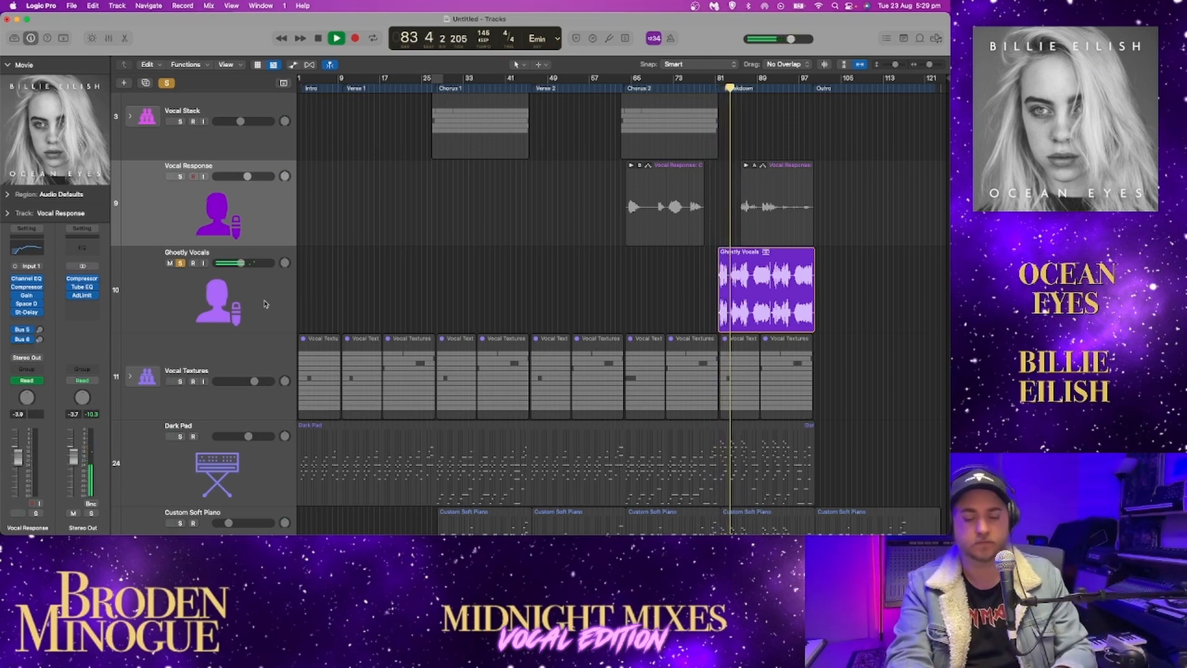
left_click(264, 304)
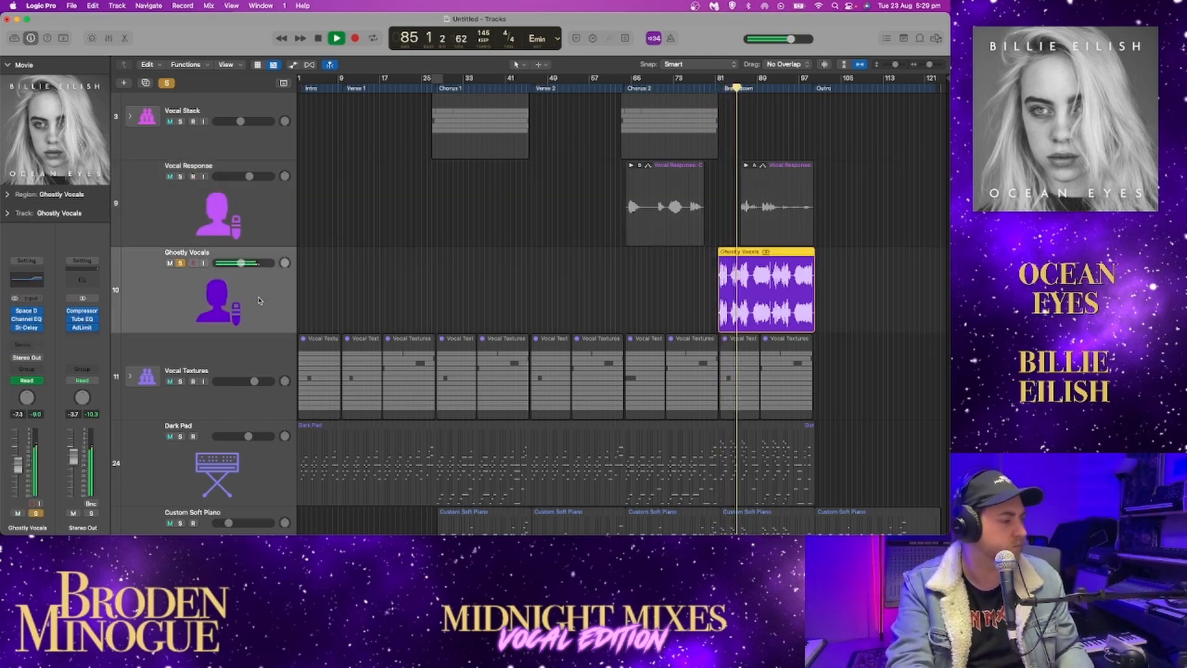
Show the mixer with the Ghostly Vocals channel strip while the soloed track plays, and stop playback around bar 90
key("2")
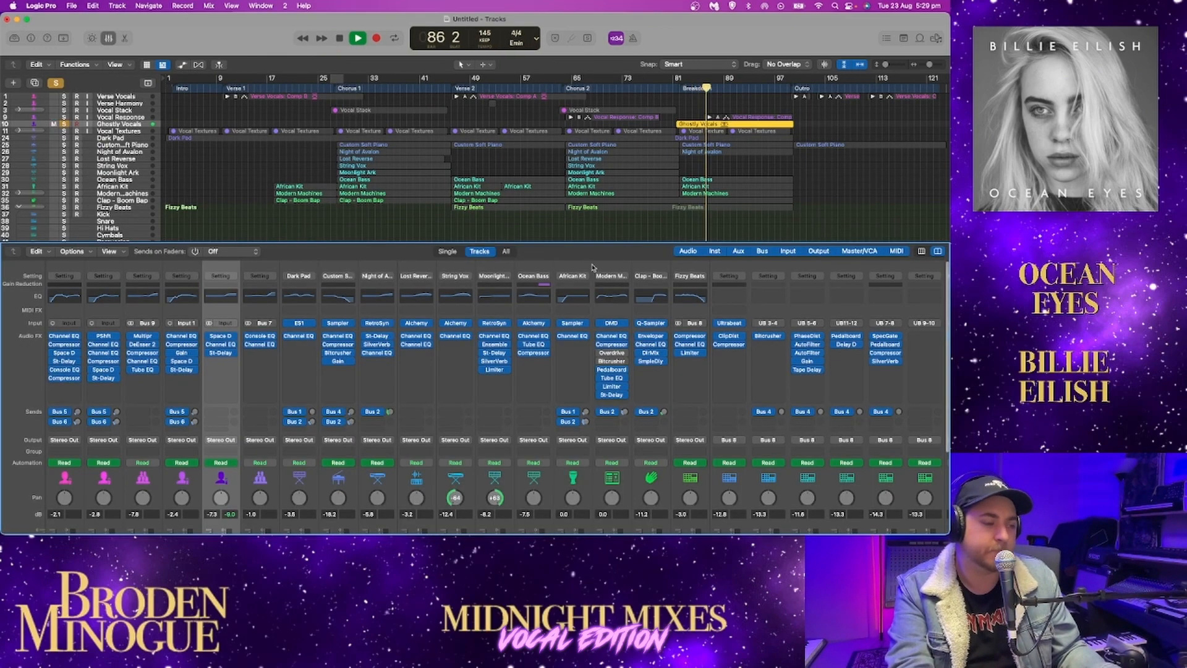
scroll(447, 402, "down", 5)
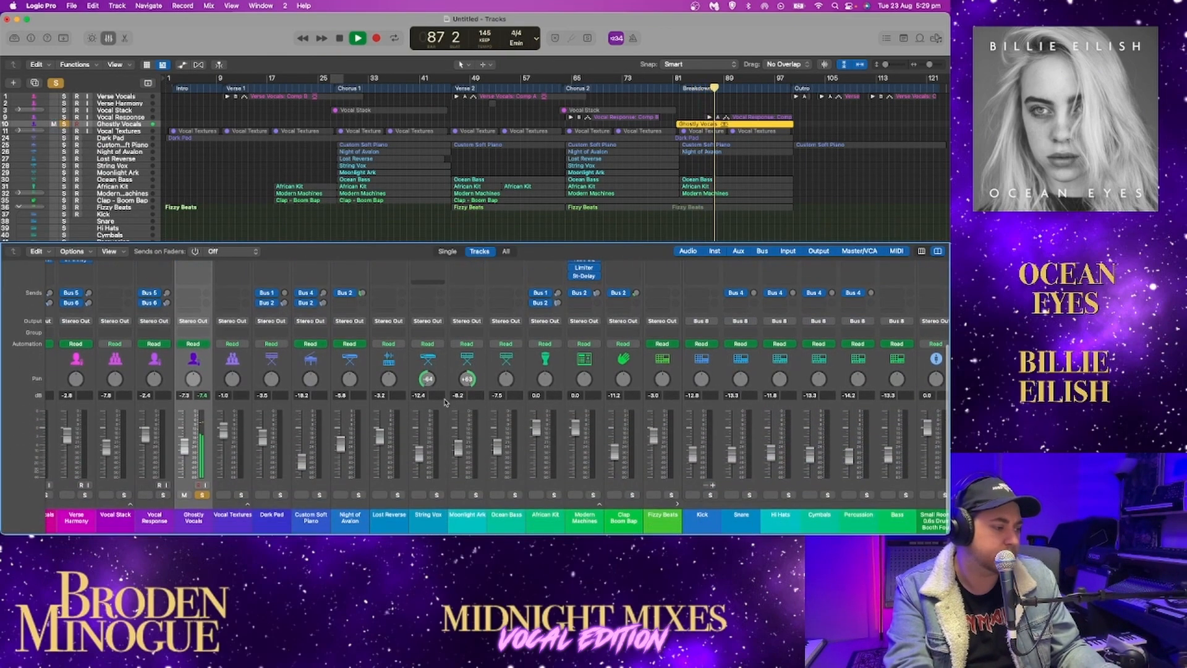
scroll(204, 473, "up", 4)
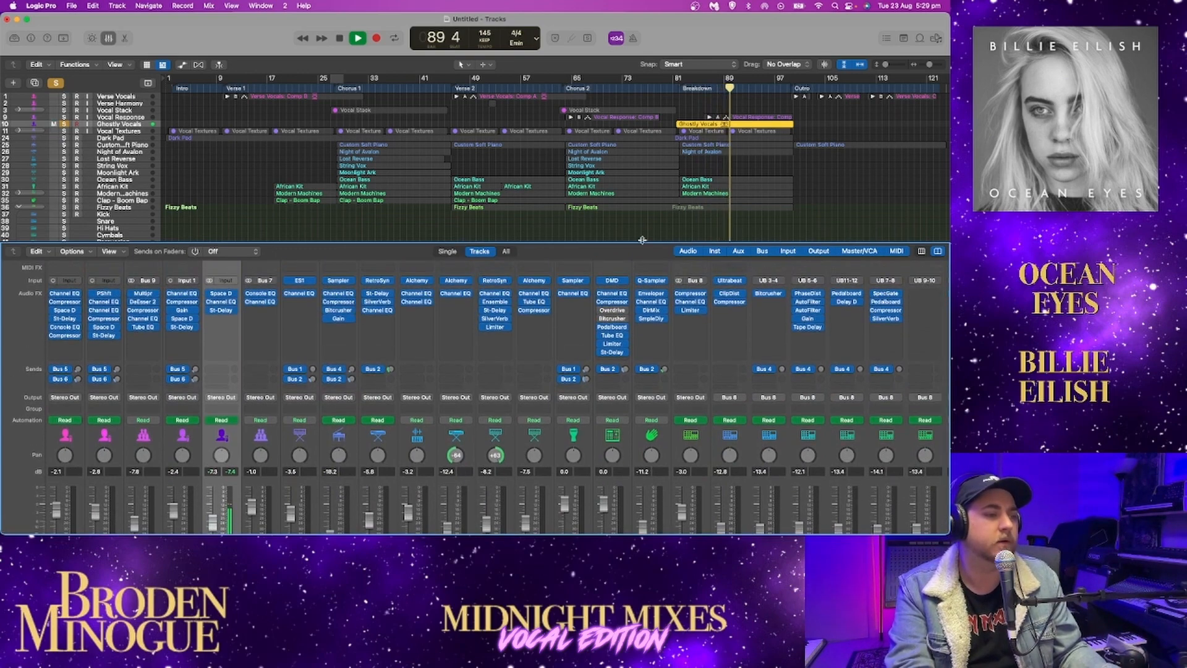
key("space")
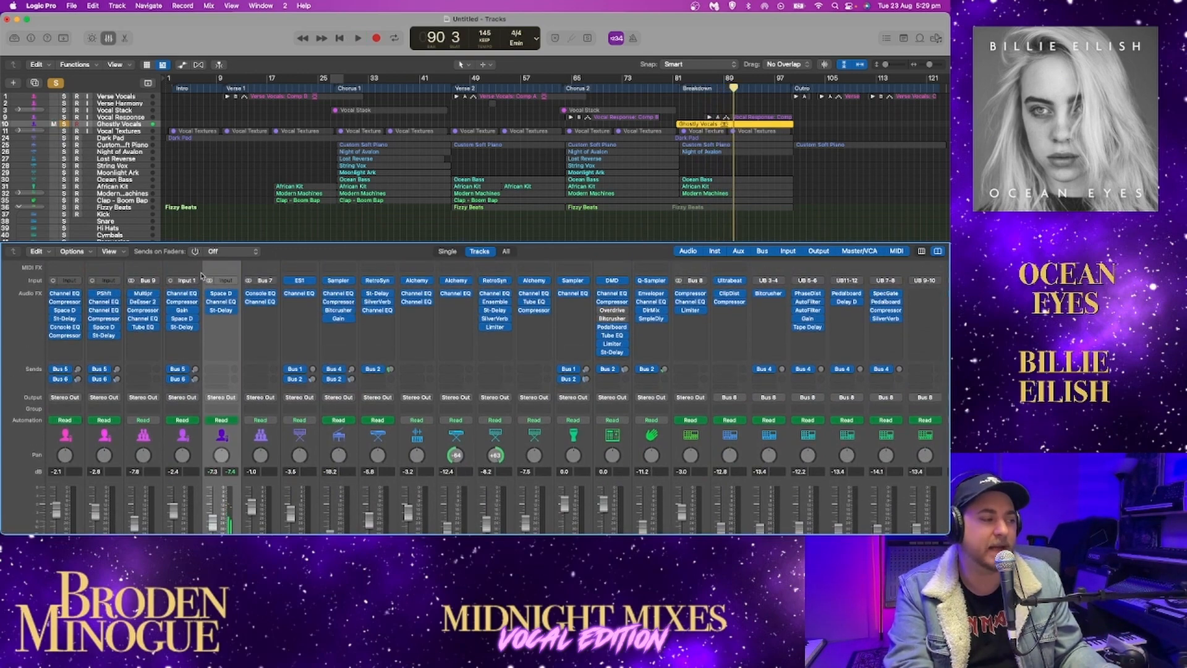
Enlarge the Ghostly Vocals waveform, bypass its Space Designer, Channel EQ and Stereo Delay in the mixer, and play the dry vocal
key("1")
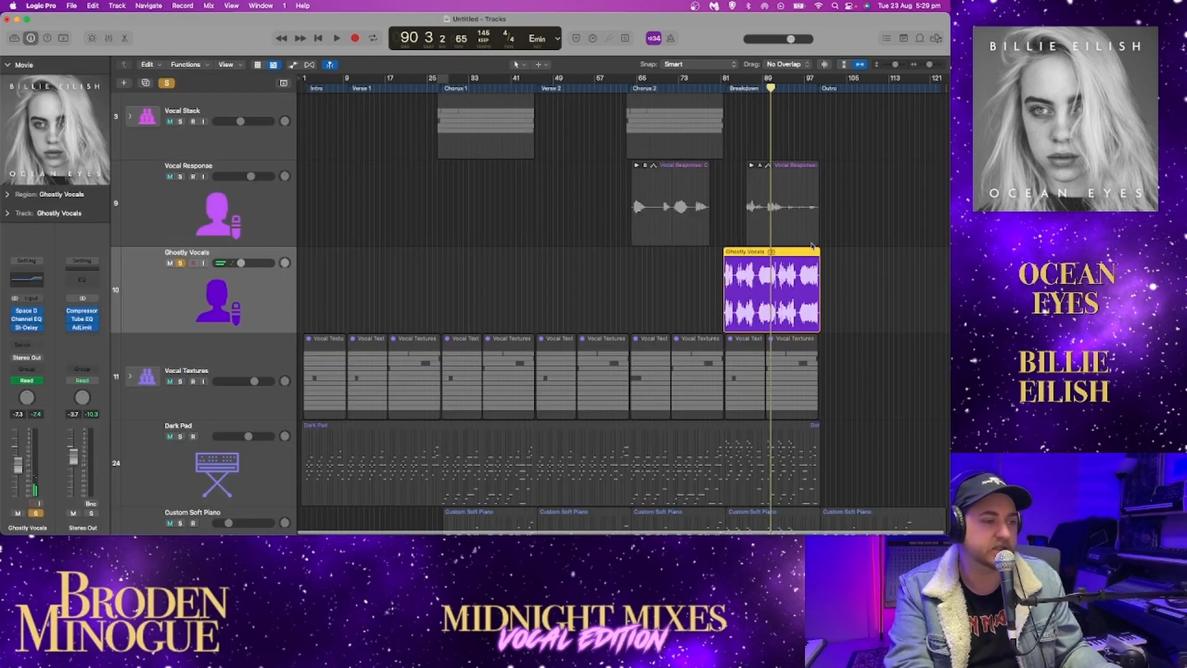
left_click_drag(897, 66, 929, 65)
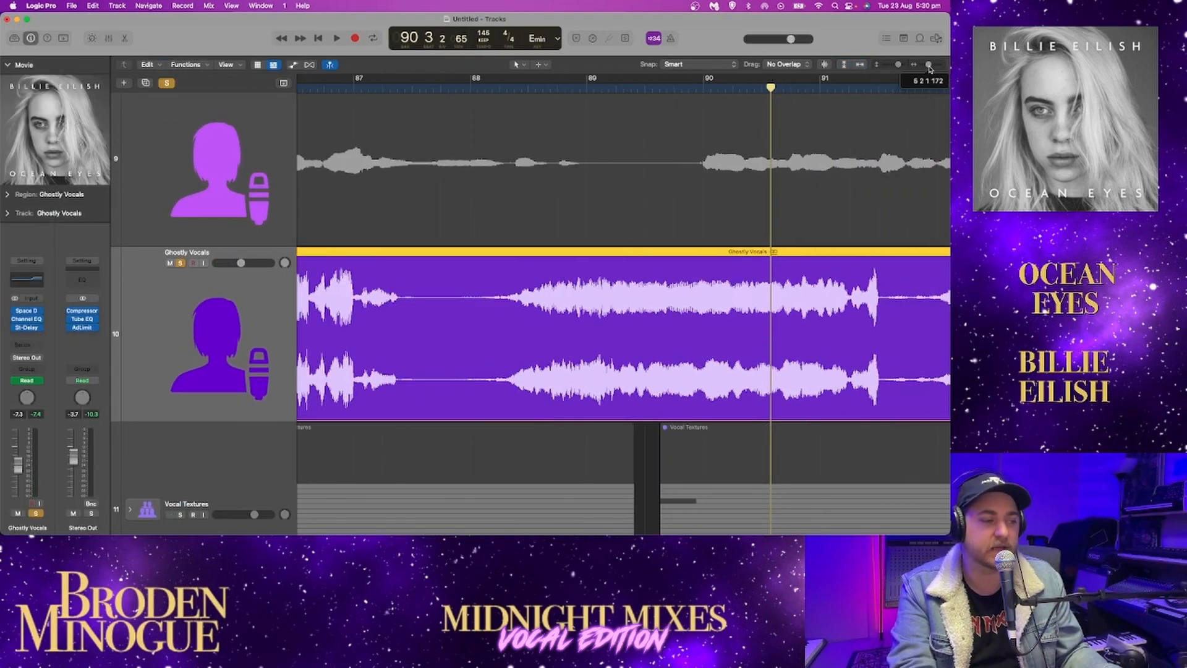
key("2")
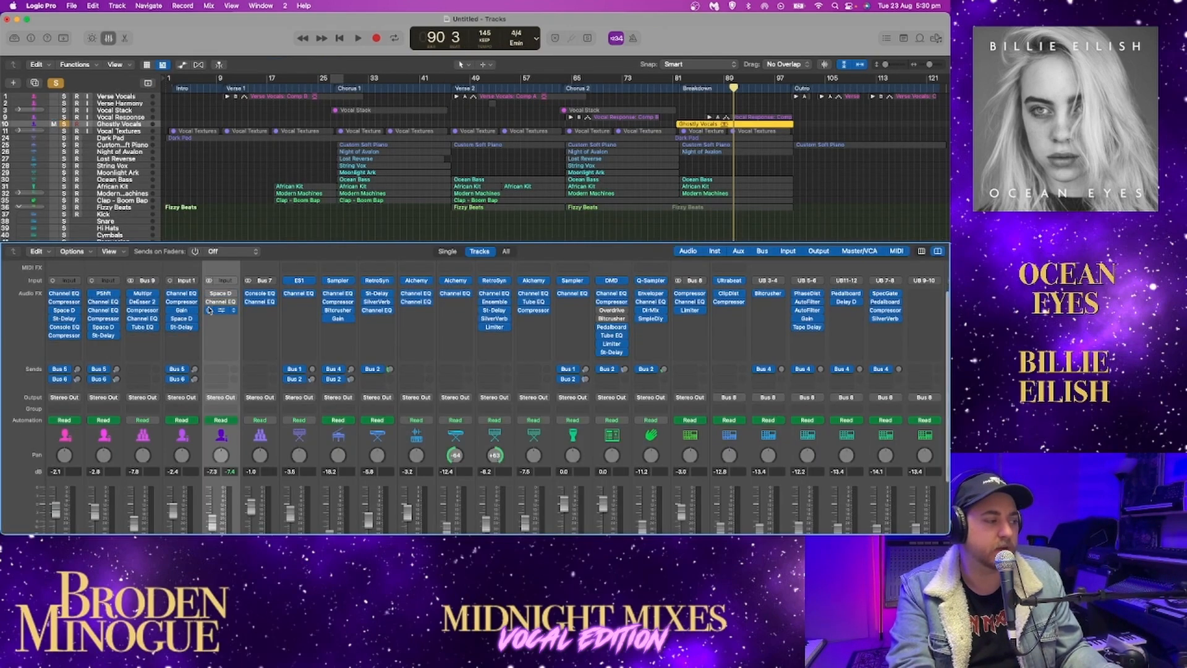
key("space")
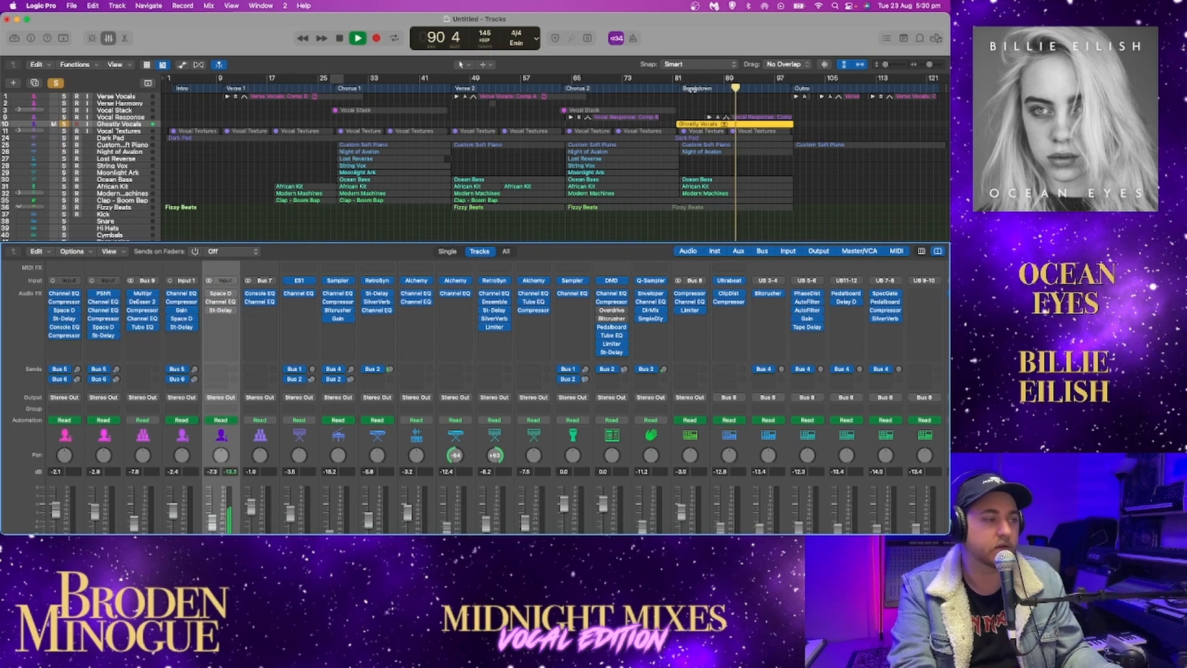
scroll(235, 368, "down", 2)
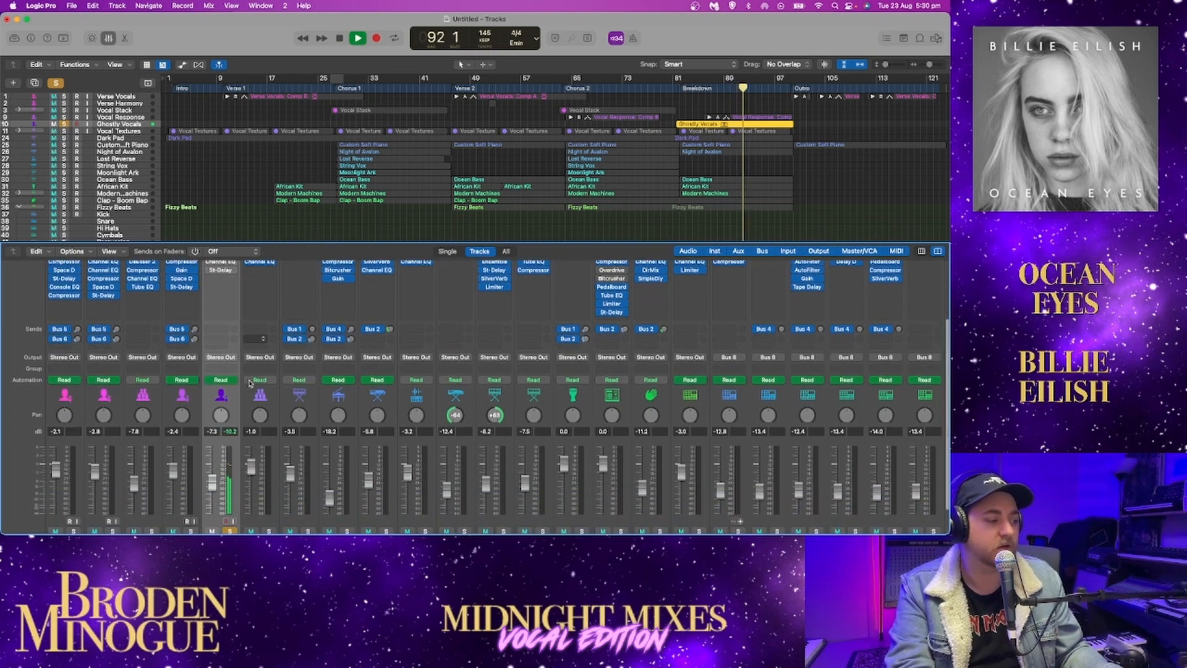
key("space")
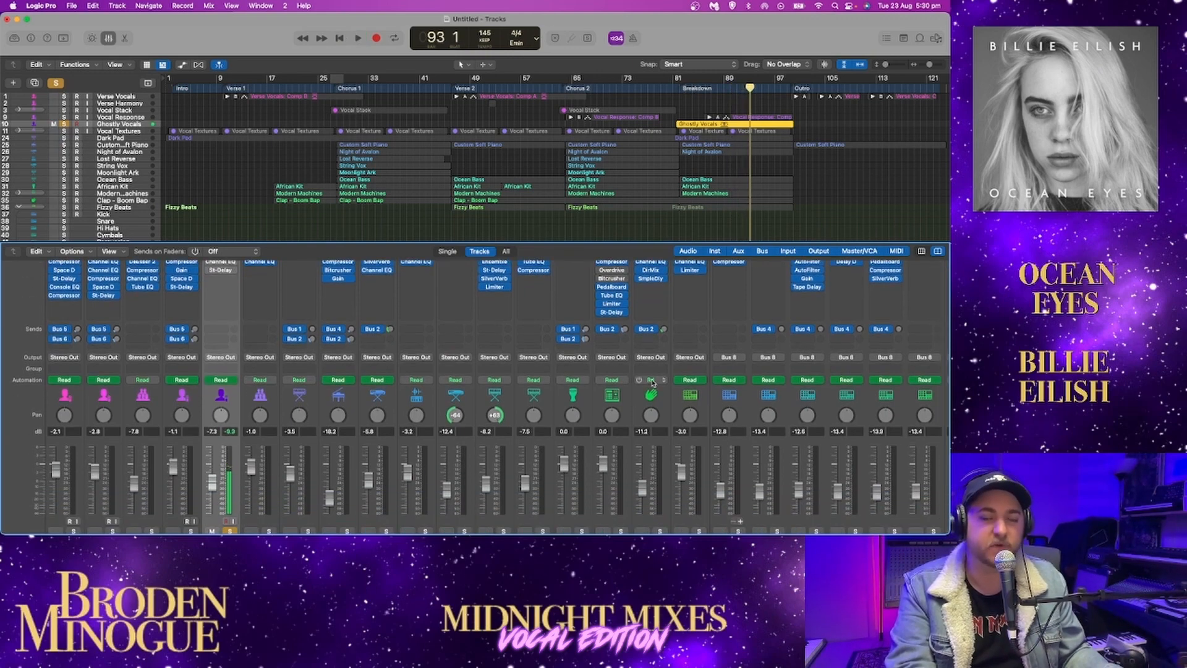
Play the dry Ghostly Vocals from the start of the Breakdown through to the Outro and stop playback
left_click(678, 88)
key("space")
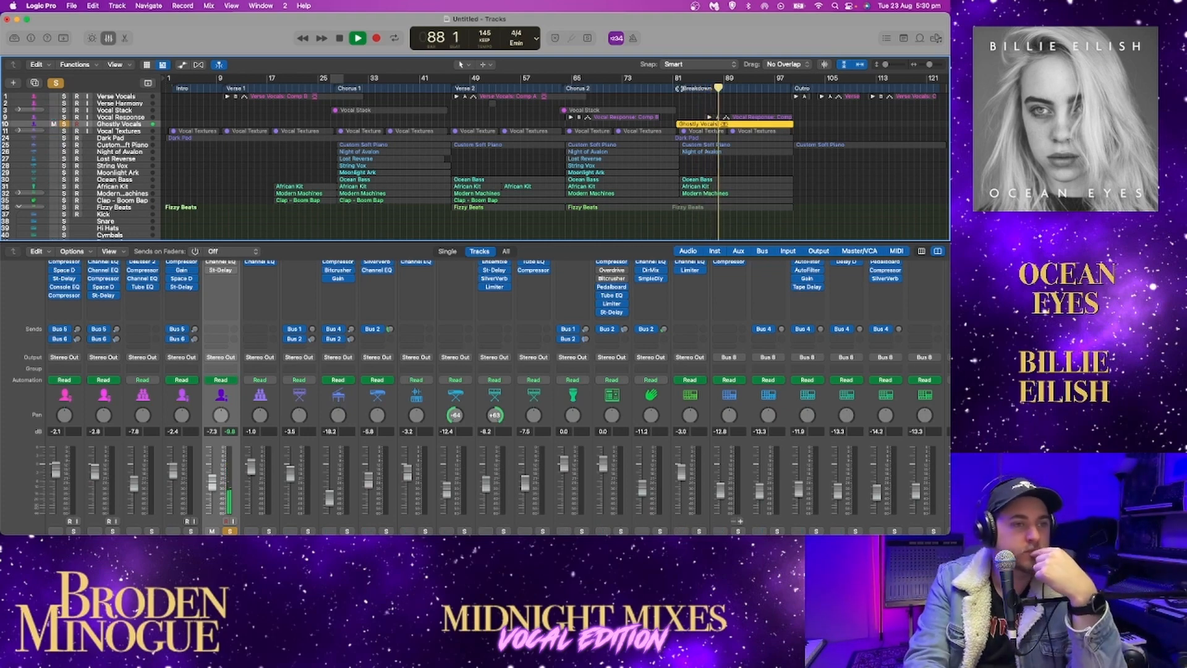
mouse_move(887, 65)
left_mouse_down()
mouse_move(909, 64)
mouse_move(885, 64)
left_mouse_up()
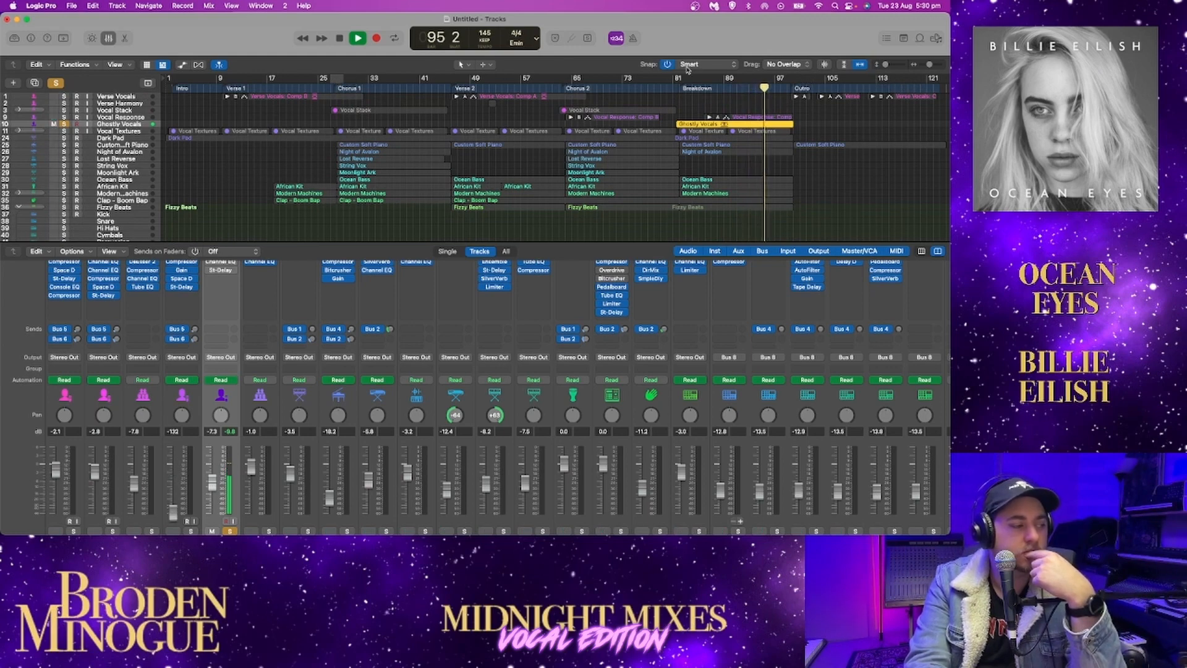
scroll(323, 360, "up", 5)
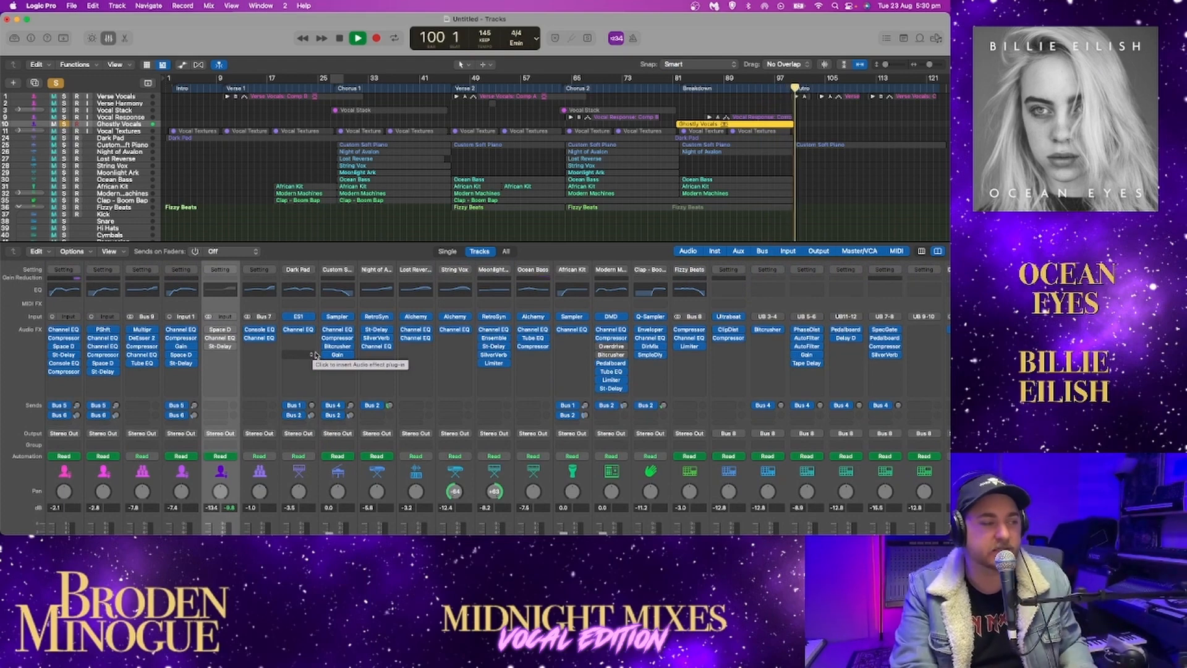
key("space")
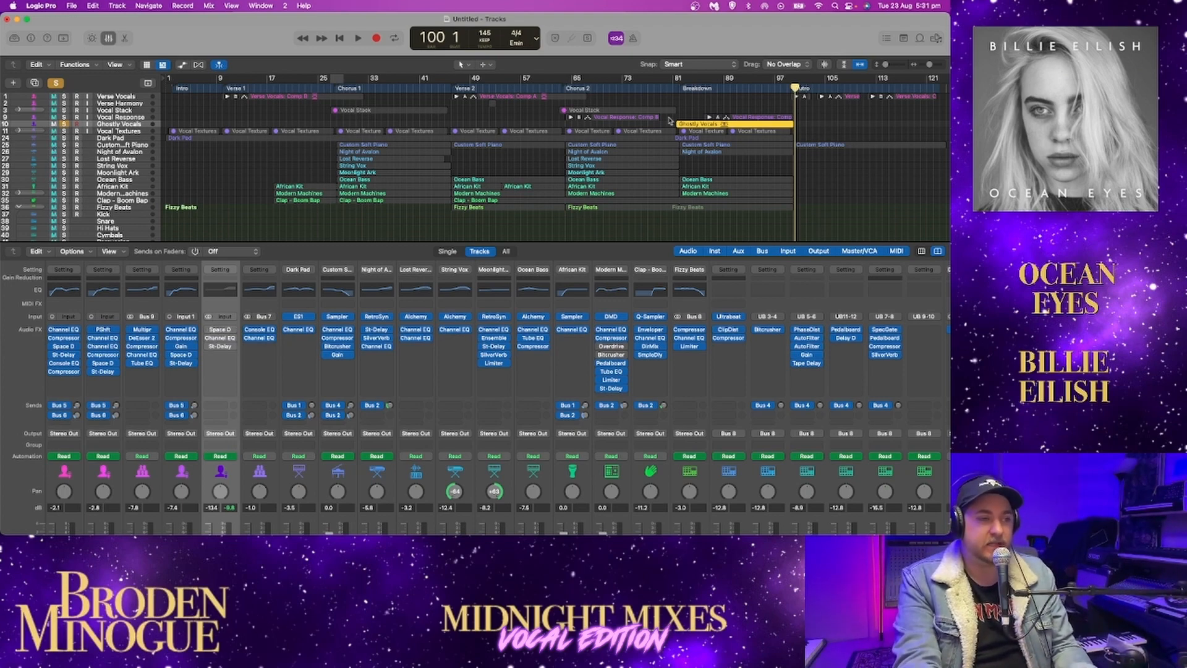
Replay Ghostly Vocals from the start of the Breakdown and switch on only its Space Designer reverb to compare
left_click(679, 84)
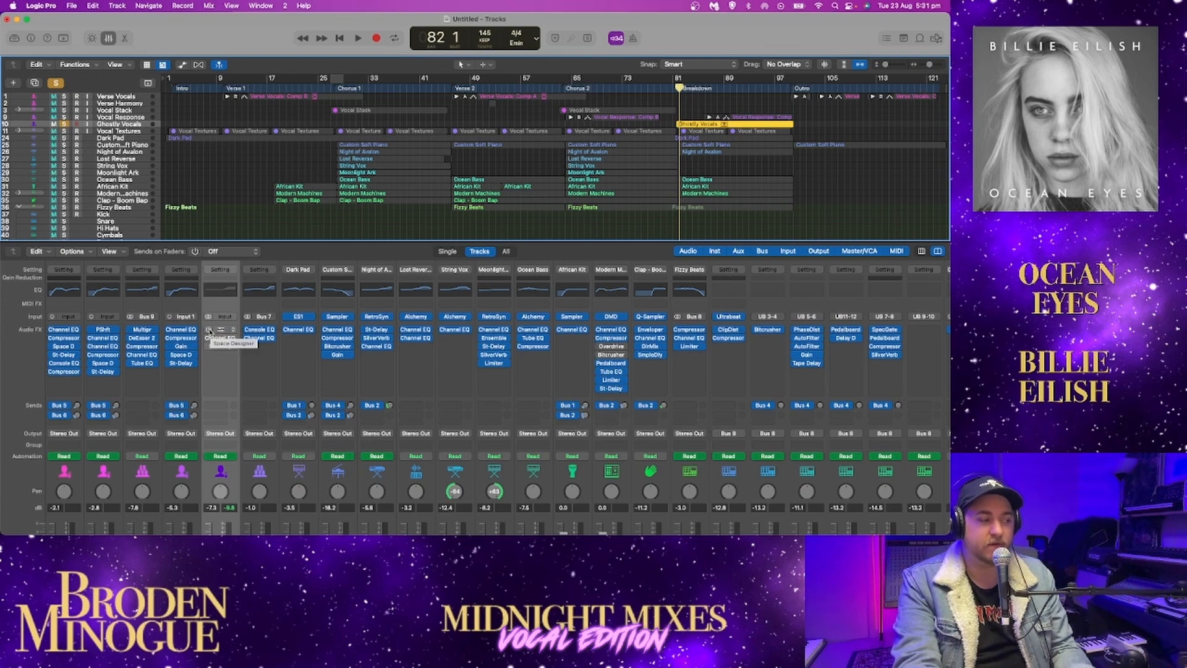
key("space")
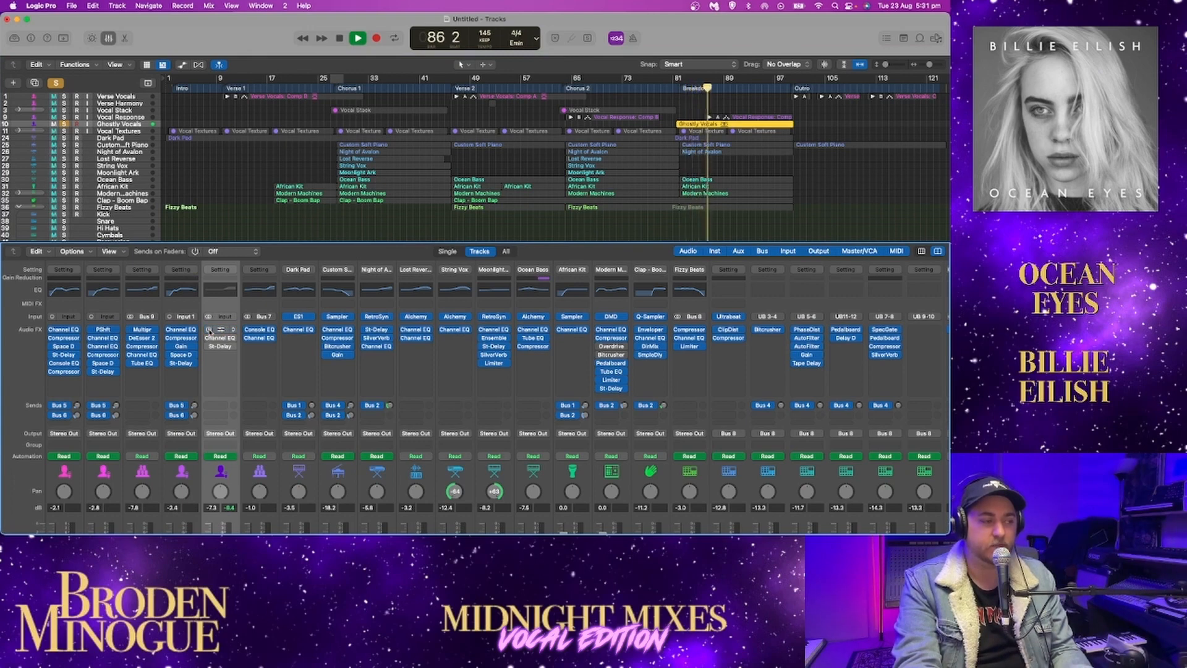
key("space")
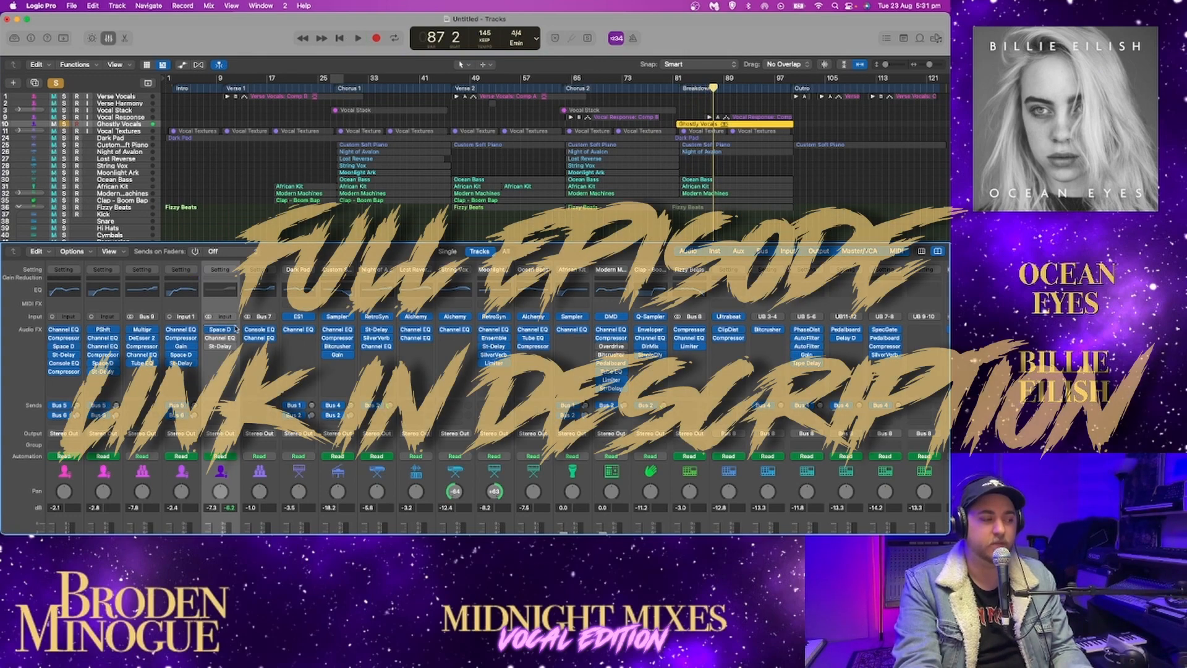
Bypass Space Designer on Ghostly Vocals, check its Channel EQ settings, and replay the Breakdown with only the Channel EQ enabled
left_click(679, 88)
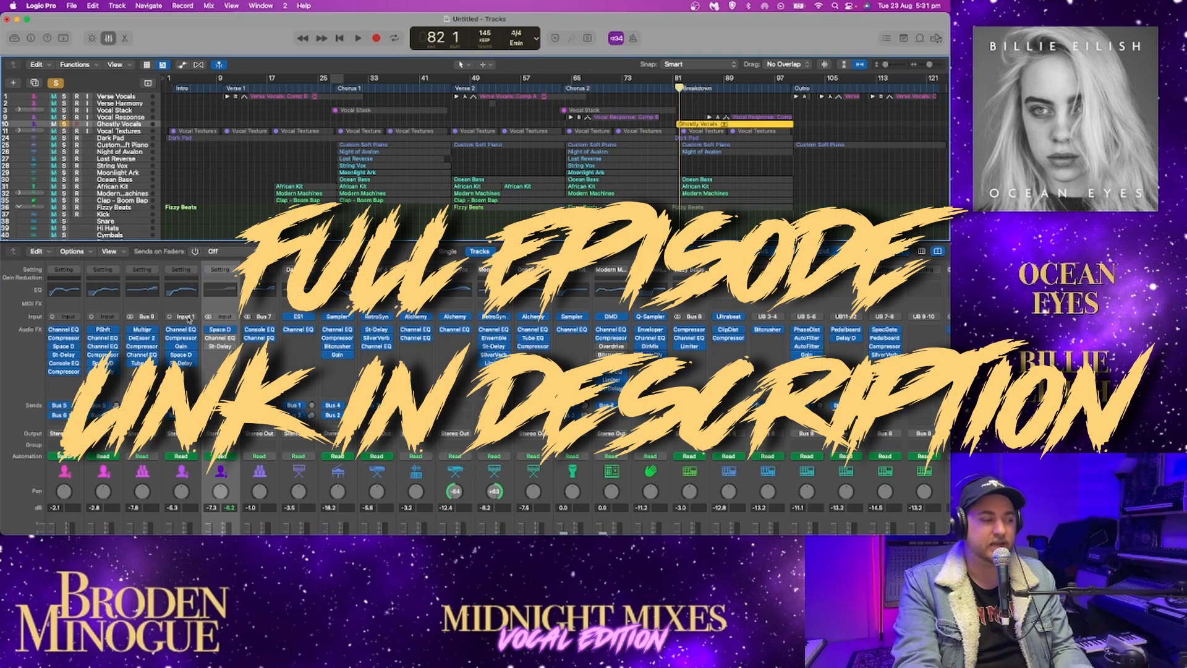
left_click(209, 331)
double_click(220, 338)
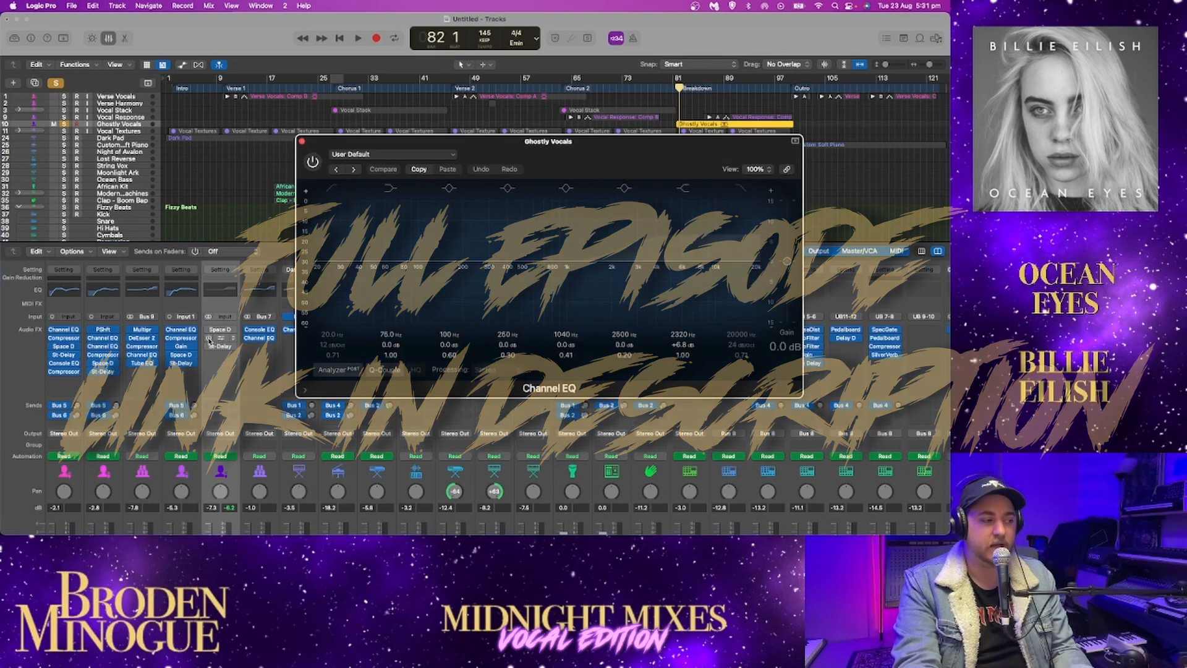
left_click(302, 142)
key("space")
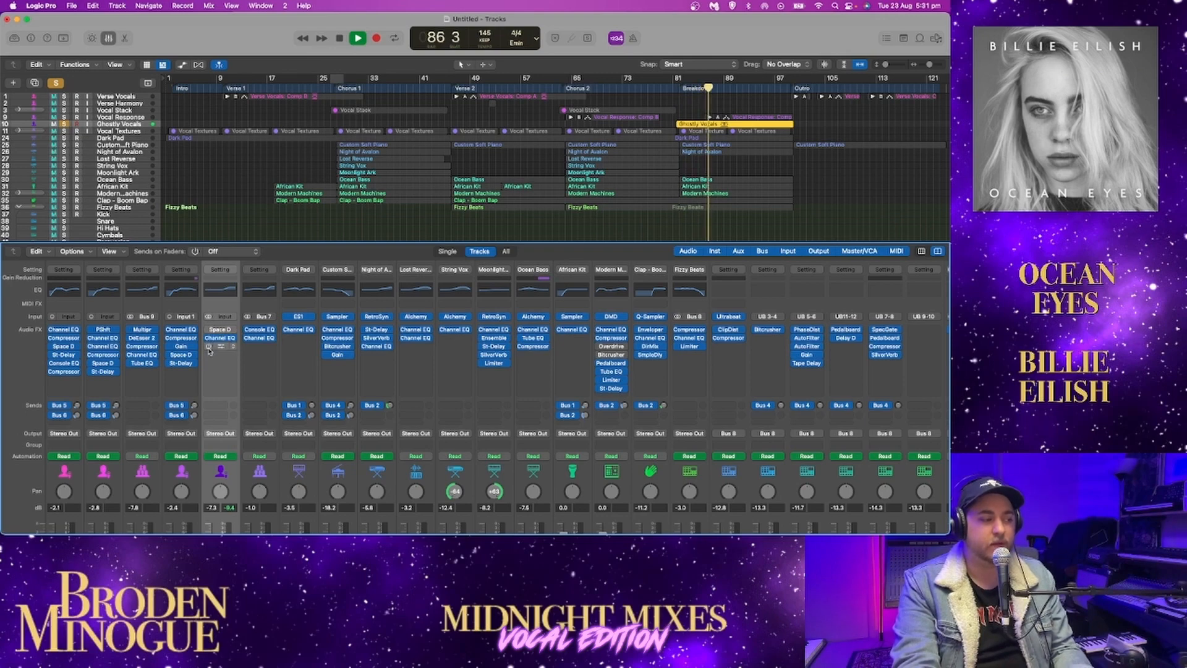
key("space")
key("space")
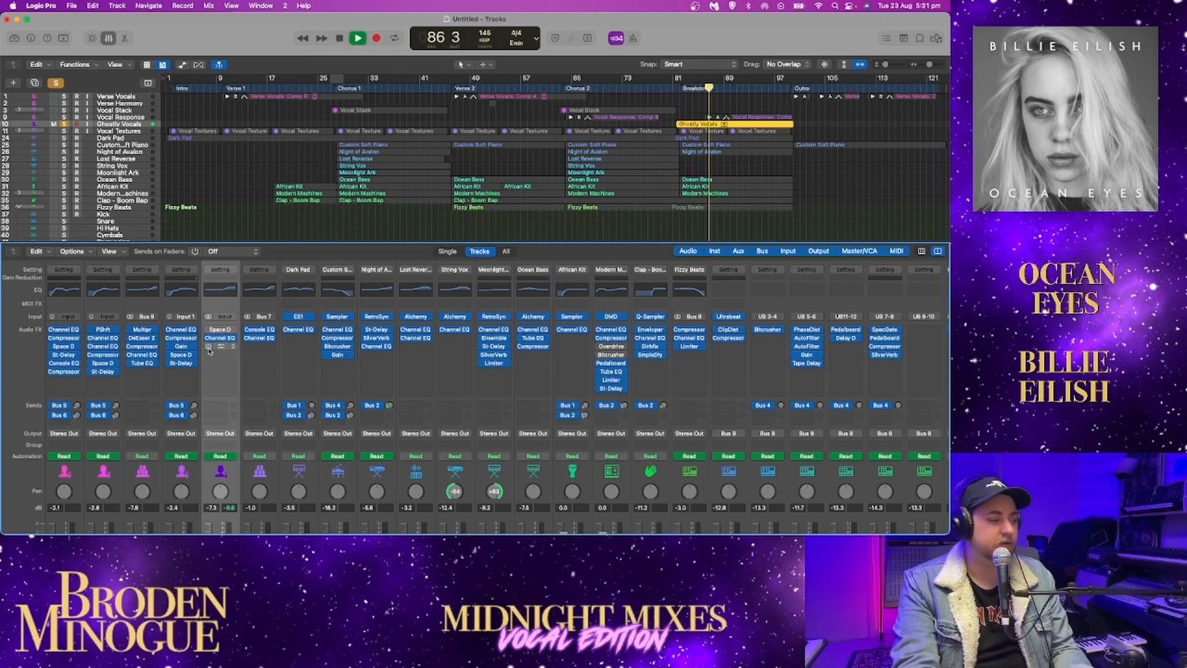
Open the Ghostly Vocals Stereo Delay and audition short passages with the delay enabled
left_click(217, 348)
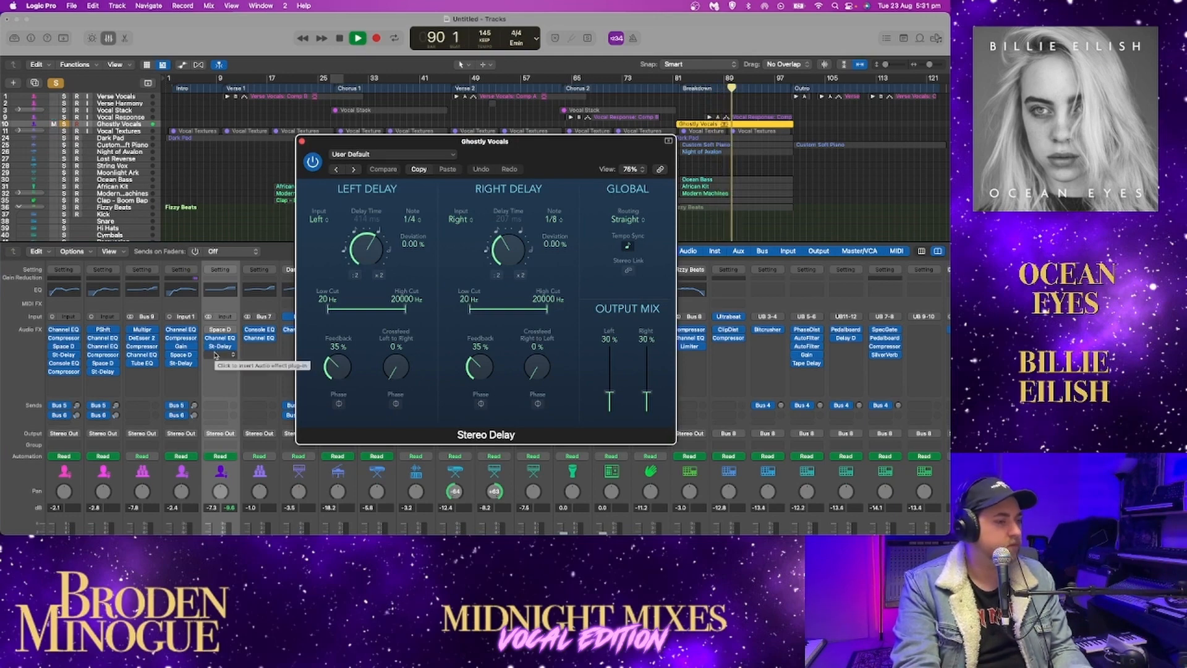
key("space")
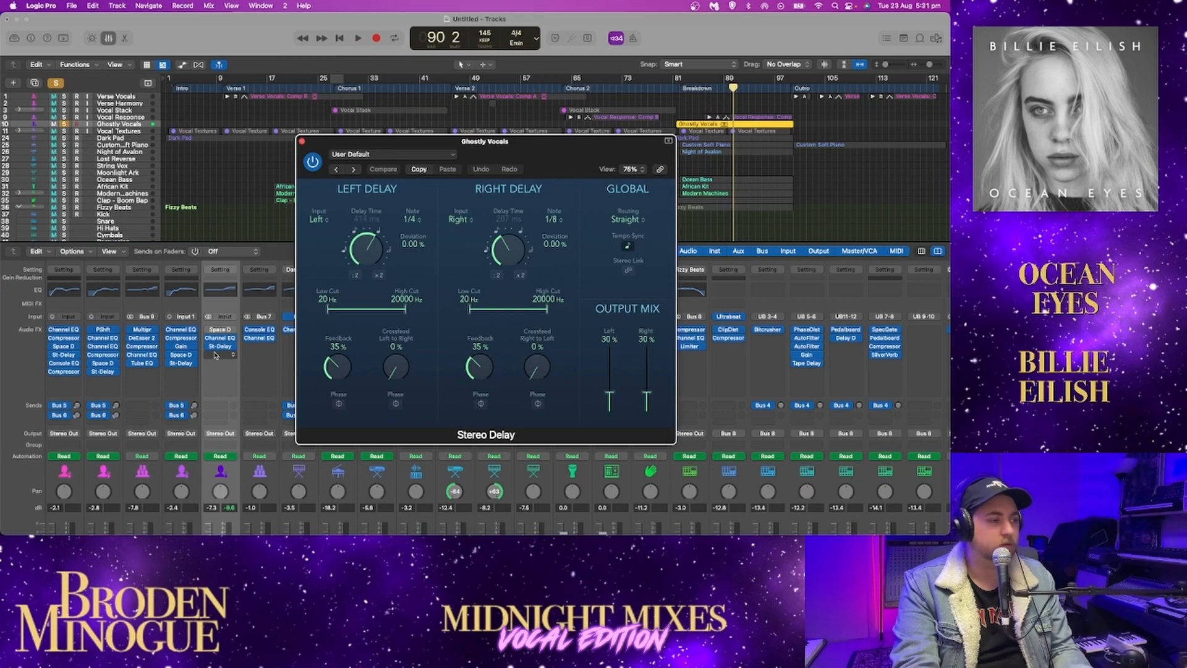
key("space")
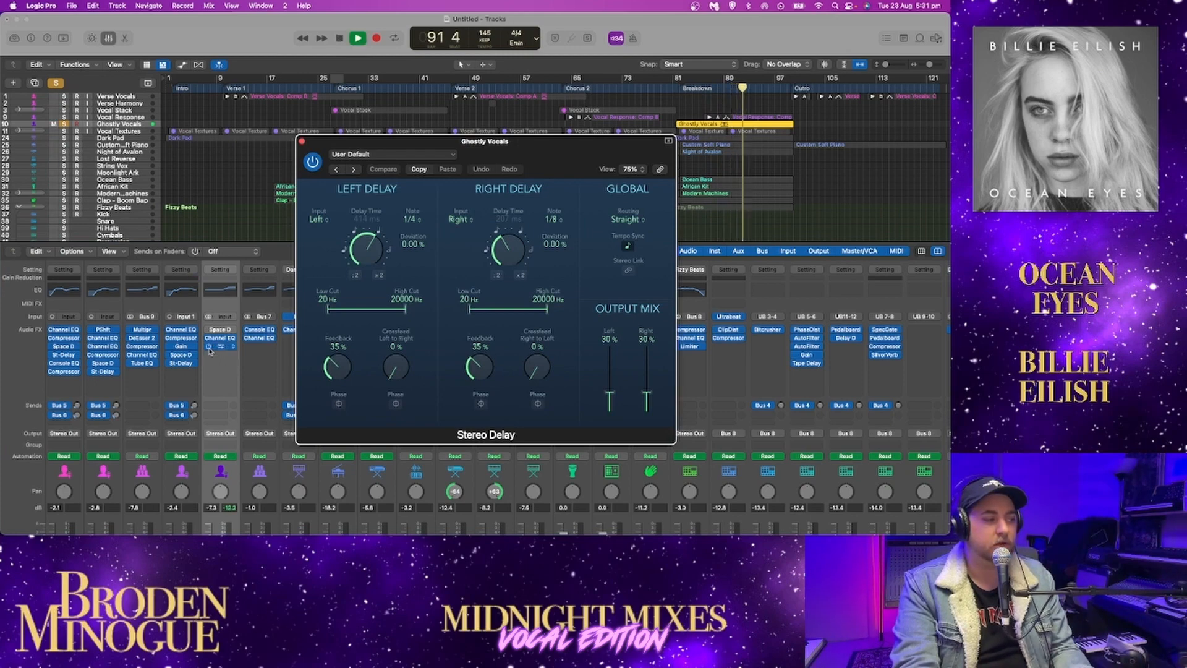
key("space")
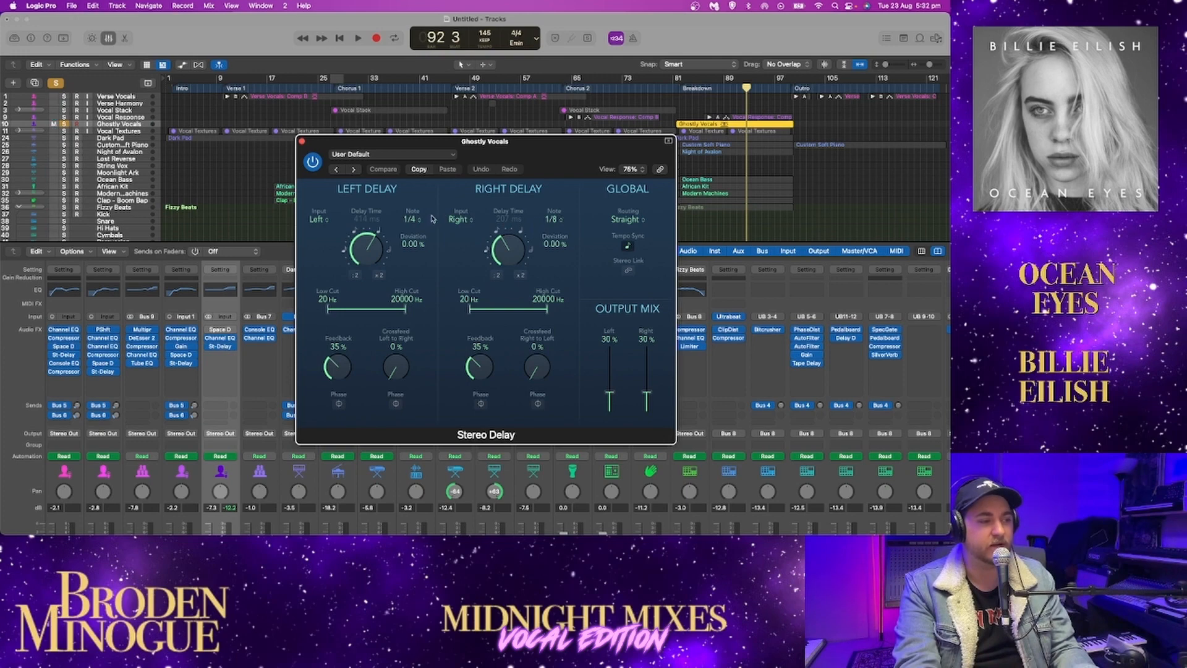
key("space")
key("space")
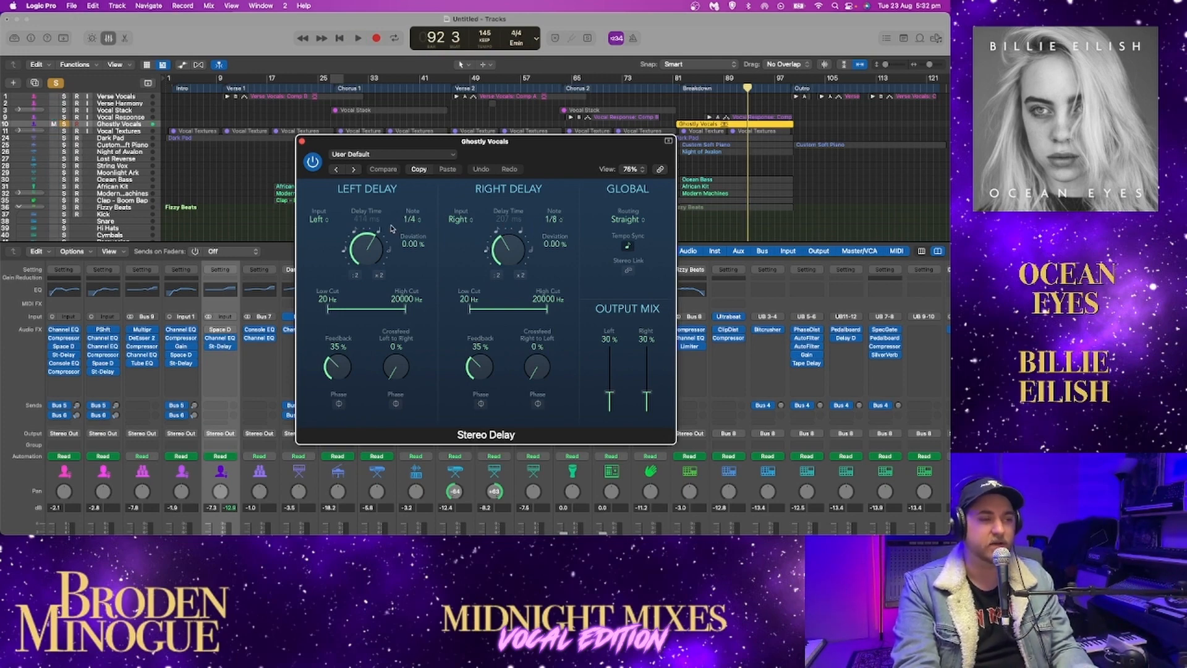
Close the Stereo Delay, re-enable Space Designer and play Ghostly Vocals with its full effects chain in the arrangement
left_click(302, 141)
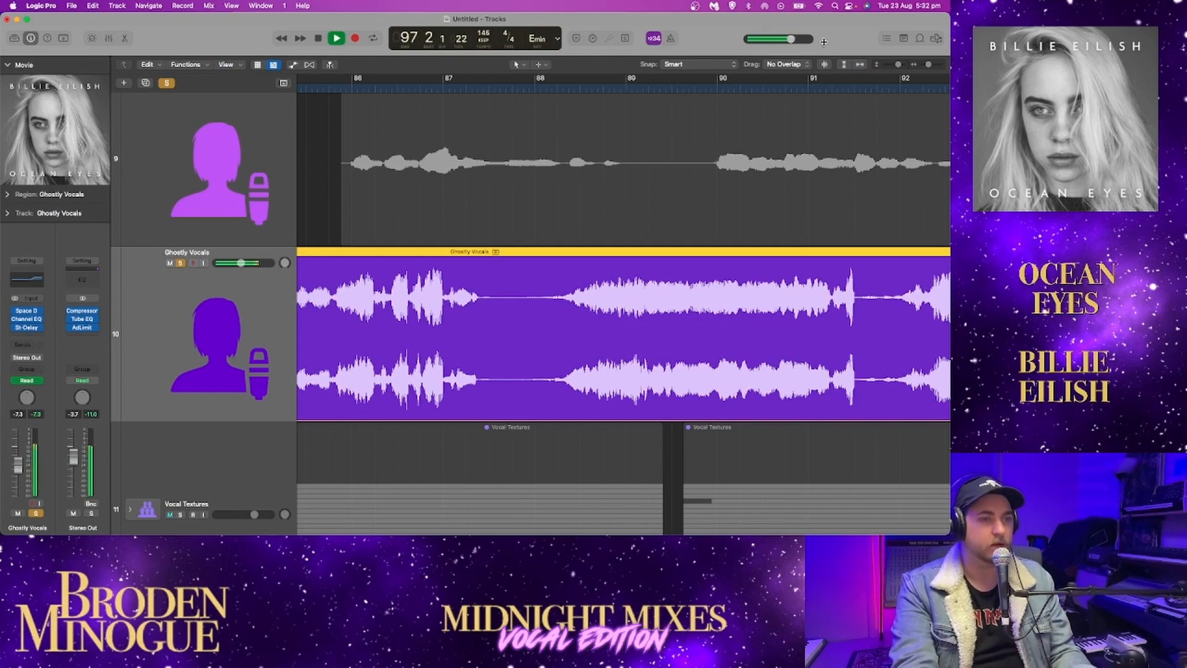
left_click(842, 65)
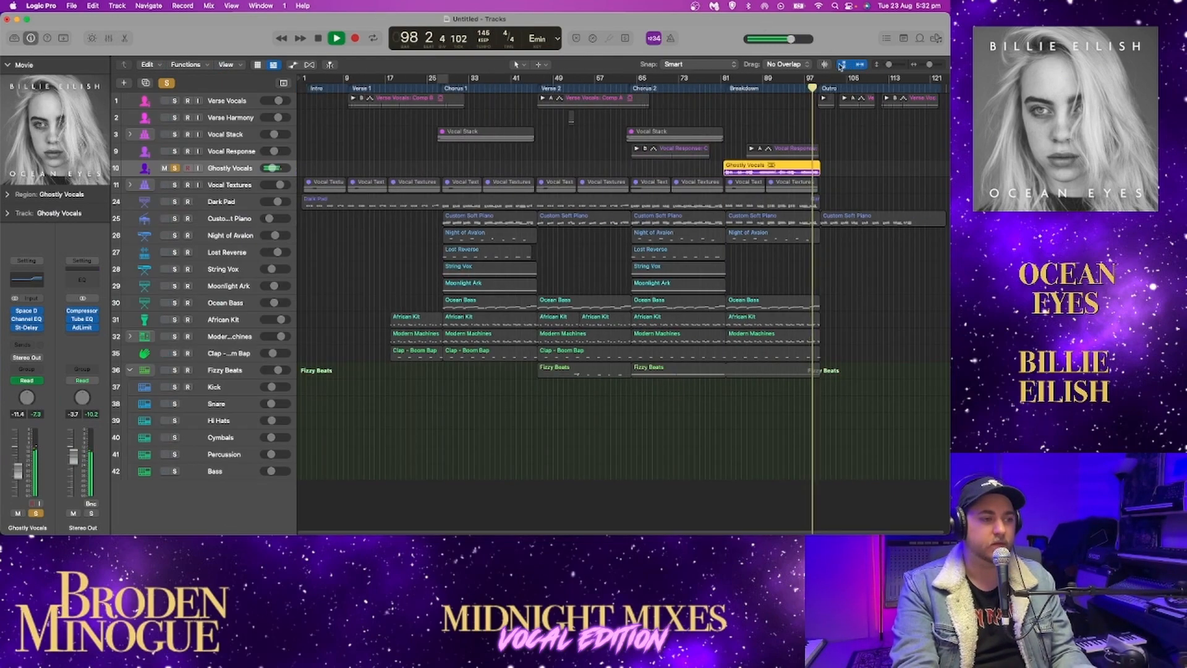
left_click(842, 65)
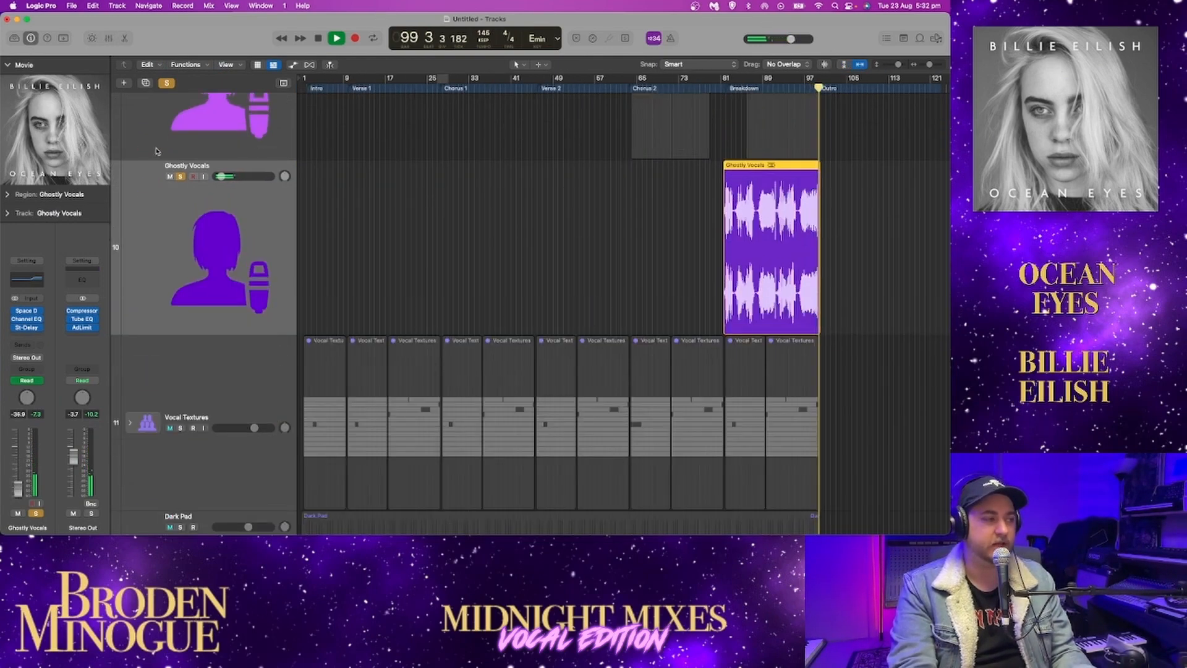
Fit all tracks in view, unsolo Ghostly Vocals, solo Vocal Textures and expand its stack to show the vocal layers
left_click(851, 66)
left_click(176, 168)
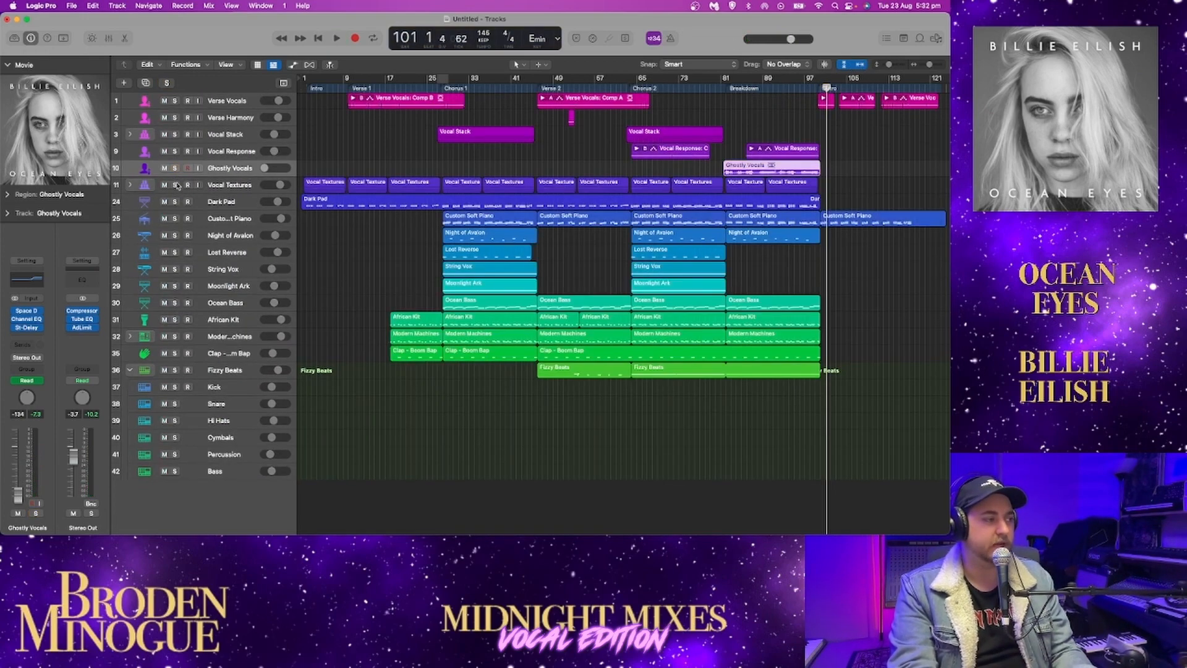
left_click(175, 185)
left_click(130, 185)
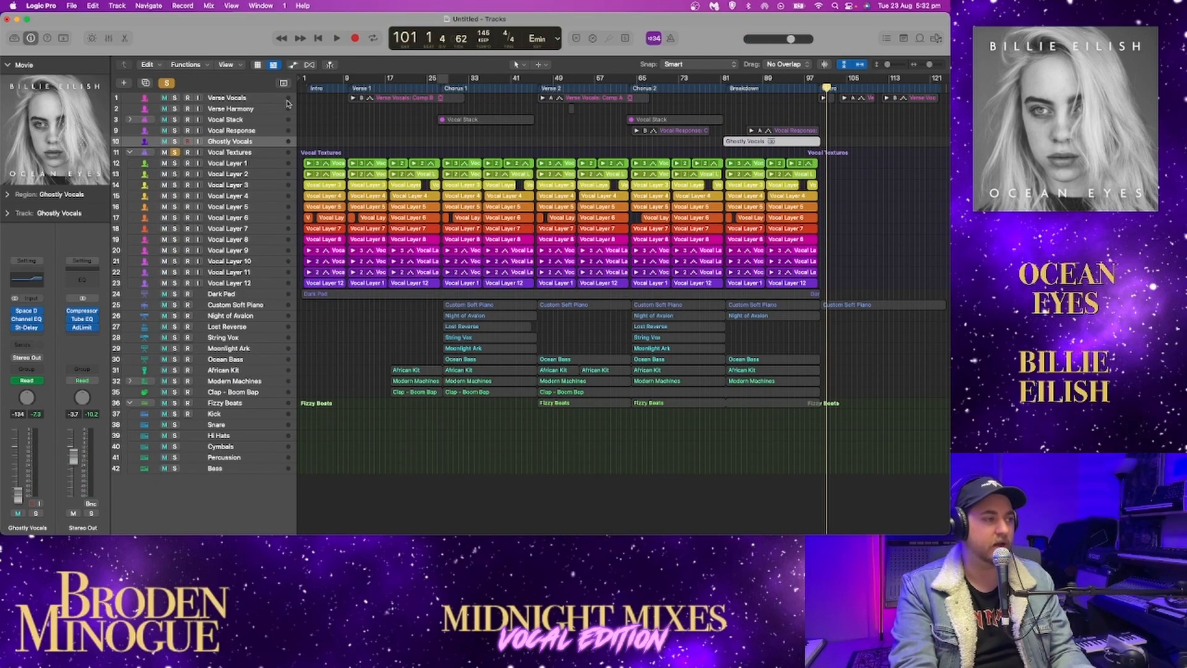
Play the soloed Vocal Textures from the beginning with its layer tracks enlarged, and stop around bar 7
key("Return")
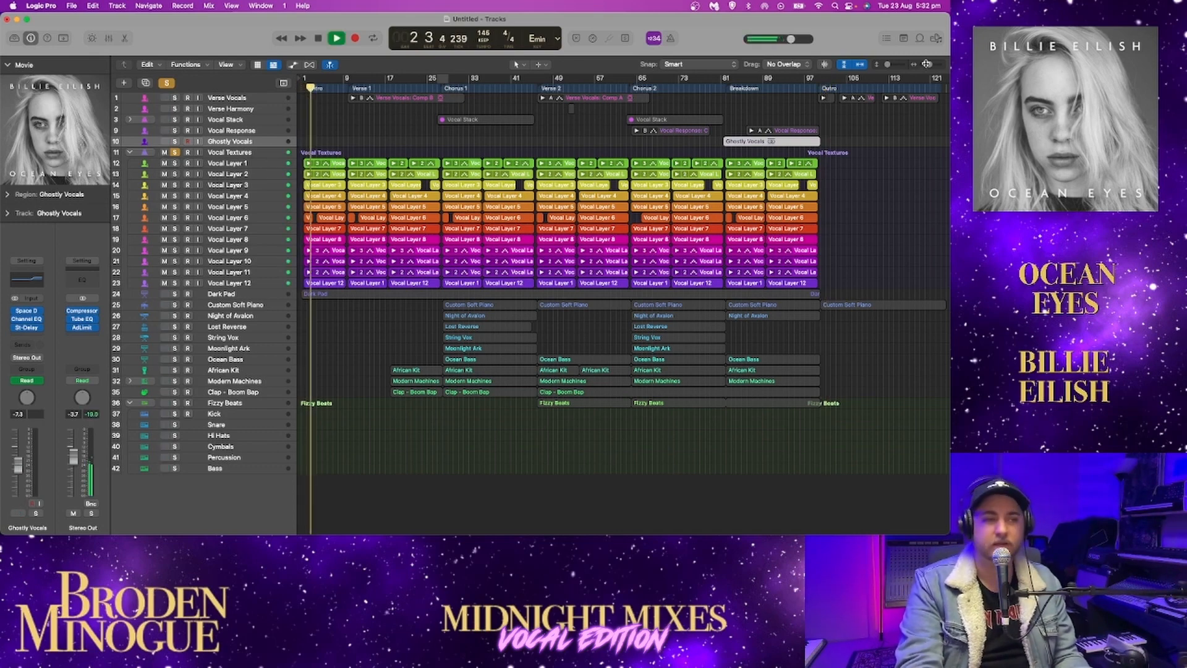
mouse_move(887, 64)
left_mouse_down()
mouse_move(935, 67)
mouse_move(900, 67)
left_mouse_up()
scroll(816, 119, "down", 5)
key("space")
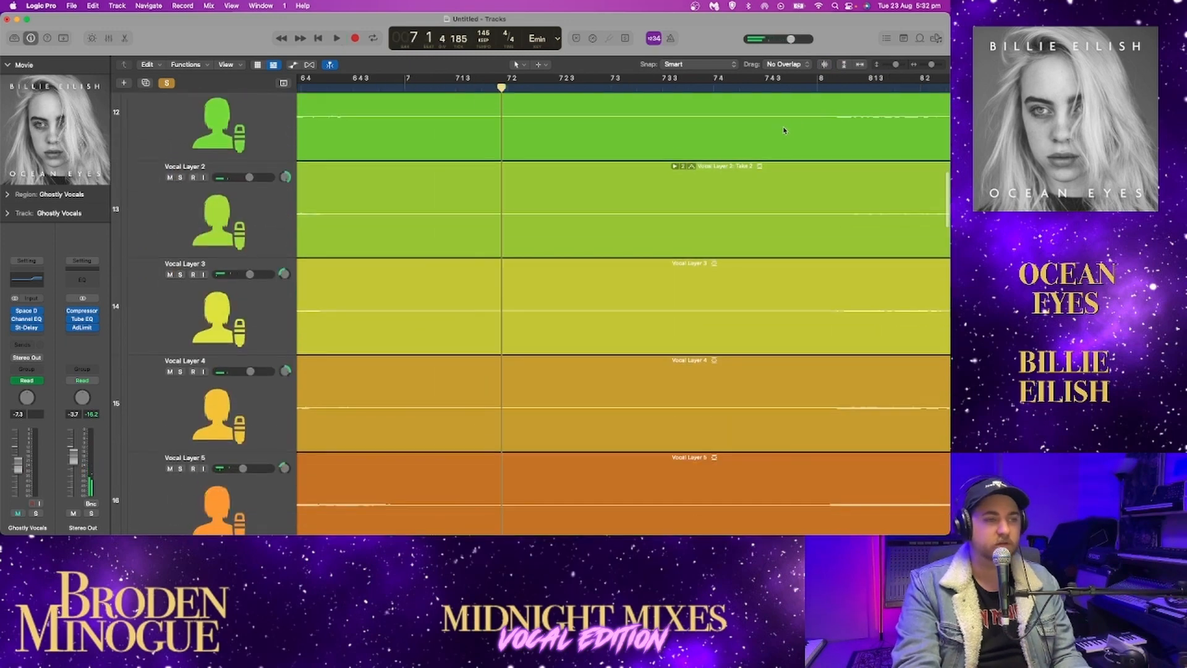
scroll(783, 130, "left", 15)
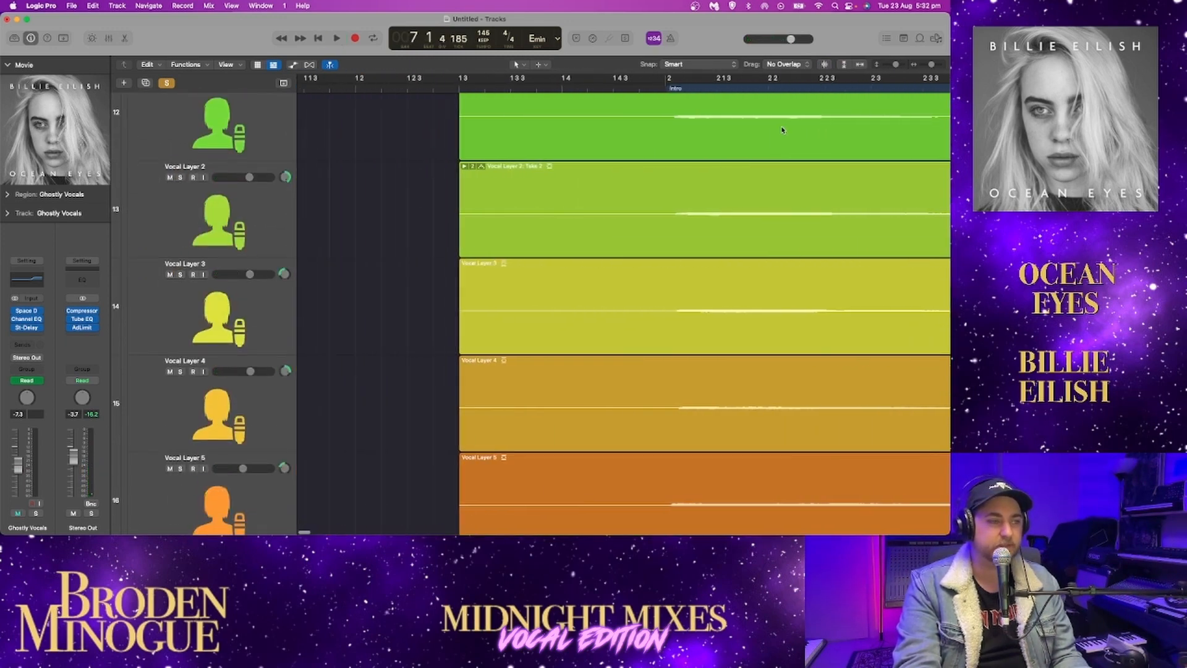
scroll(783, 130, "right", 5)
right_click(126, 201)
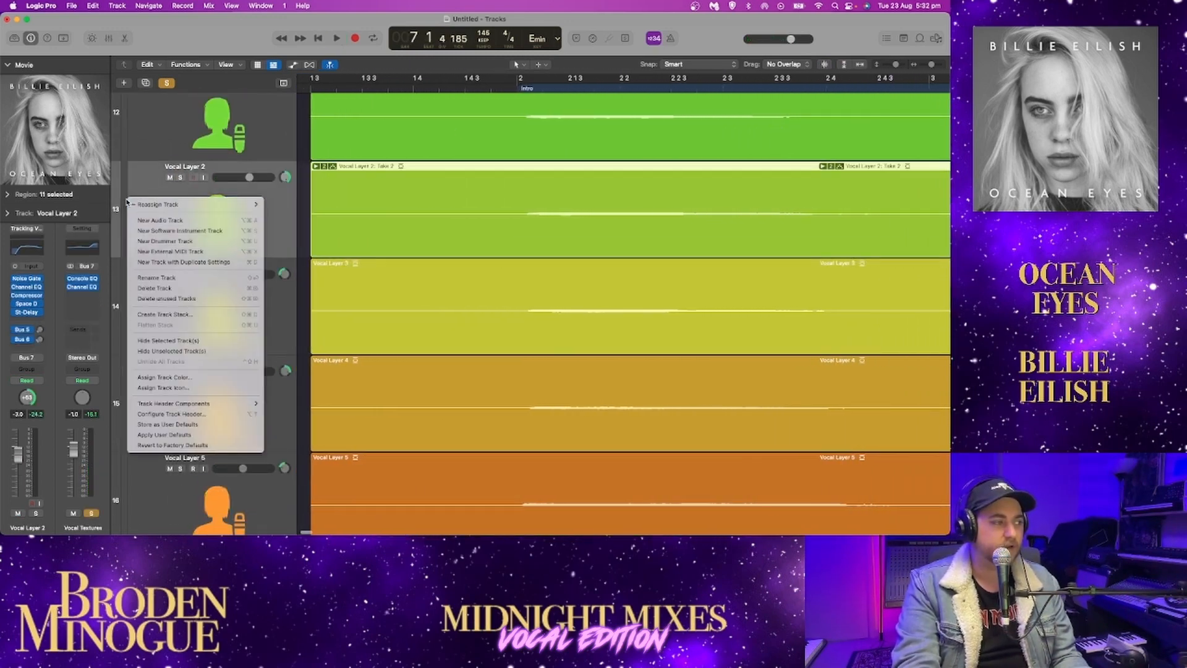
left_click(175, 377)
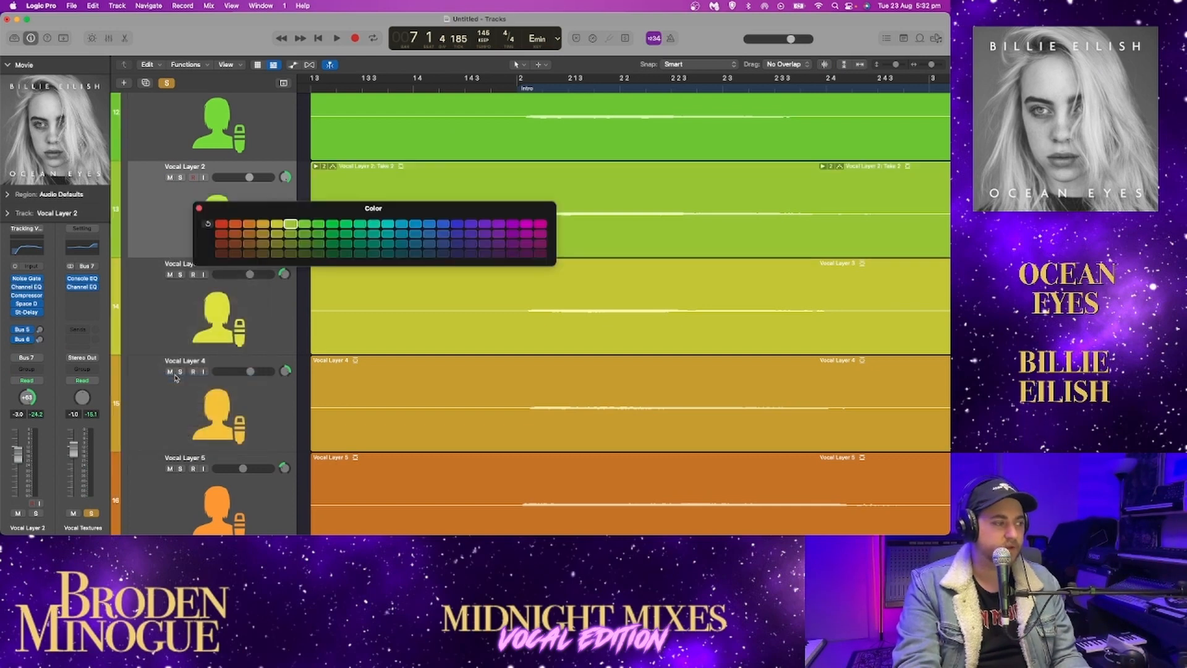
left_click(198, 209)
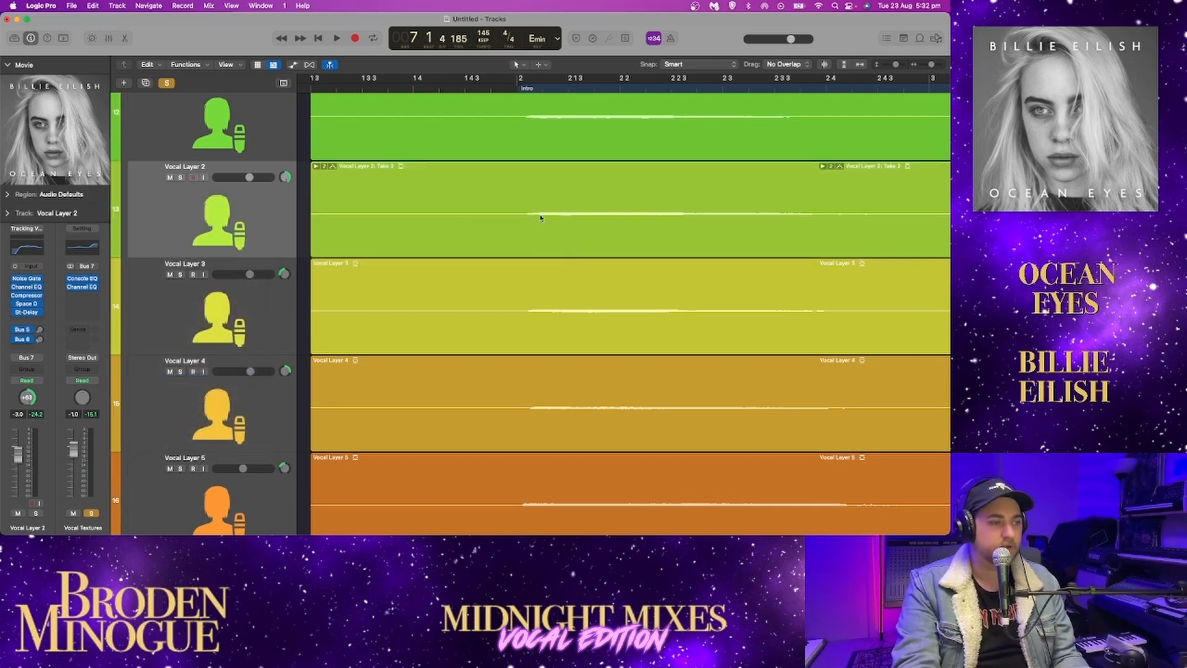
Enlarge the waveforms displayed in the vocal layer regions with waveform zoom
left_click(823, 65)
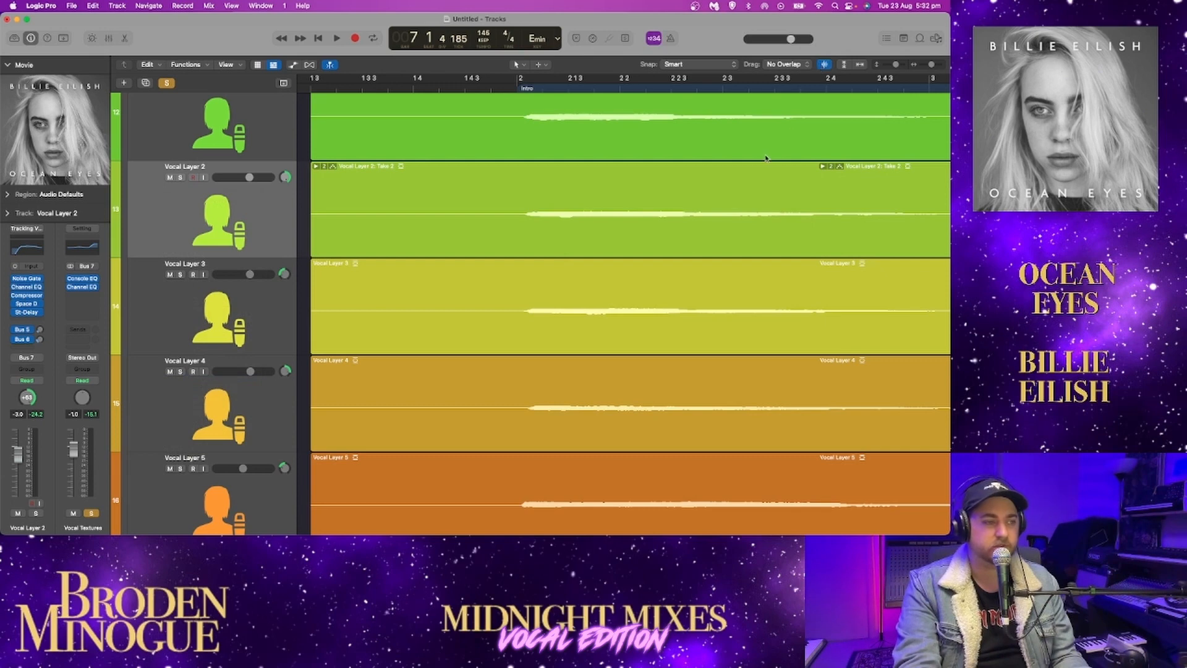
scroll(480, 190, "up", 5)
scroll(480, 191, "right", 3)
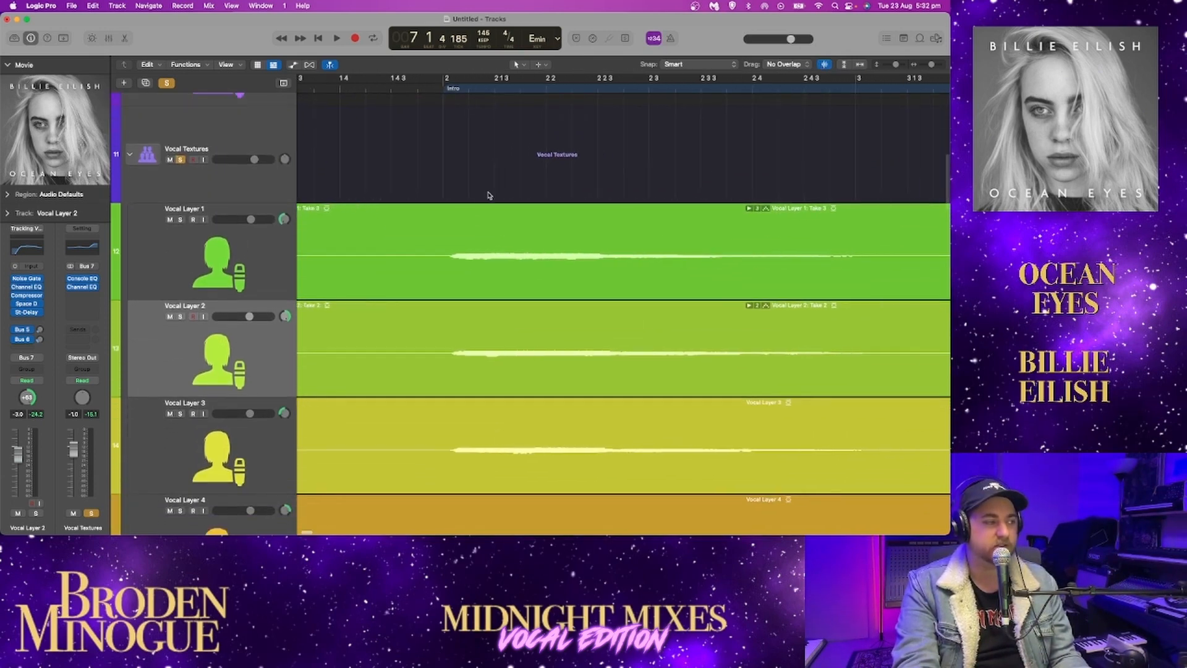
Solo Vocal Layer 1 and play it from the Intro, adding Vocal Layers 2 and 3 to the solo before stopping near bar 9
left_click(179, 220)
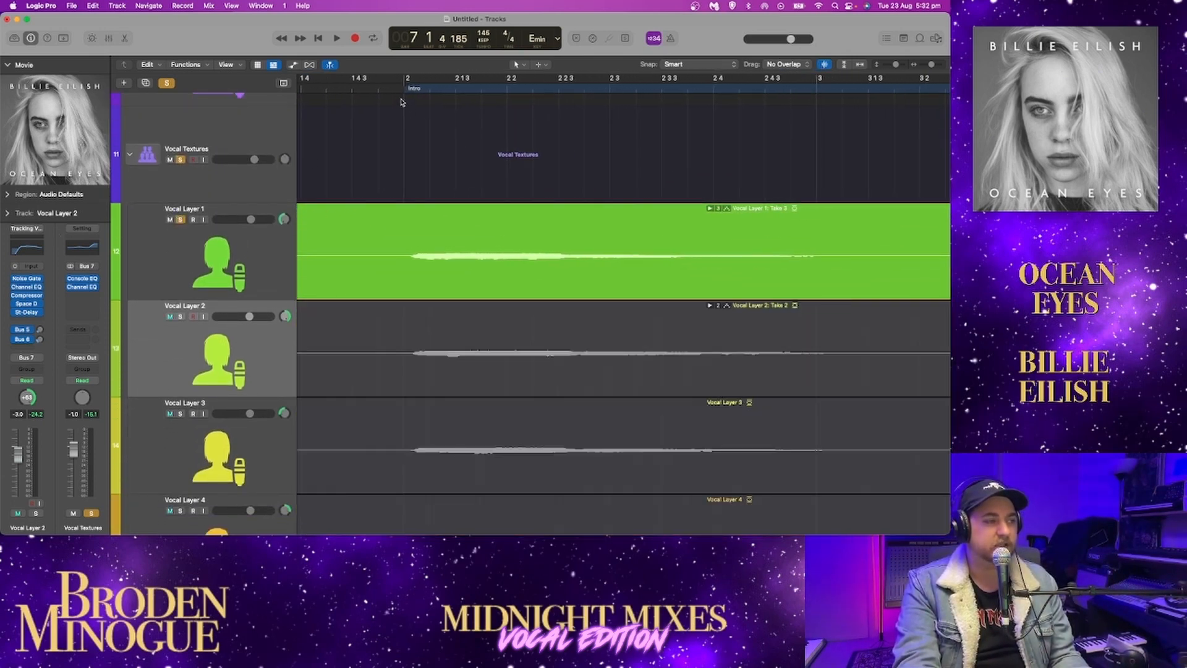
scroll(400, 102, "up", 1)
key("space")
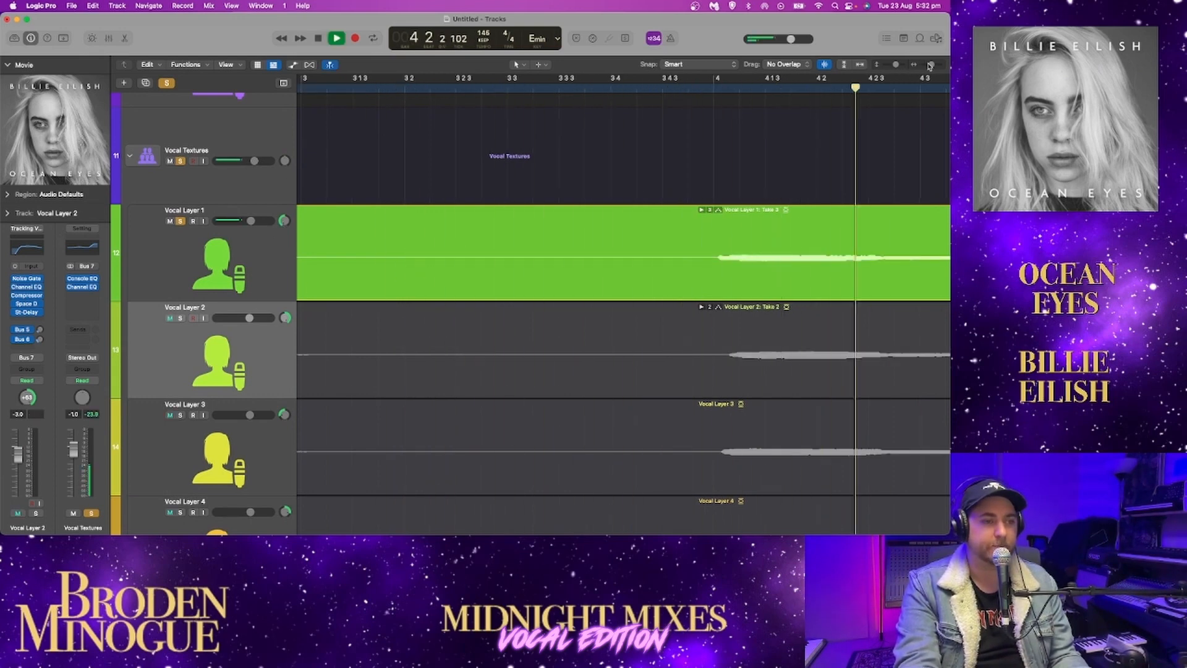
left_click_drag(925, 65, 921, 68)
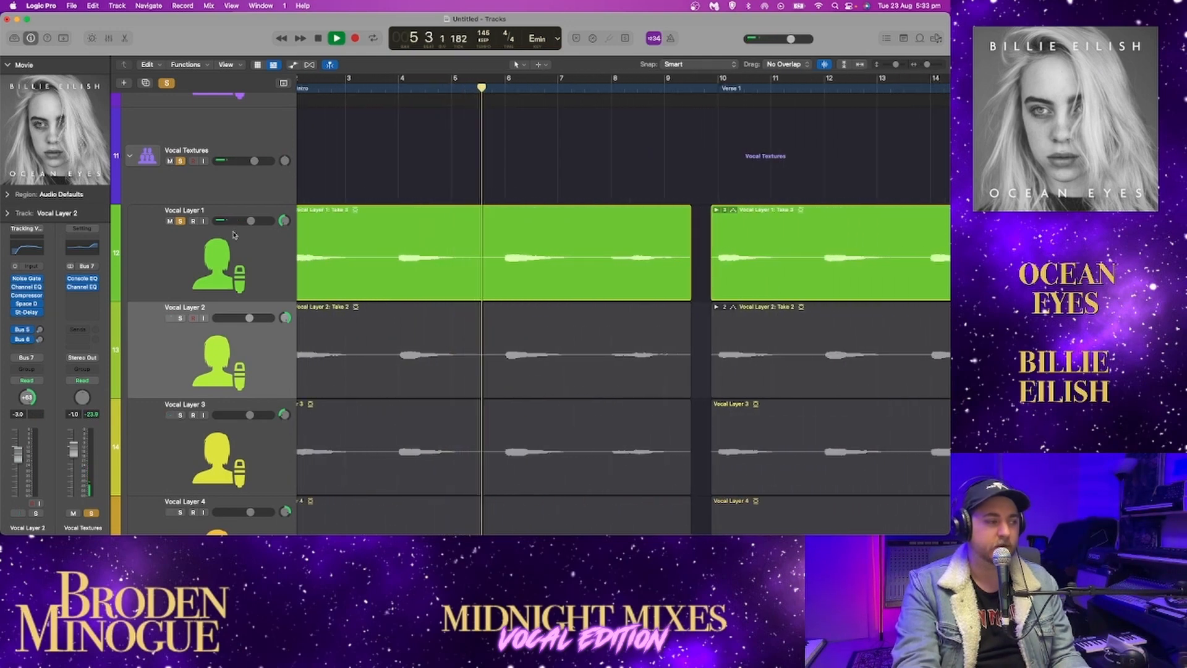
left_click(180, 317)
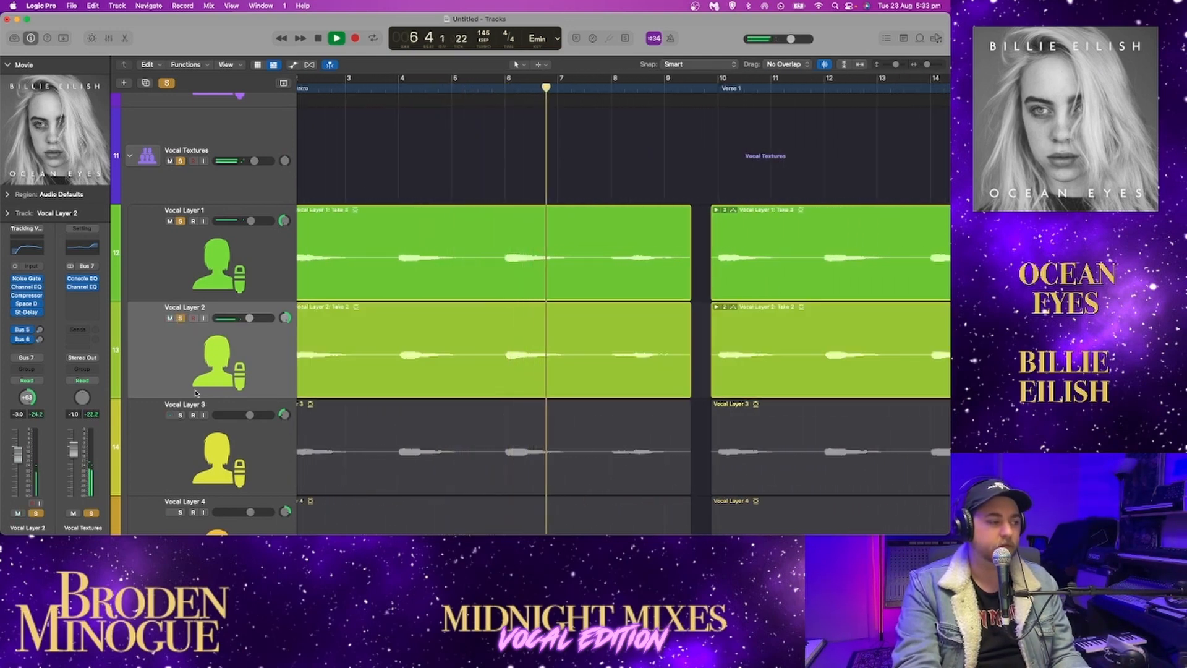
left_click(180, 415)
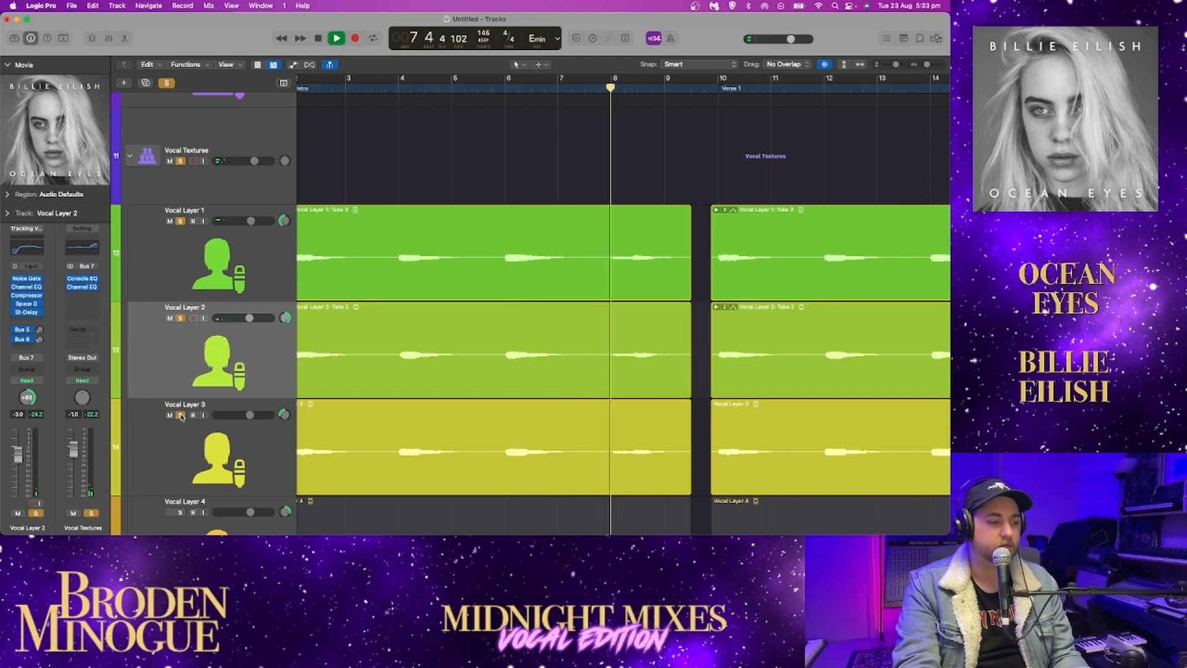
key("space")
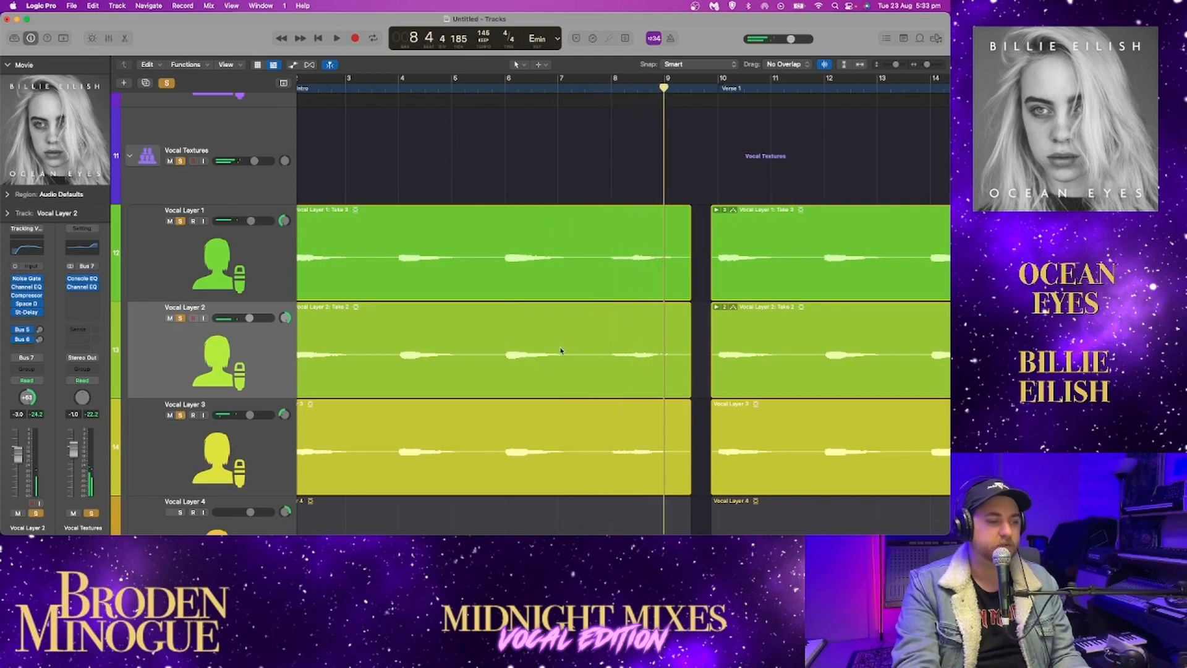
Play the soloed layers into Verse 1, add Vocal Layer 4 to the solo, and stop around bar 15
scroll(572, 347, "down", 8)
scroll(561, 351, "up", 2)
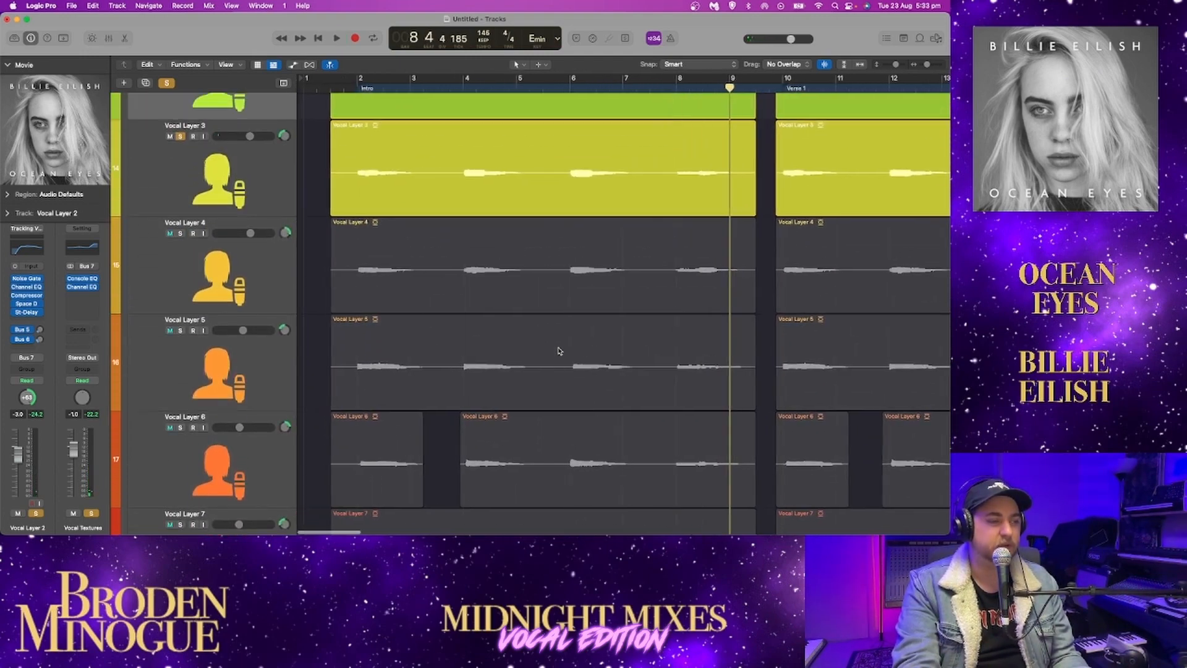
scroll(561, 352, "right", 5)
scroll(559, 350, "up", 2)
scroll(559, 350, "up", 3)
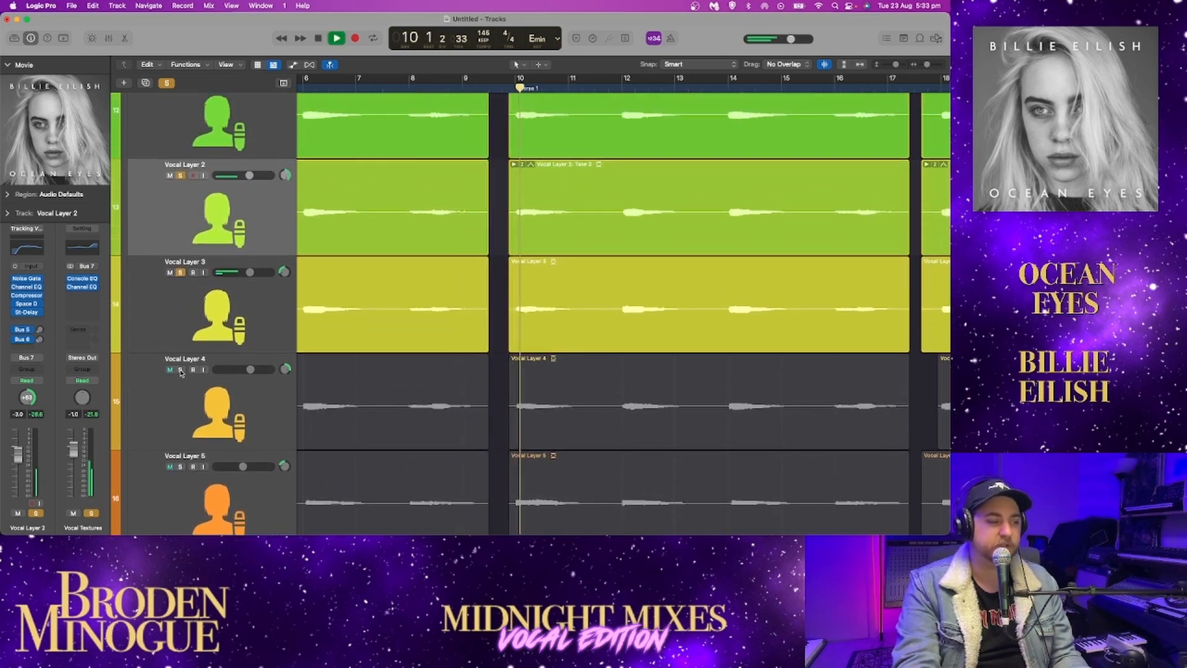
left_click(181, 369)
scroll(183, 374, "down", 2)
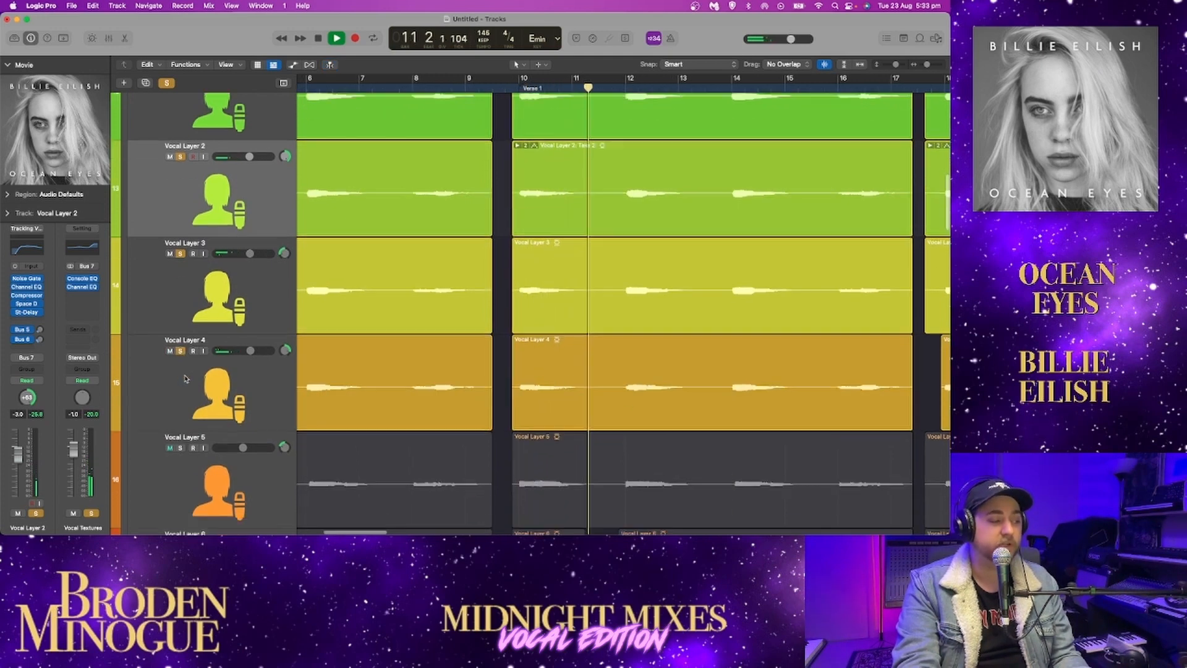
left_click(179, 422)
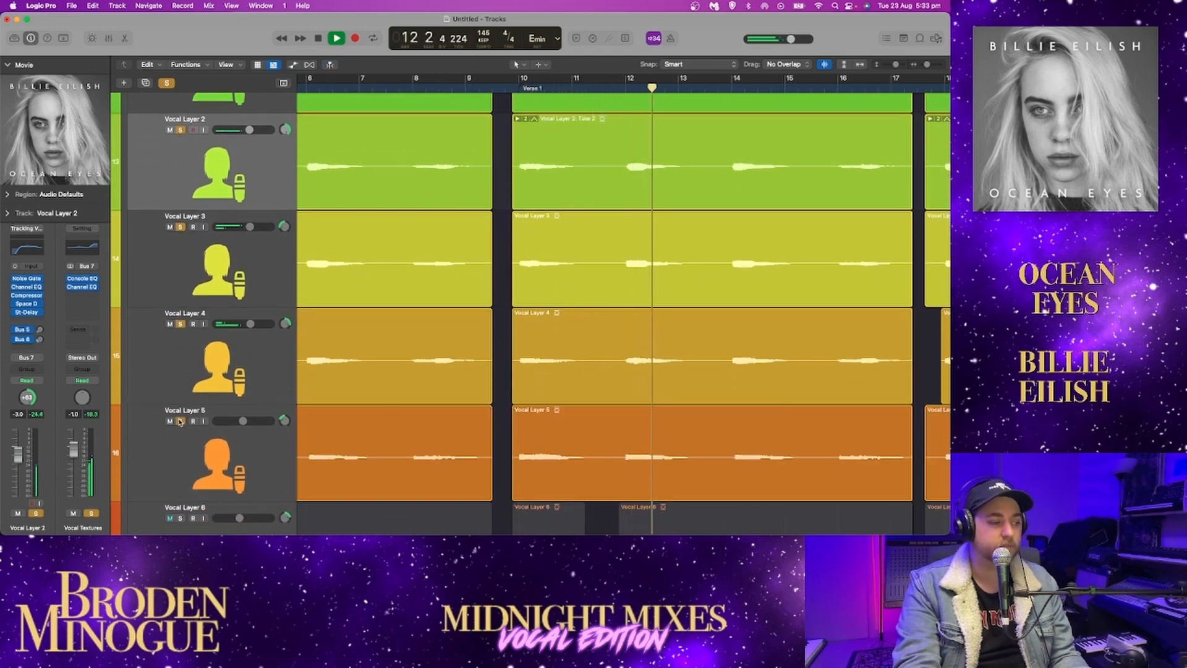
left_click(181, 420)
scroll(204, 402, "up", 3)
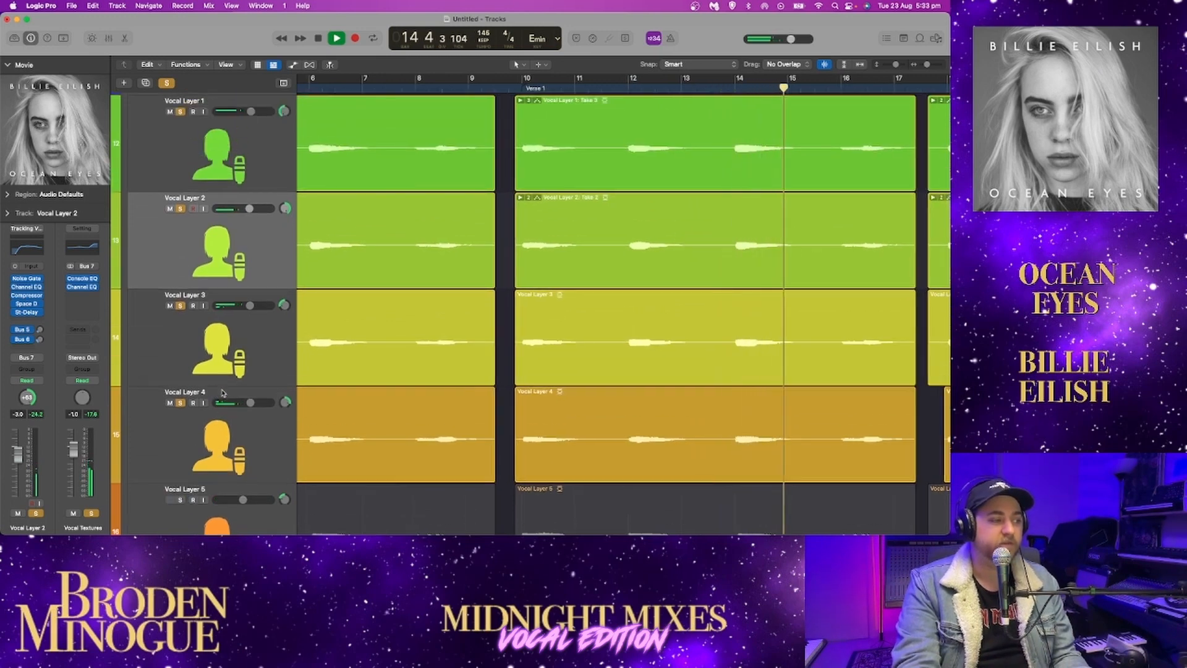
key("space")
Unsolo Vocal Layers 1 to 4, keeping the Vocal Textures stack soloed
scroll(222, 392, "up", 3)
scroll(224, 389, "down", 2)
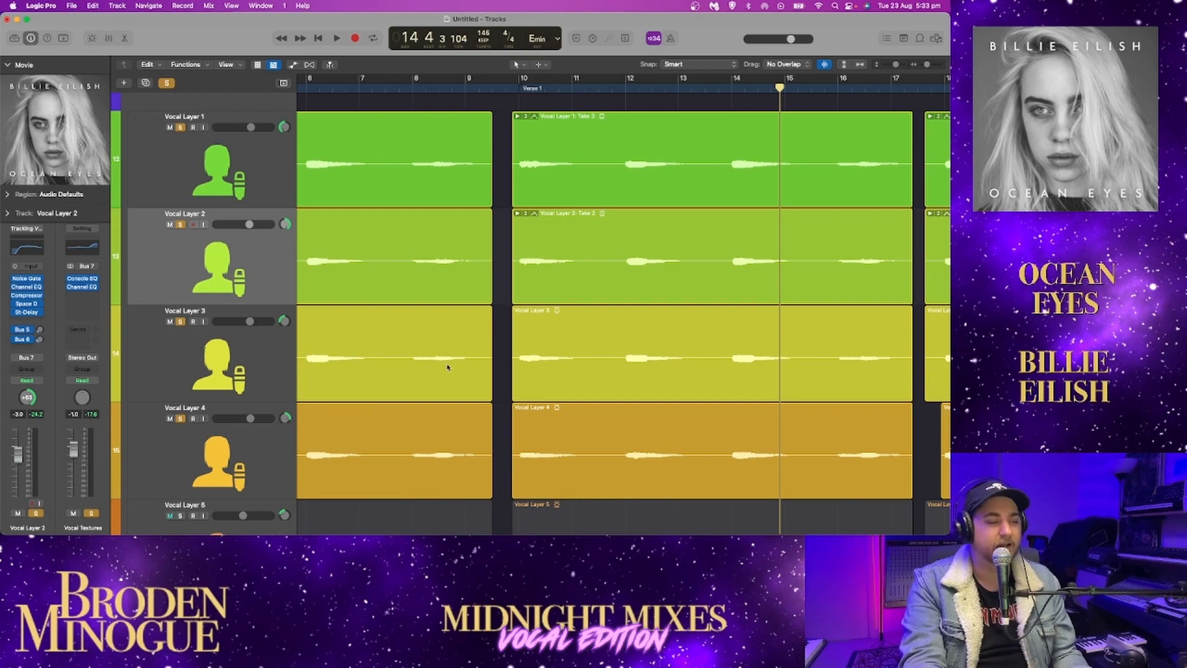
scroll(448, 367, "down", 5)
scroll(379, 352, "up", 6)
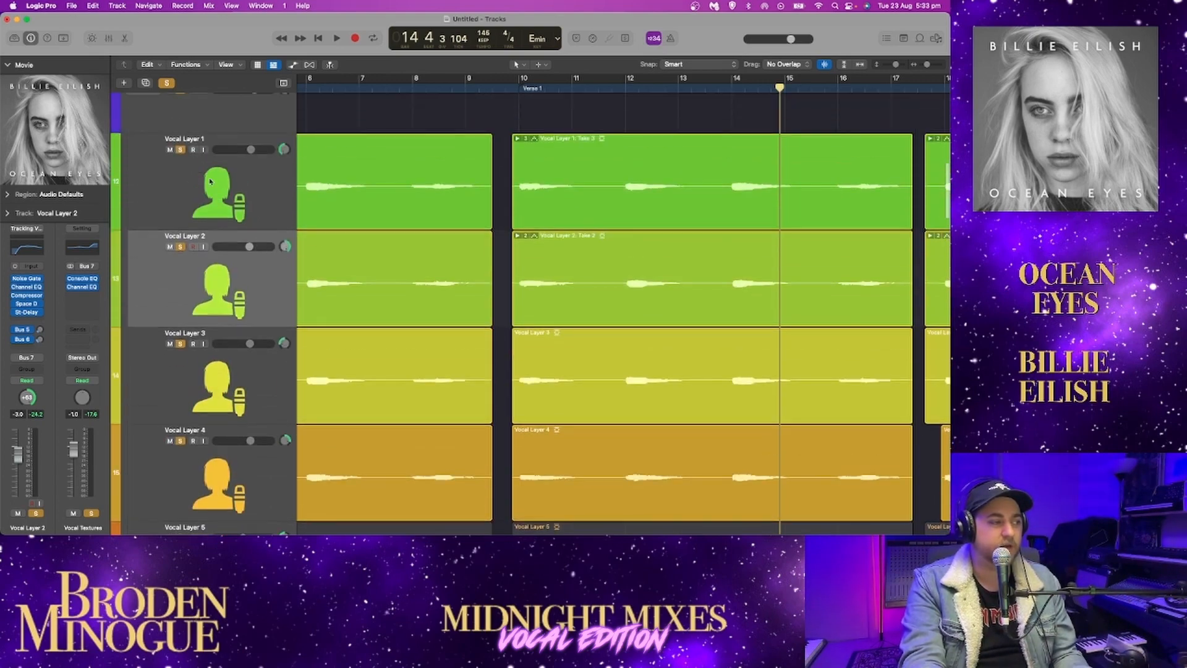
scroll(194, 429, "down", 8)
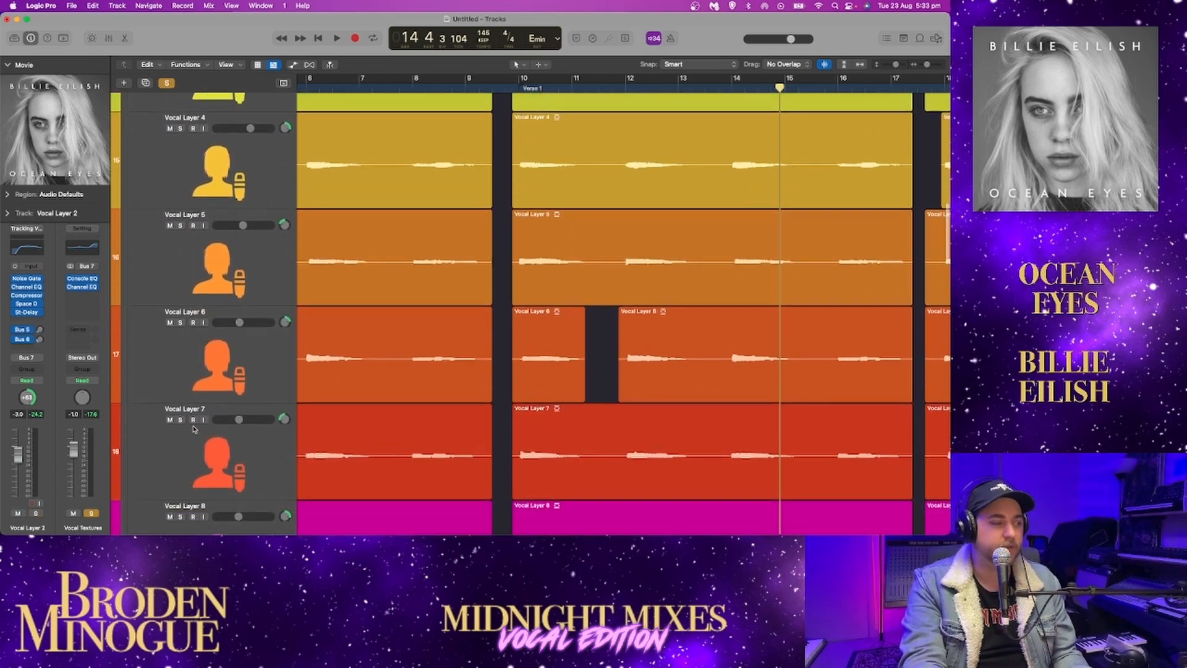
Solo Vocal Layer 5 and play it from just before Verse 1, adding Vocal Layers 6, 7 and 8 before stopping at bar 17
left_click(180, 225)
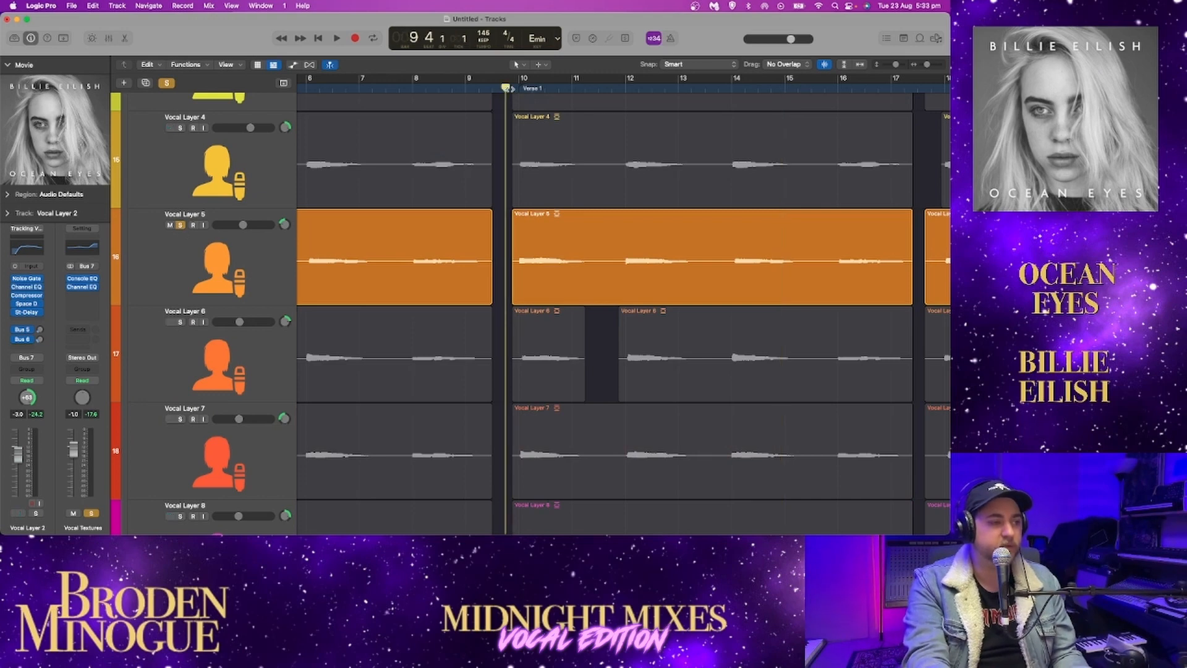
key("space")
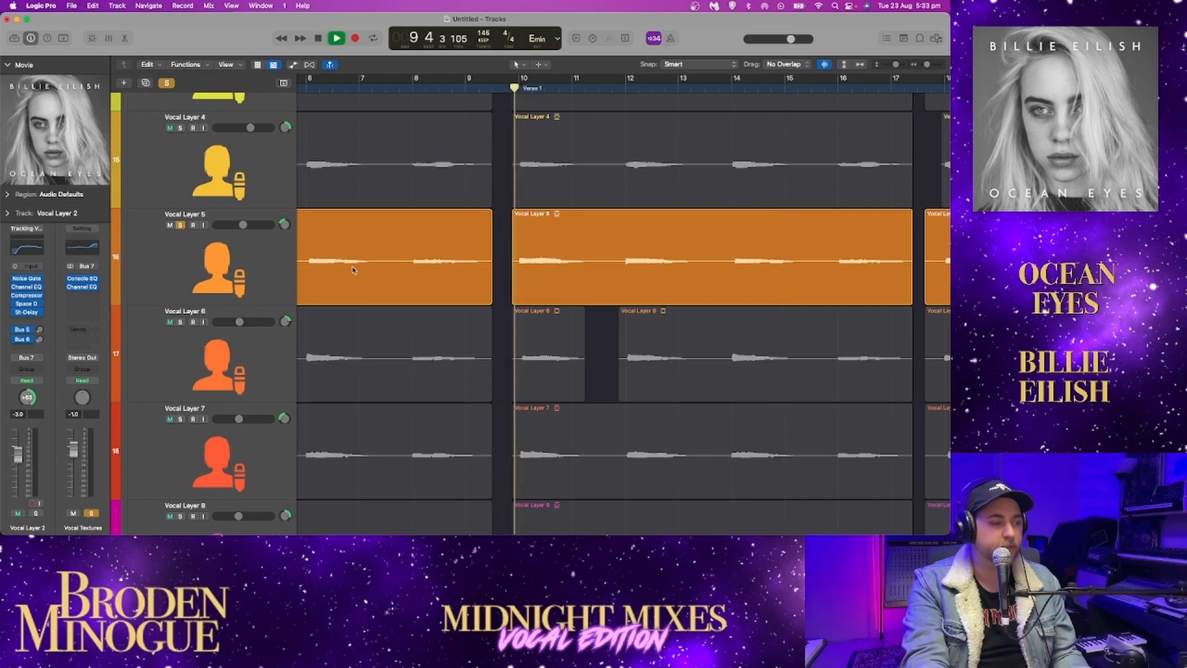
left_click(180, 322)
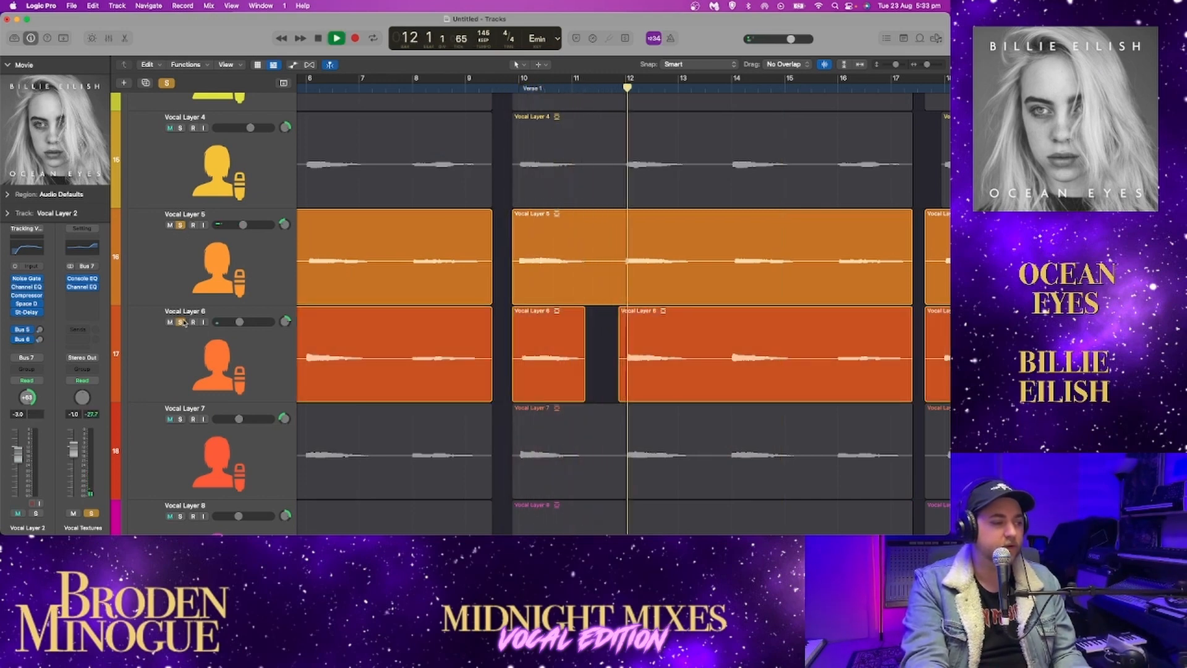
left_click(180, 419)
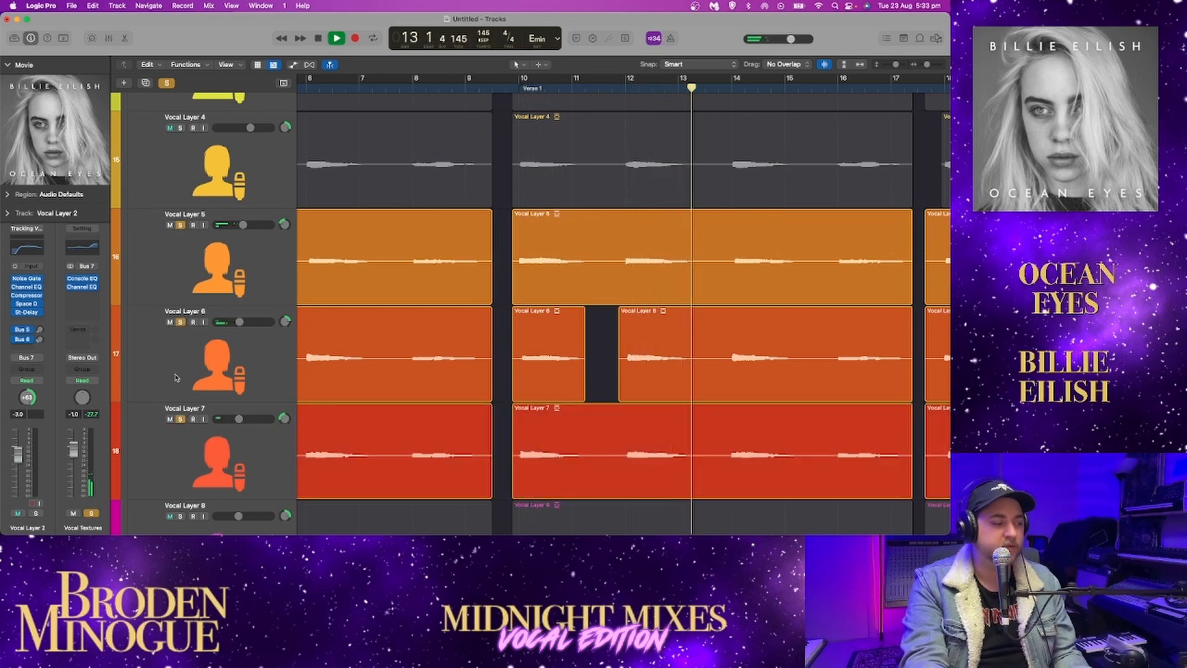
scroll(176, 378, "down", 3)
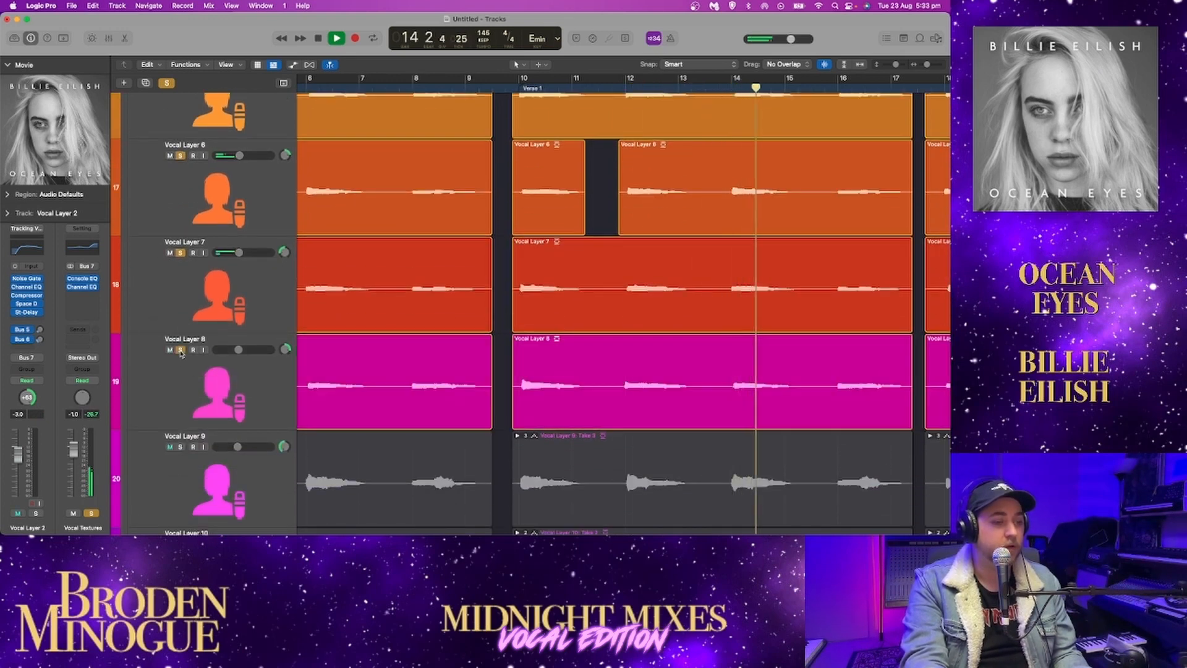
left_click(180, 350)
scroll(186, 355, "left", 1)
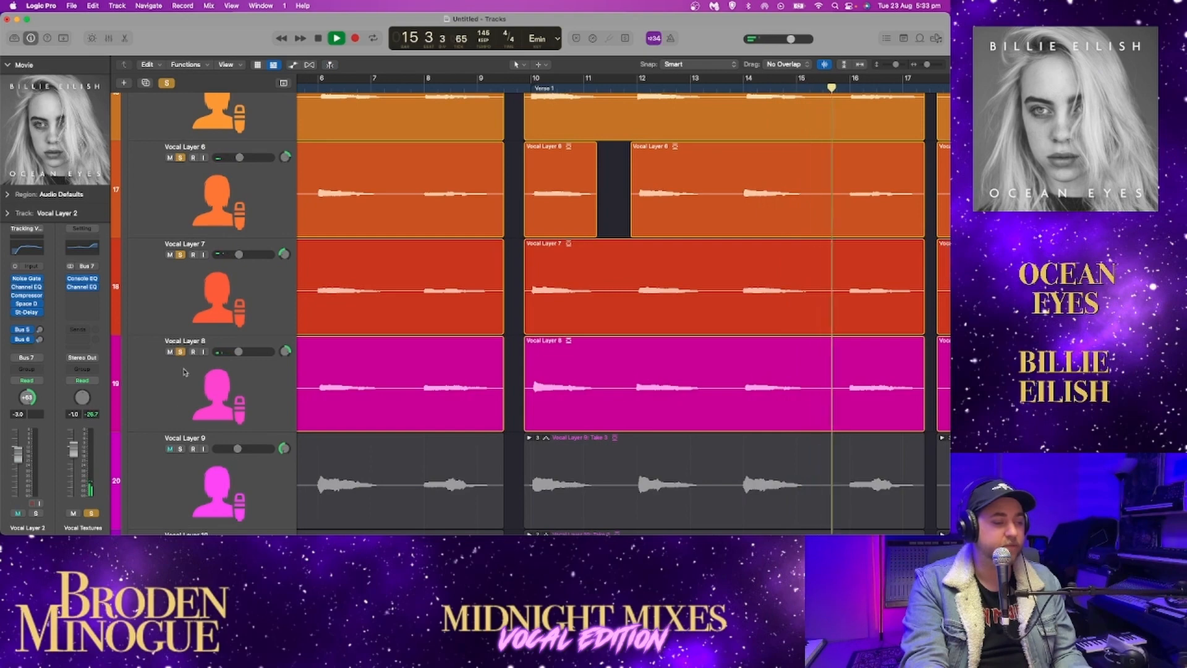
left_click(185, 450)
left_click(185, 449)
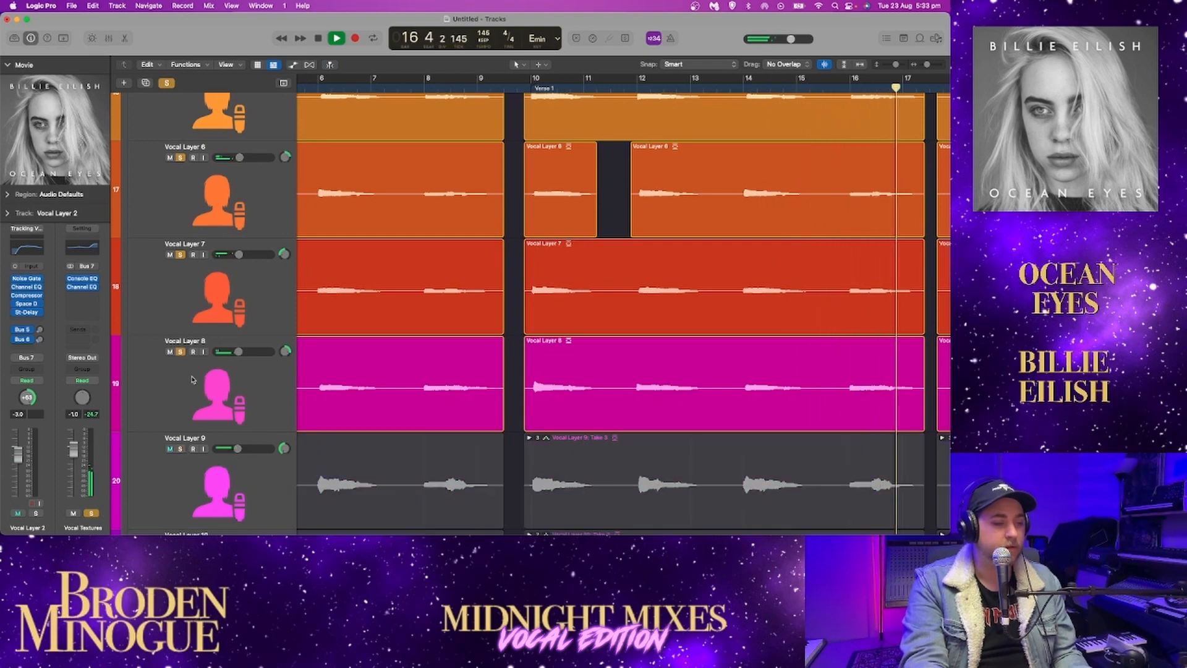
key("space")
Add Vocal Layers 1 to 4 to the soloed Layers 5 to 8 and play them together through Verse 1 to bar 17
scroll(192, 379, "up", 1)
scroll(191, 379, "up", 10)
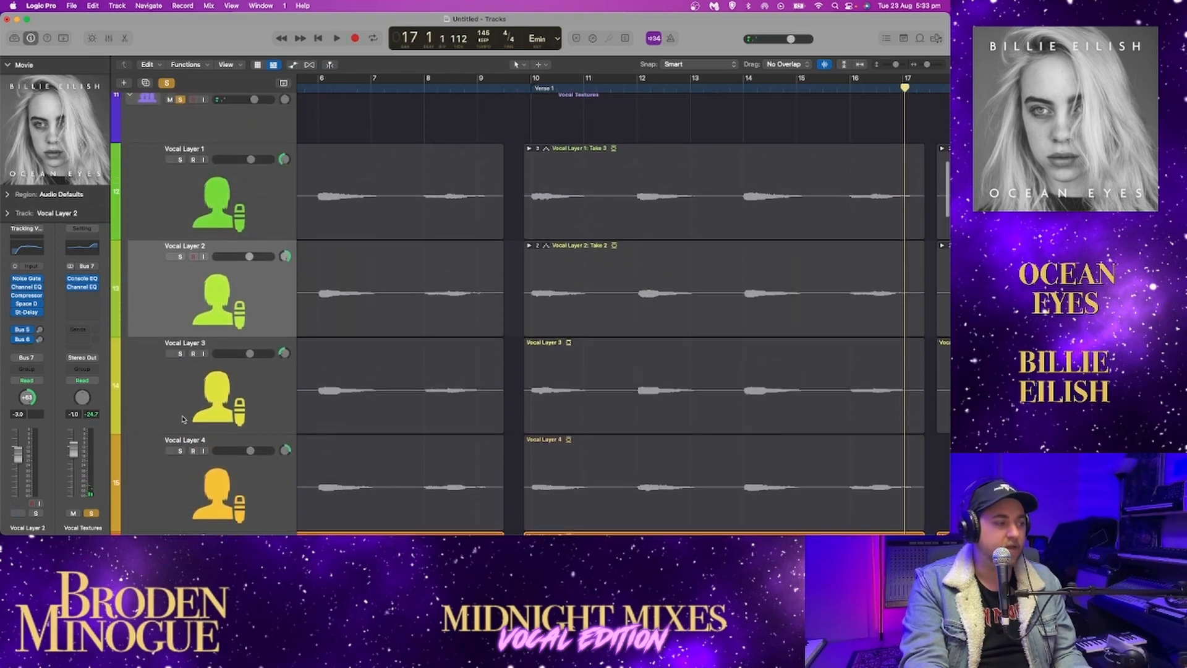
left_click_drag(180, 457, 180, 166)
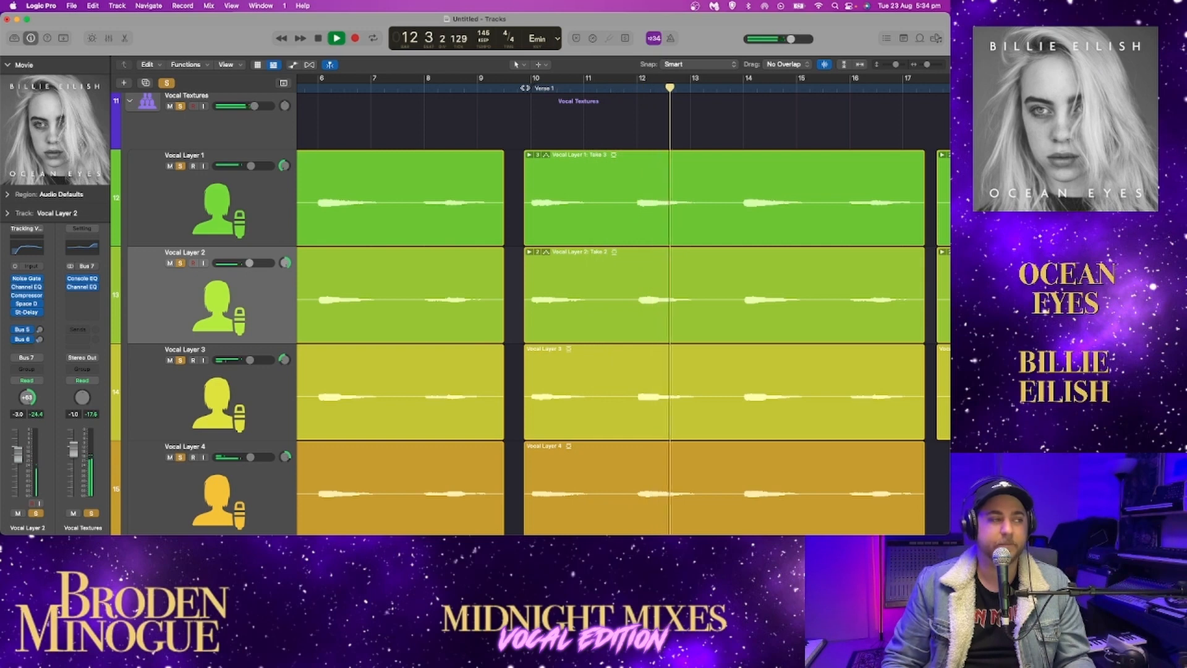
scroll(525, 88, "right", 5)
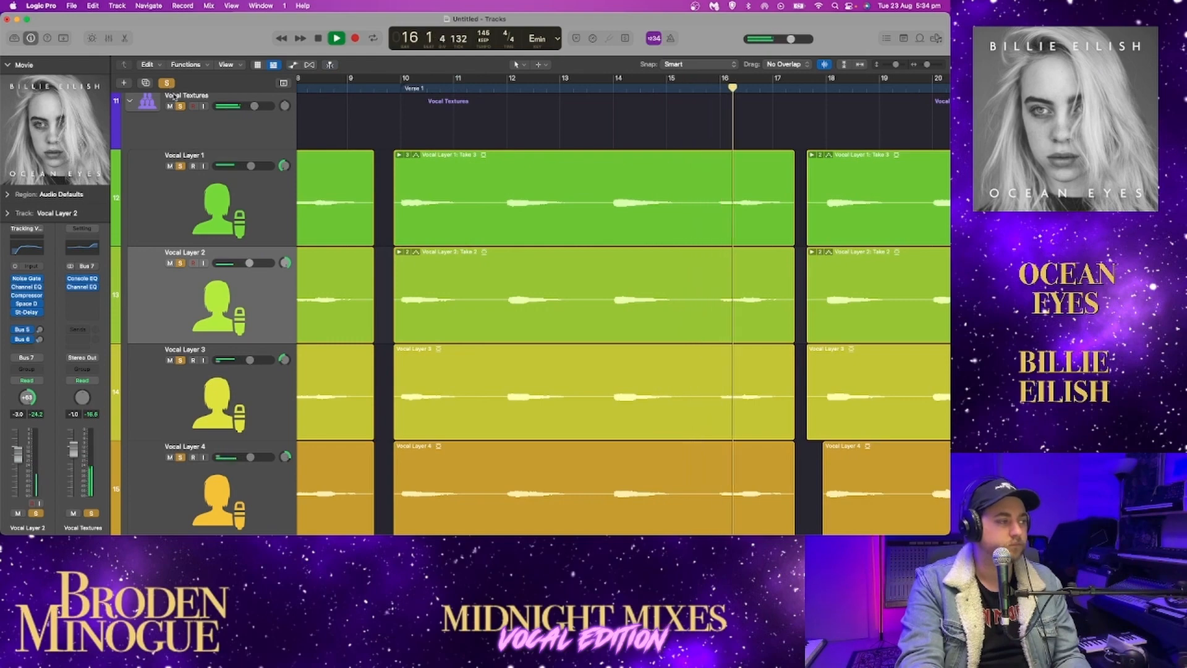
key("space")
Unsolo Vocal Layers 1 to 8 in the Vocal Textures stack
scroll(193, 173, "down", 1)
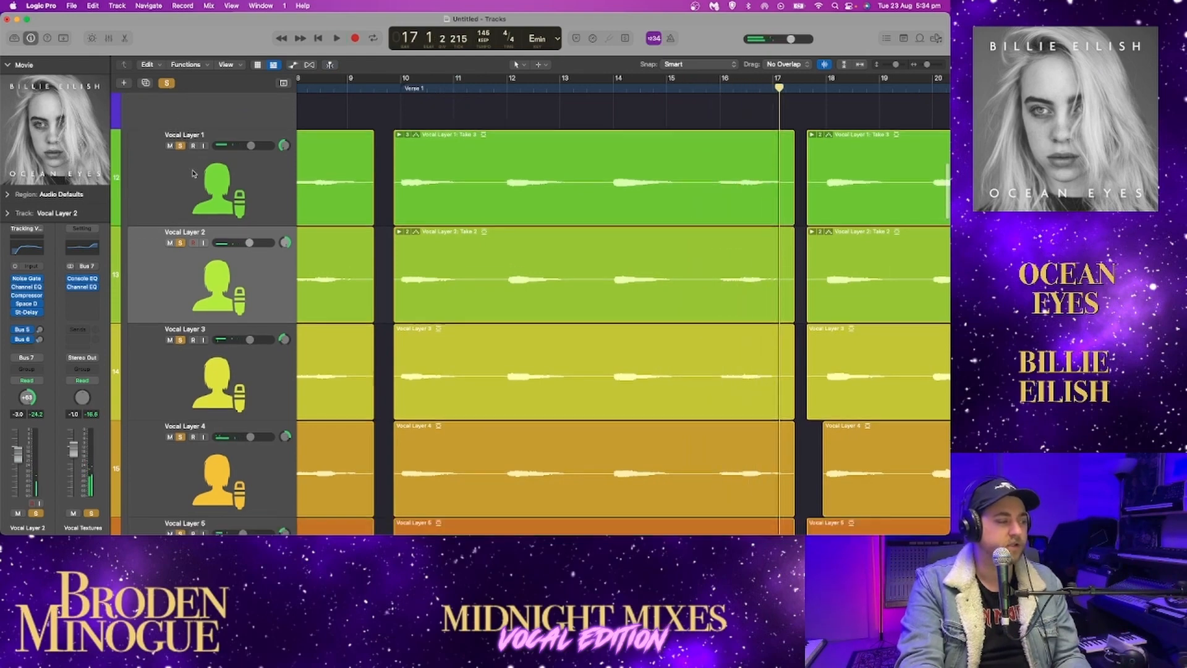
left_click_drag(182, 138, 183, 460)
scroll(183, 460, "down", 5)
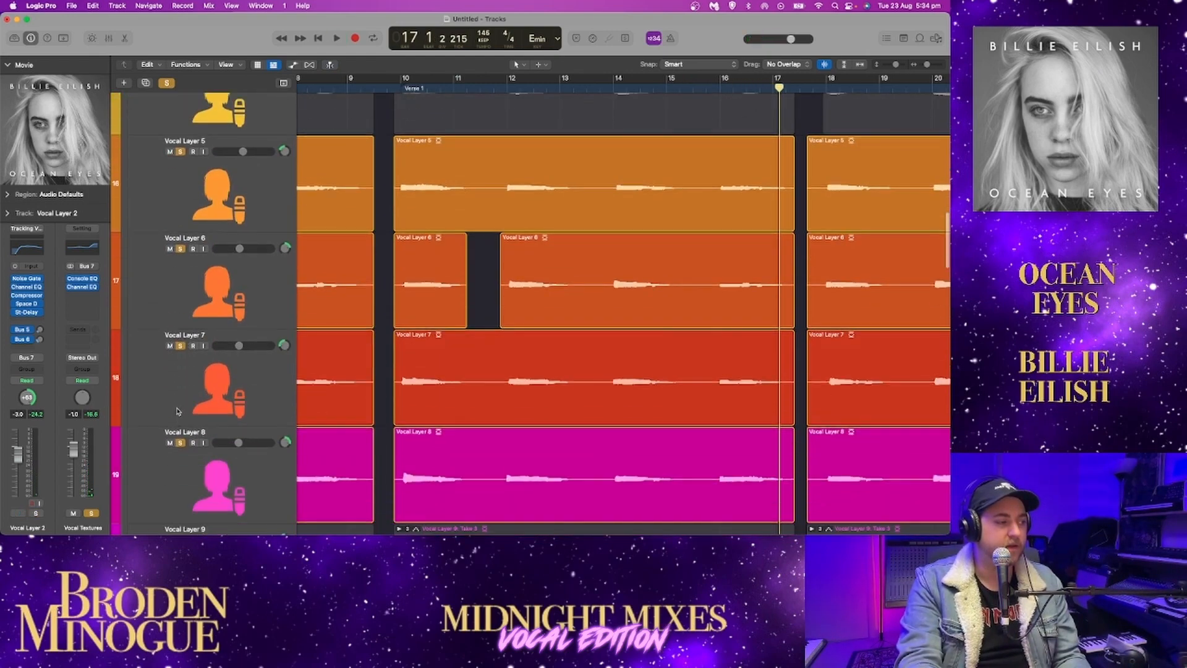
left_click_drag(181, 138, 188, 378)
left_click(180, 443)
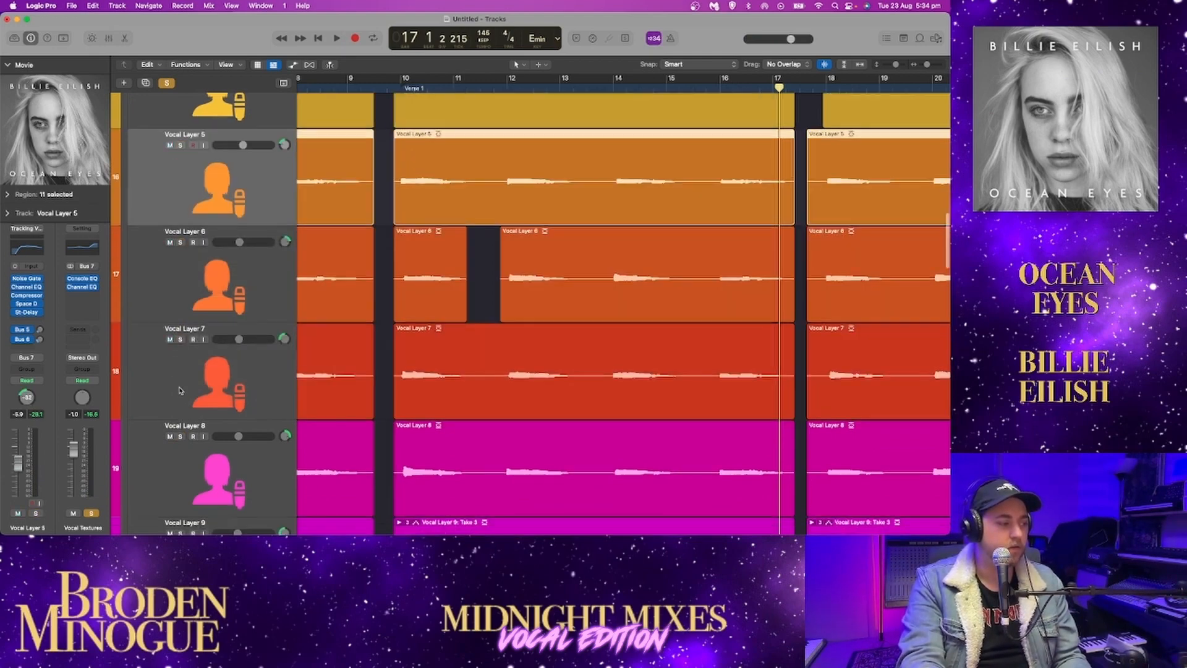
Solo Vocal Layer 9 and play it from the start of Verse 1, adding Vocal Layer 10 and briefly Vocal Layer 11 before stopping
scroll(178, 284, "down", 4)
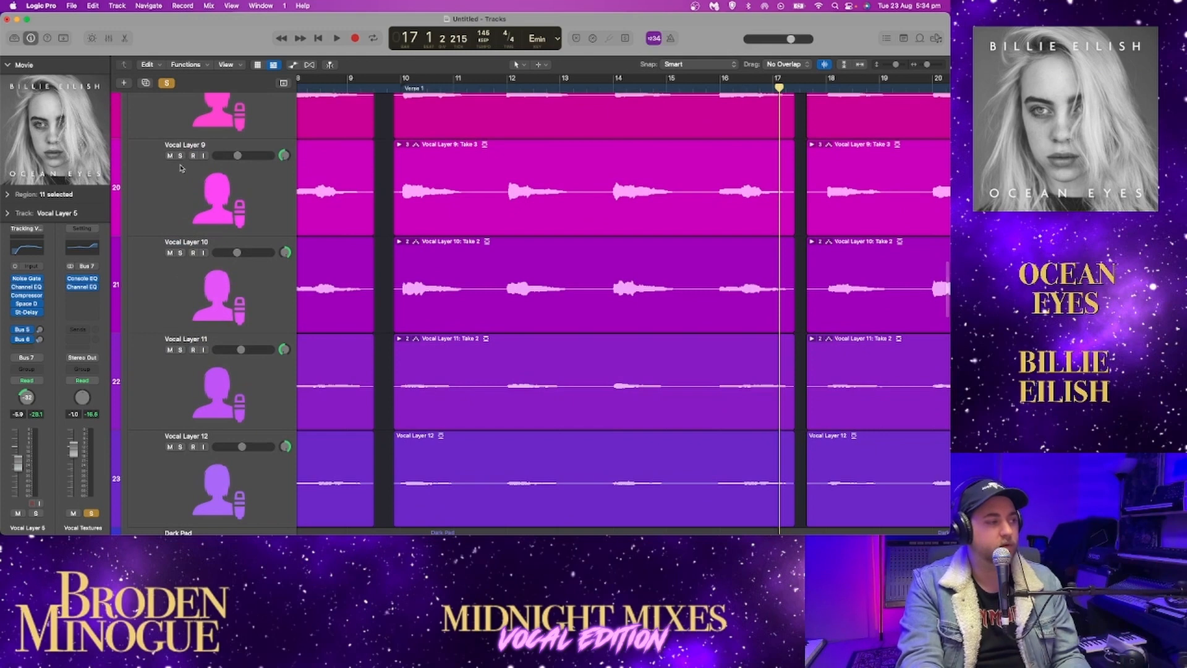
left_click(180, 155)
left_click(397, 111)
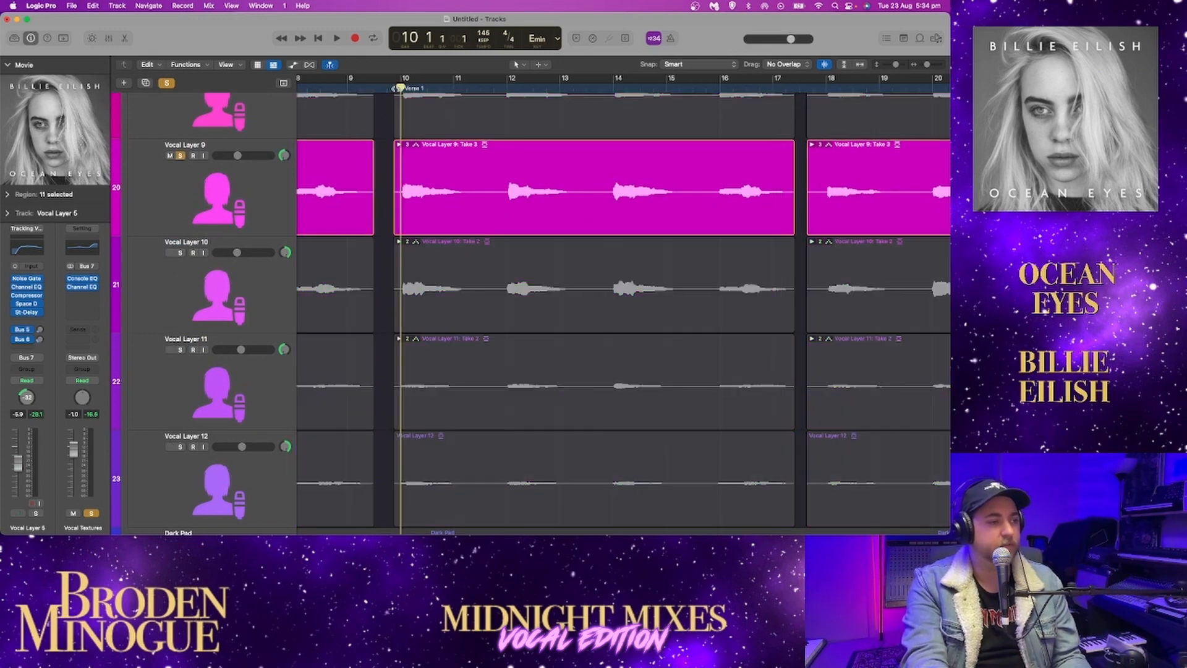
key("space")
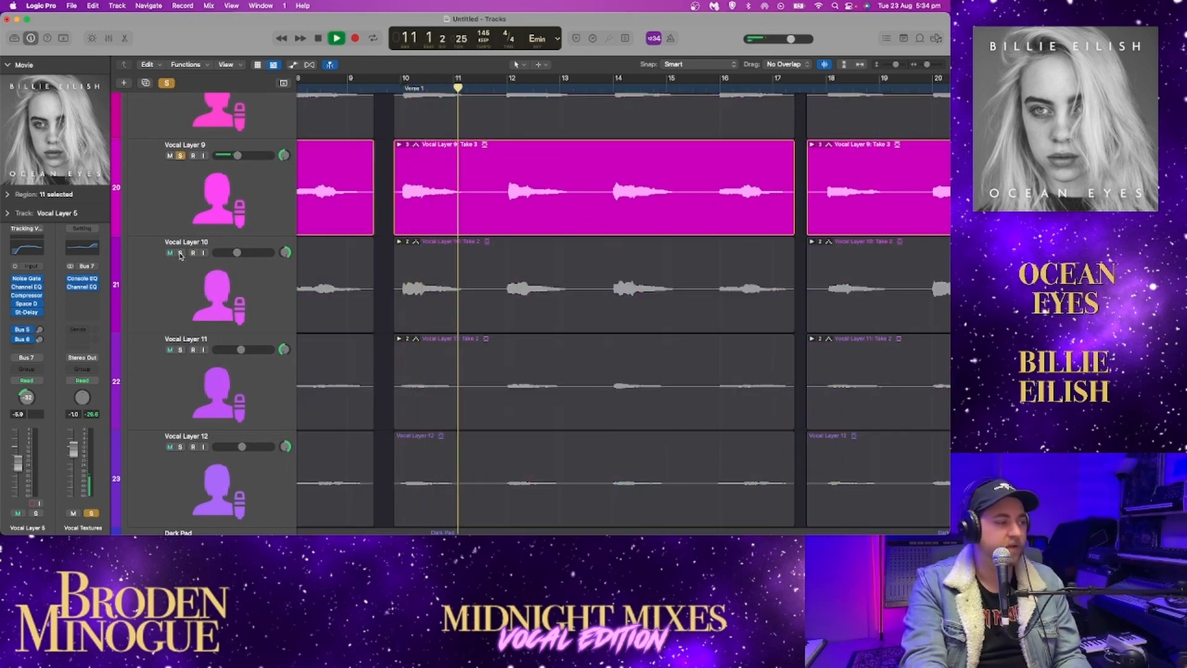
left_click(180, 253)
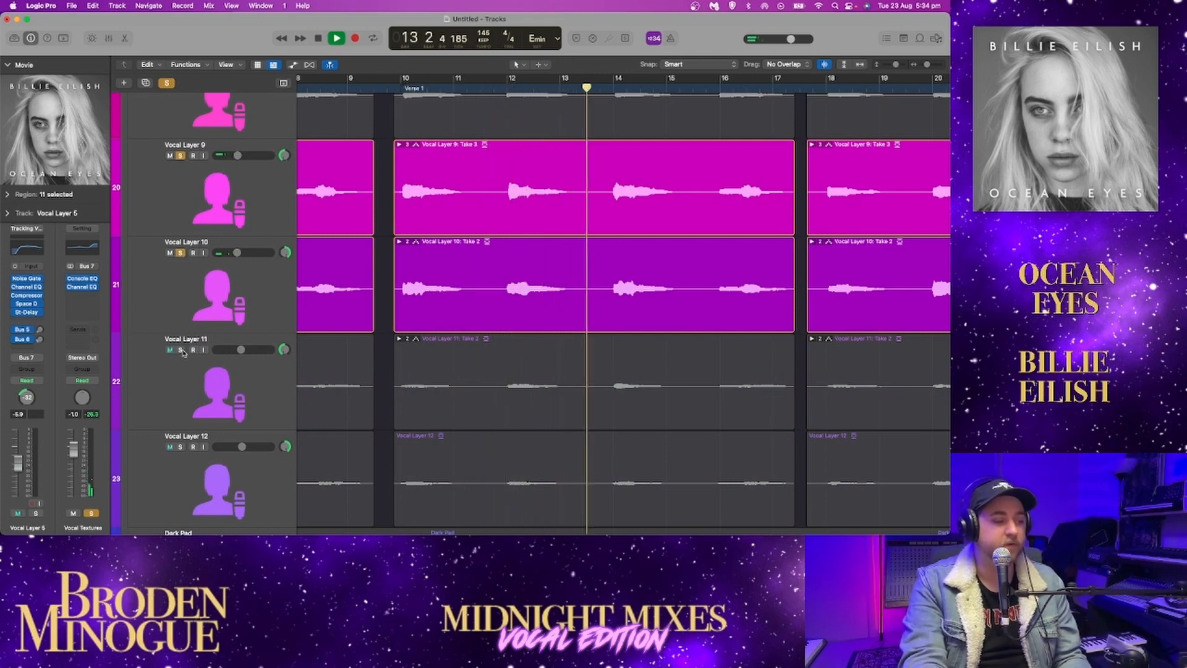
left_click(180, 350)
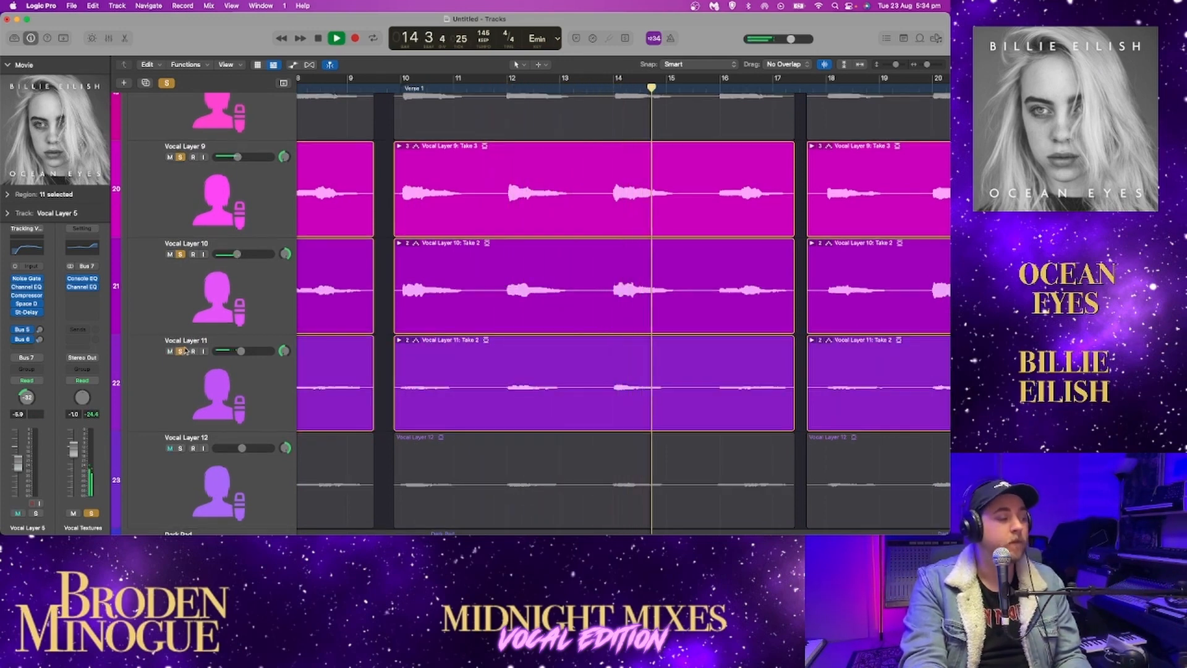
left_click(181, 351)
key("space")
Replay Vocal Layers 9 and 10 together from the start of Verse 1, stop at bar 11 and unsolo both
left_click(395, 89)
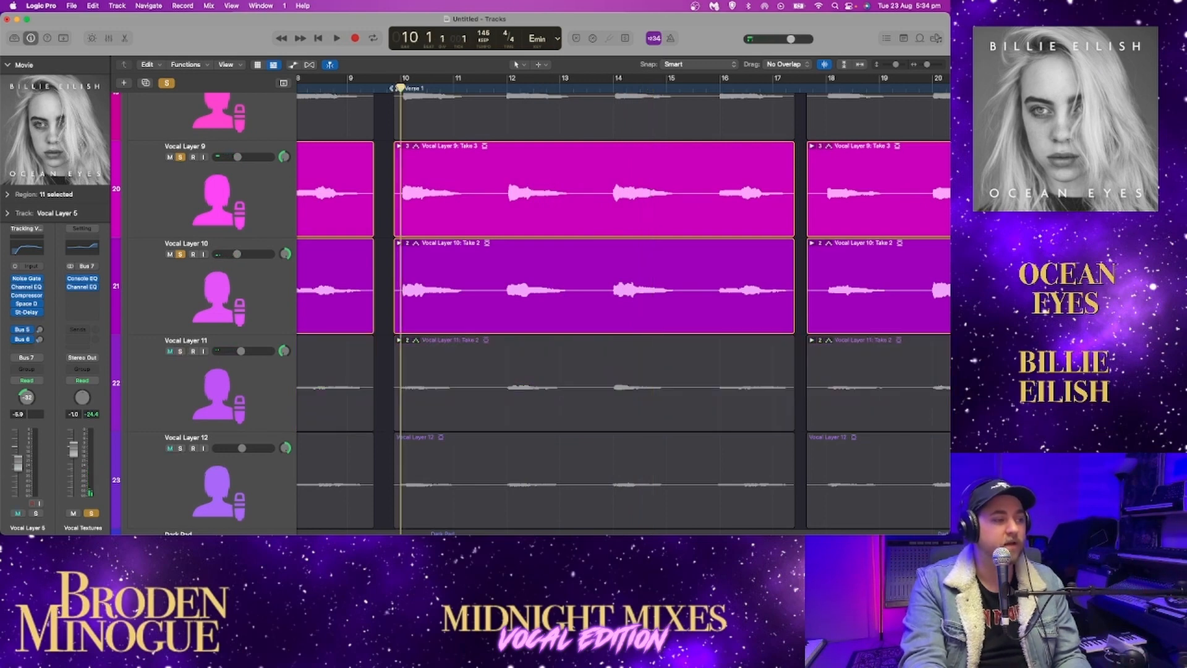
left_click(391, 88)
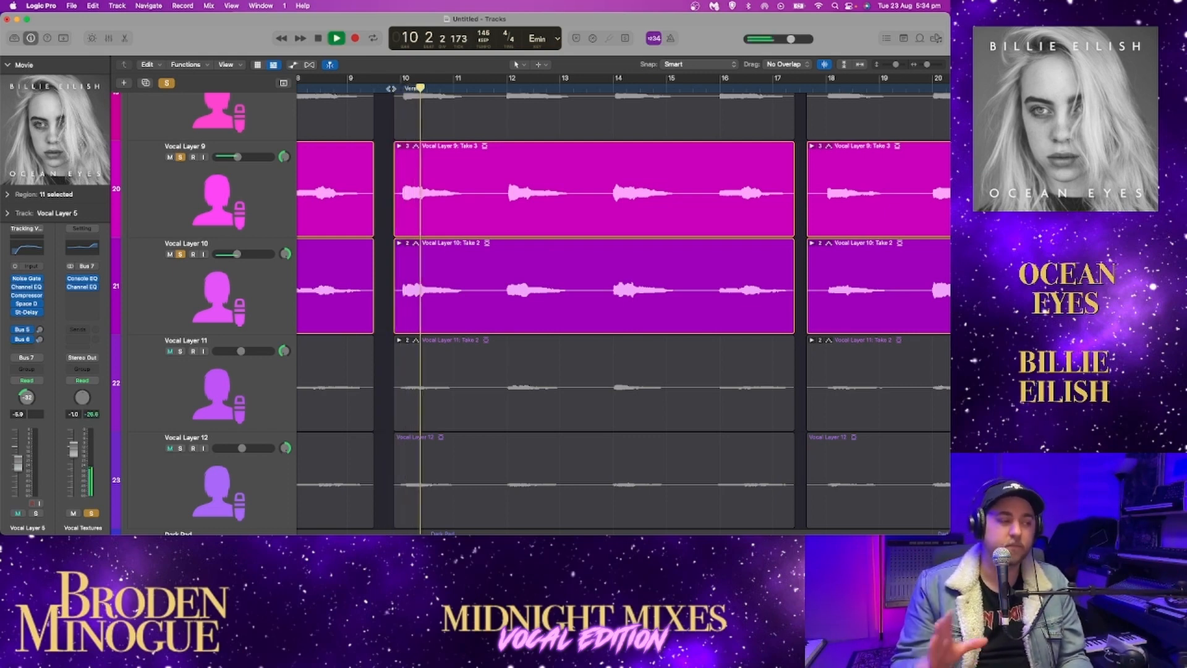
key("space")
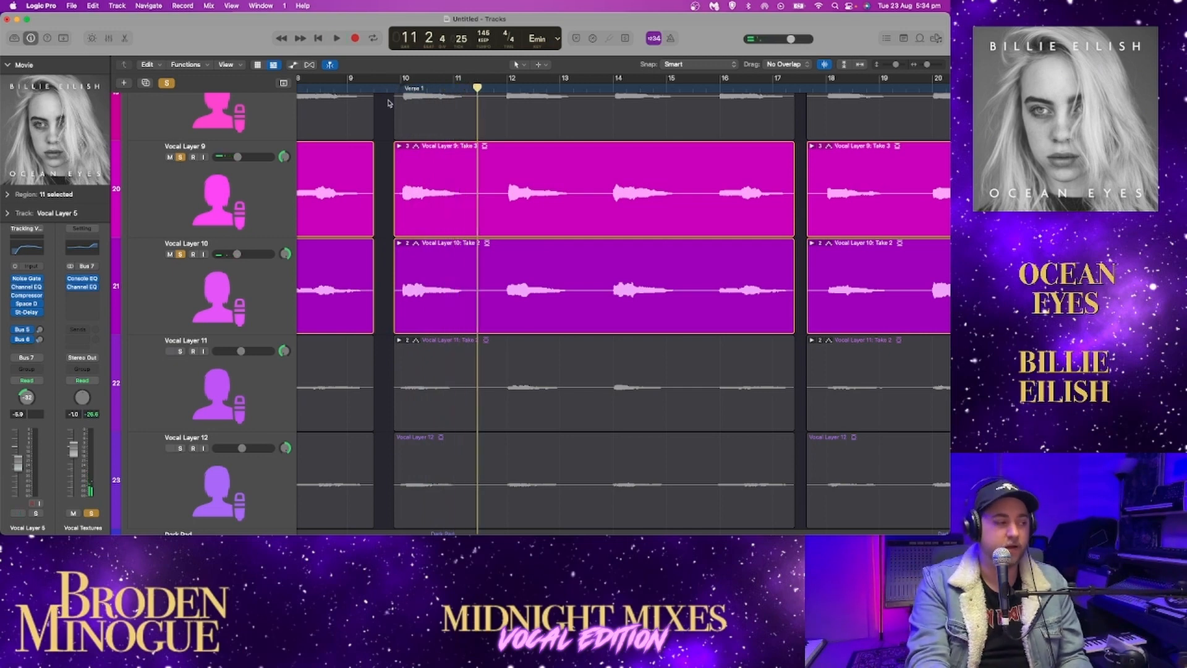
left_click(180, 157)
left_click(180, 254)
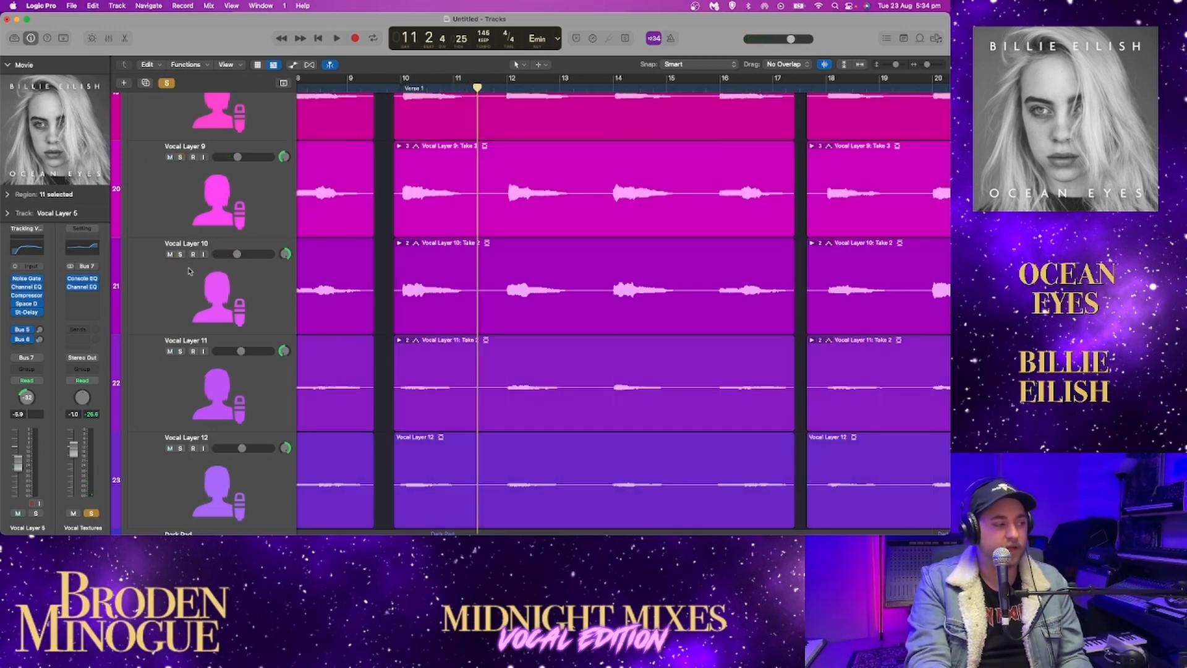
Solo Vocal Layer 11 and play it from the start of Verse 1, adding Vocal Layer 12 before stopping at bar 13
left_click(180, 352)
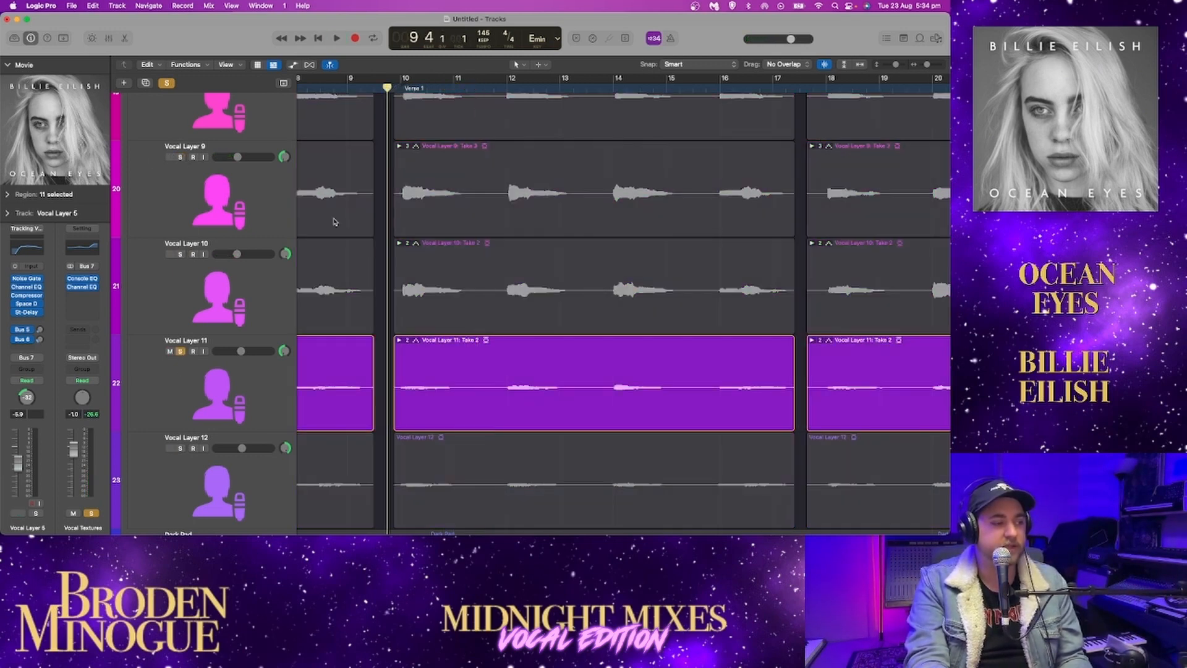
left_click(180, 448)
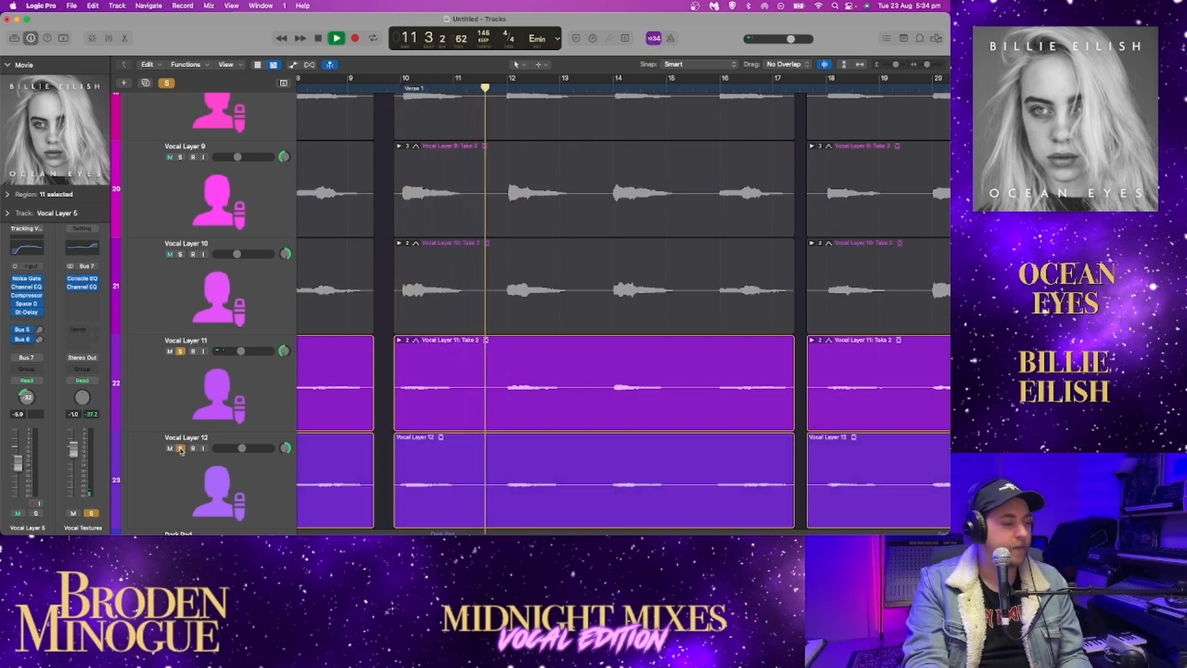
scroll(265, 394, "down", 3)
scroll(264, 394, "up", 3)
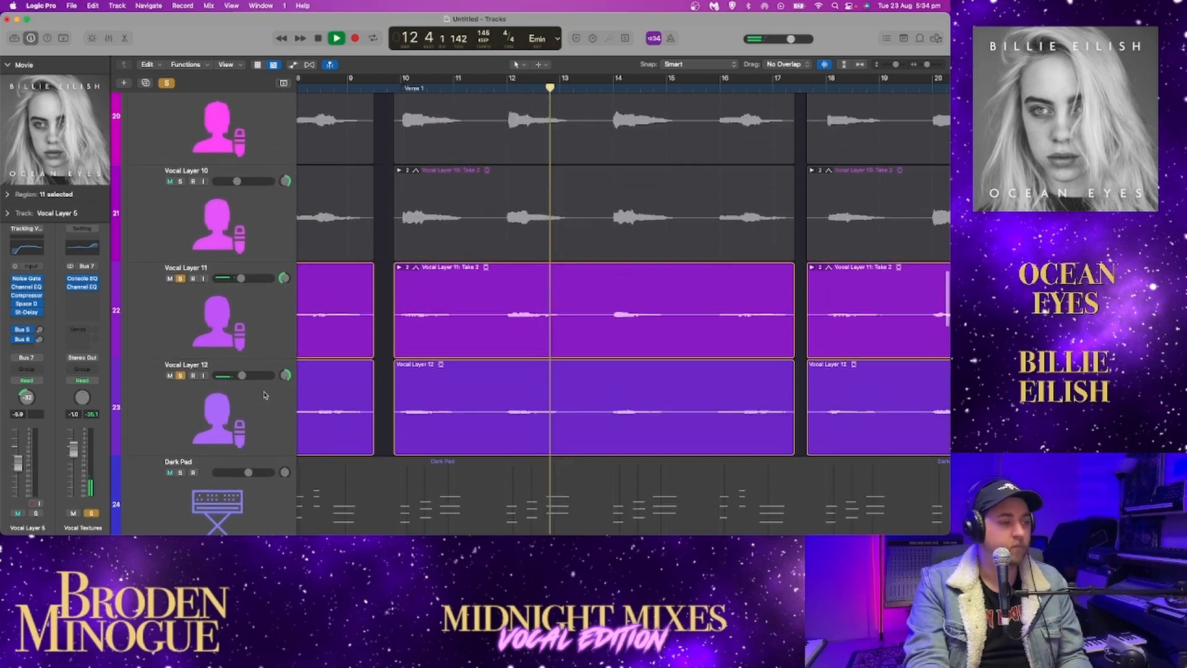
key("space")
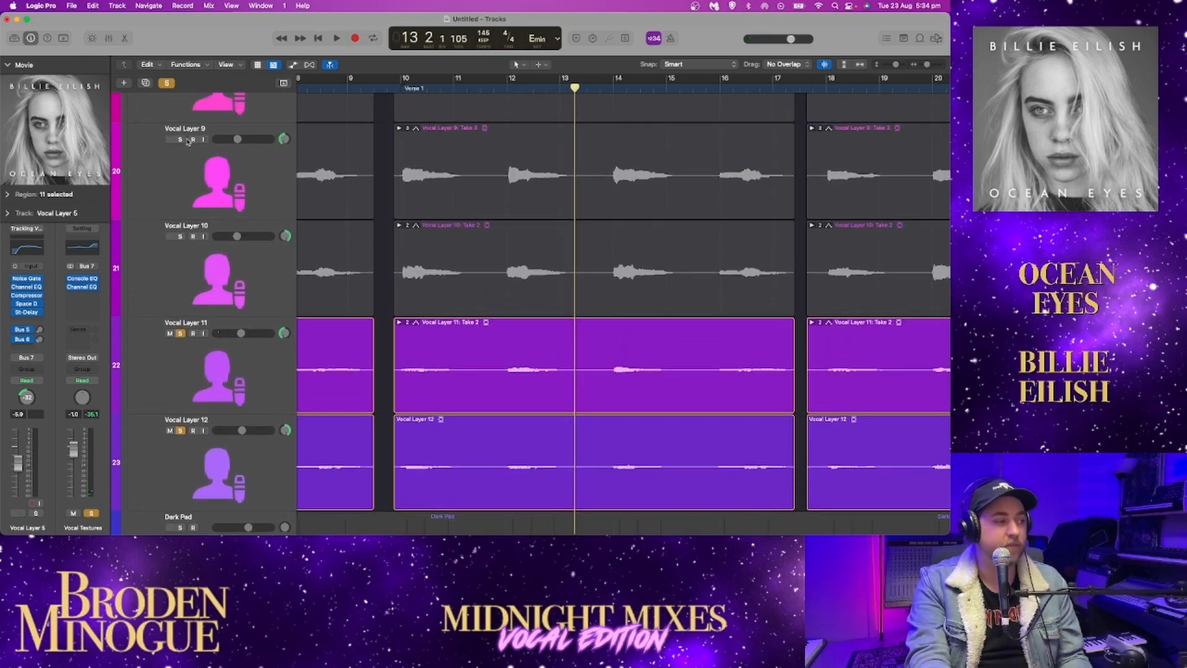
Add Vocal Layers 9 and 10 to the soloed Layers 11 and 12, play from bar 13, and replay from just before bar 16
left_click(181, 140)
left_click(180, 236)
key("space")
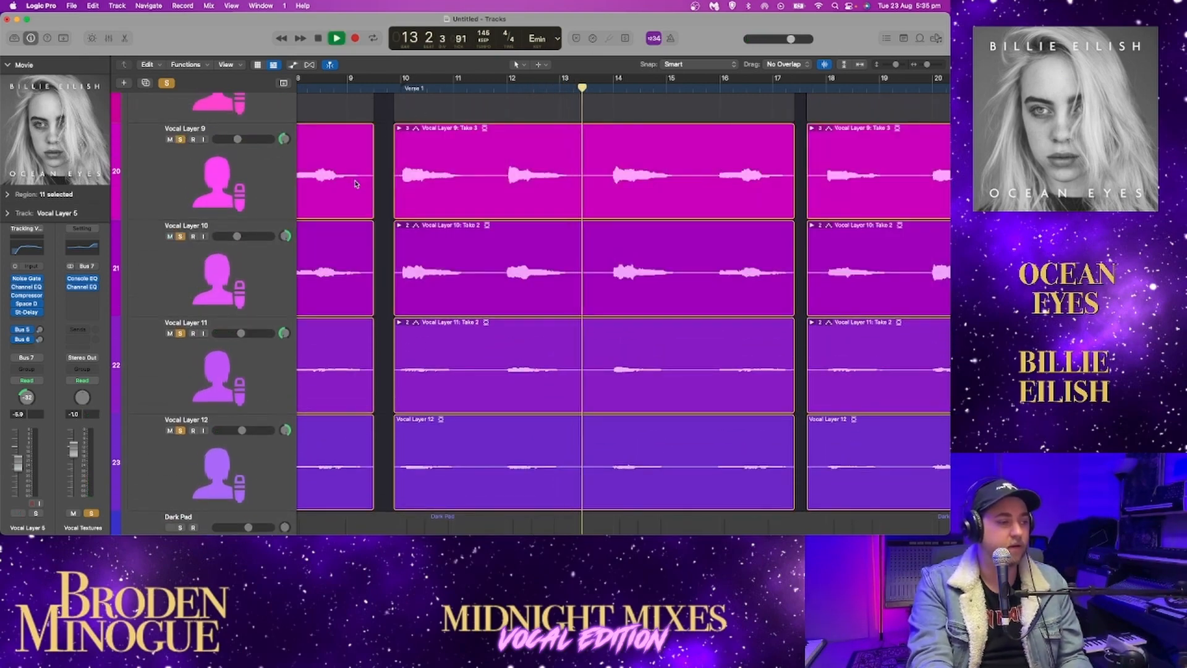
scroll(190, 272, "up", 5)
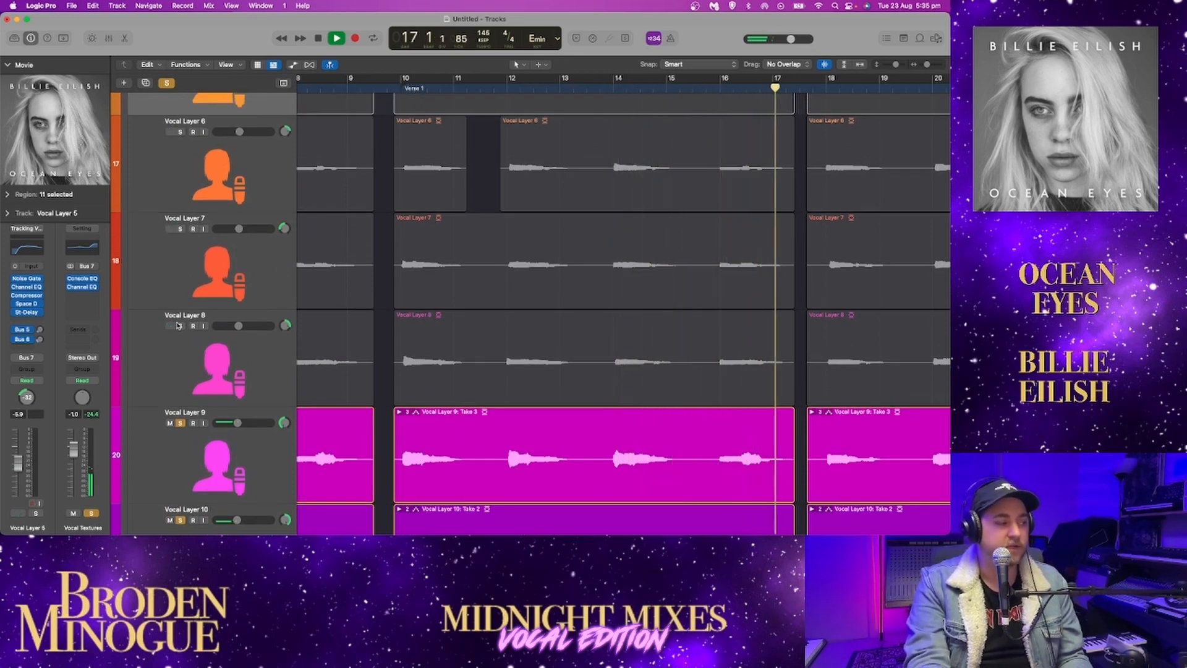
left_click(713, 85)
key("space")
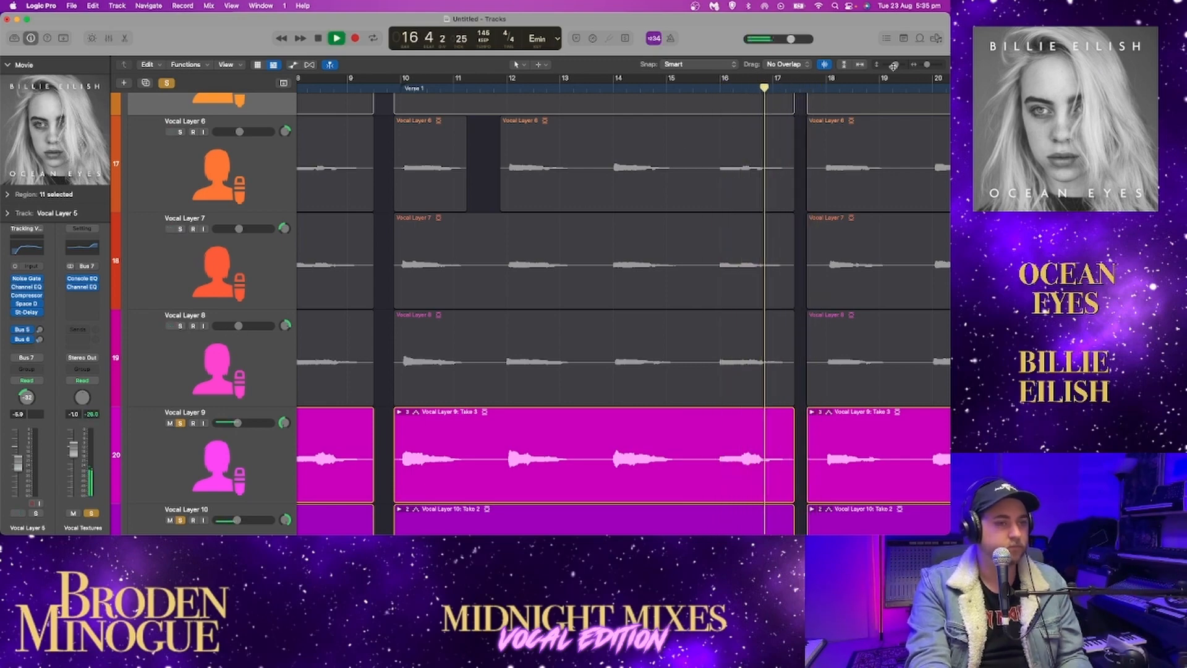
Reduce the track height and add Vocal Layers 8, 7, 6 and 5 to the soloed layers during playback
left_click_drag(896, 65, 894, 65)
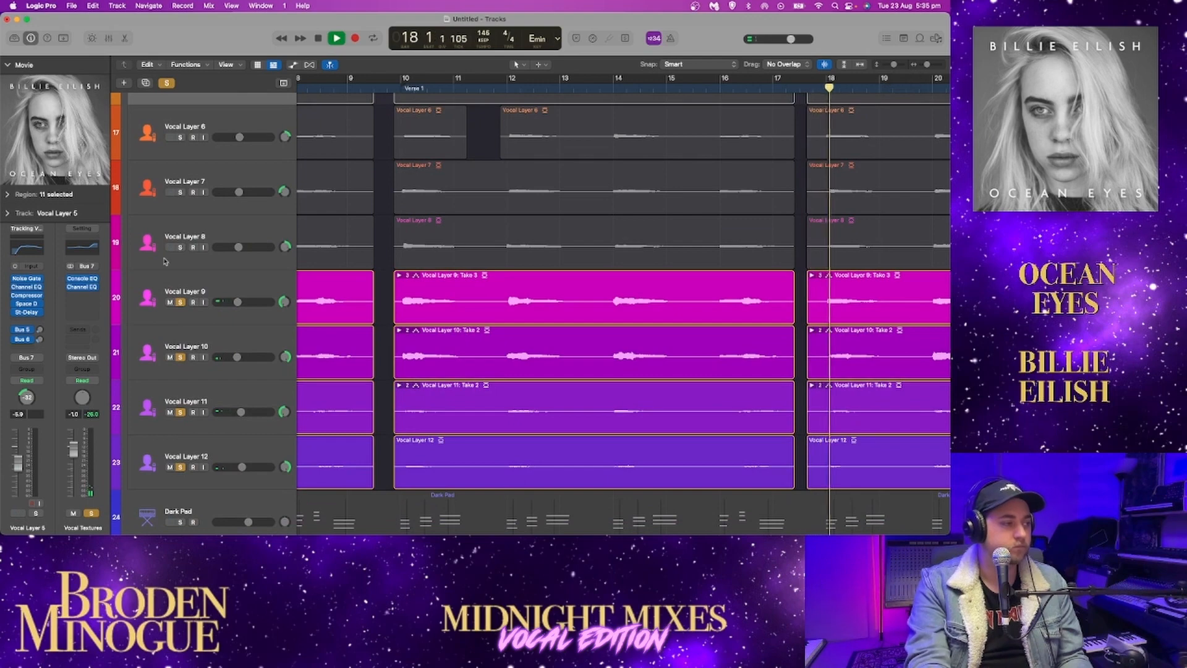
left_click_drag(180, 243, 179, 230)
left_click(180, 248)
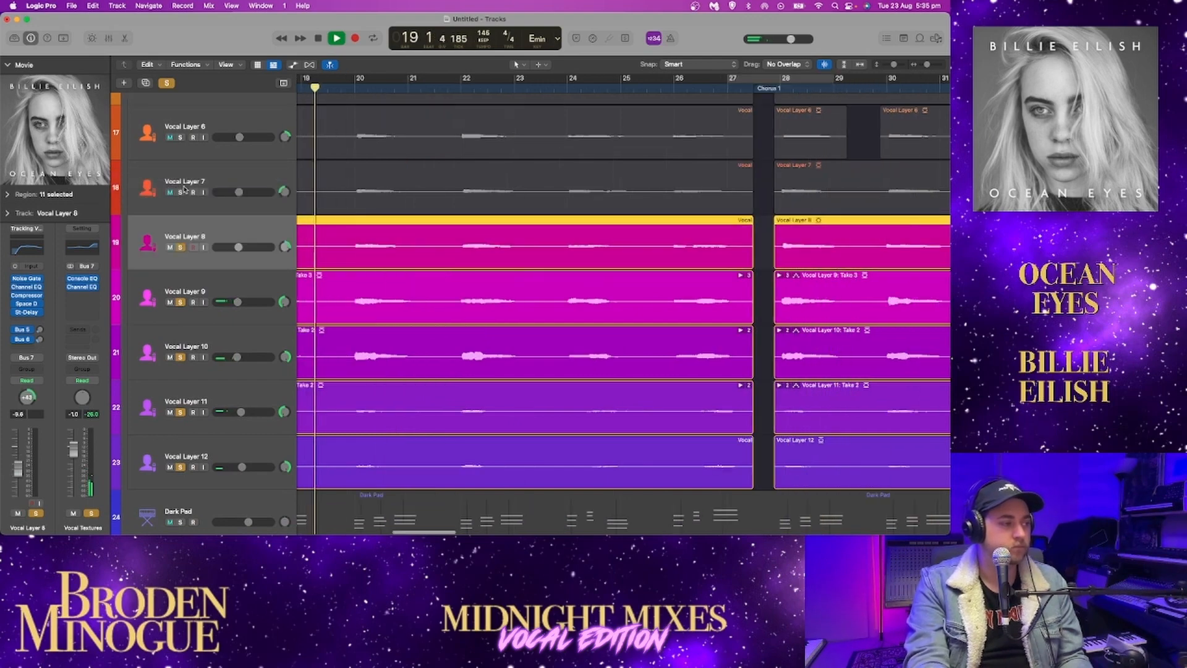
left_click(180, 192)
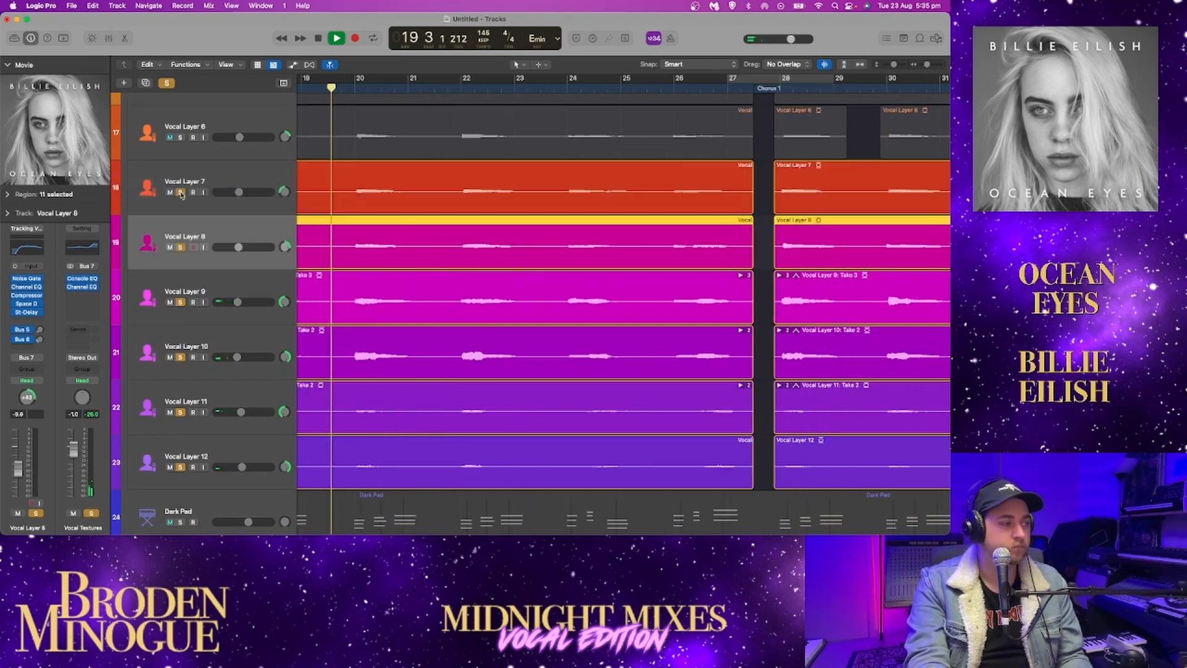
left_click(180, 137)
scroll(183, 155, "up", 2)
left_click(180, 165)
scroll(183, 171, "up", 2)
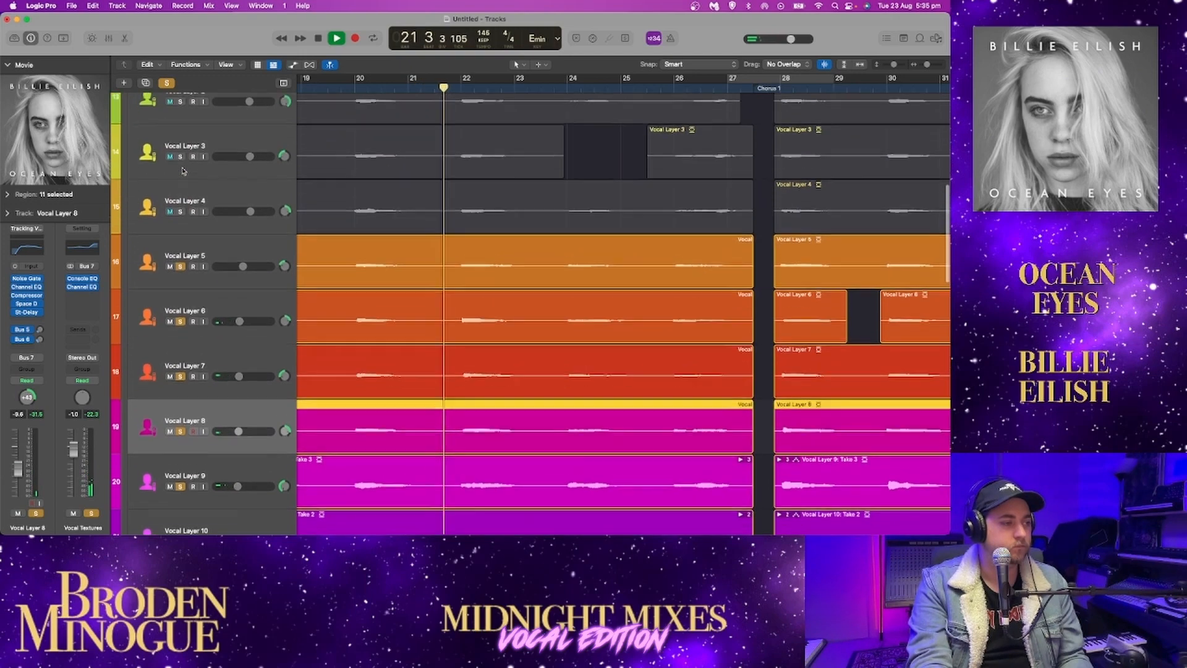
Add Vocal Layers 4, 3, 2 and 1 to the soloed layers while playback continues
scroll(183, 171, "up", 3)
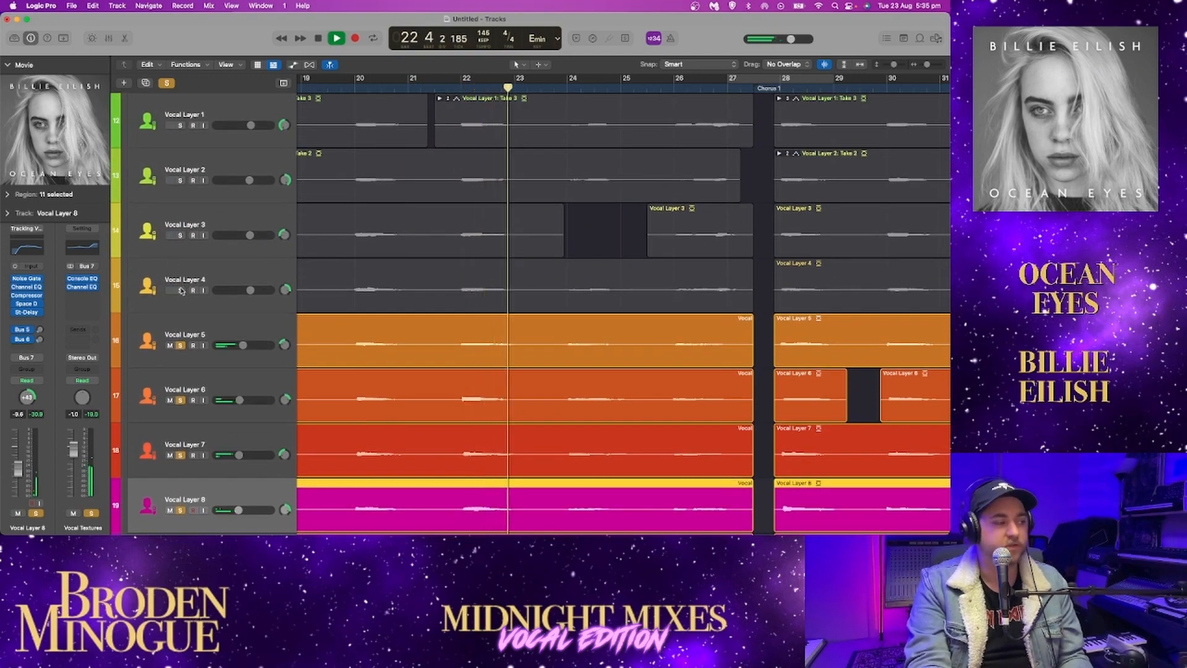
left_click(179, 290)
left_click(180, 235)
left_click(180, 180)
left_click(180, 125)
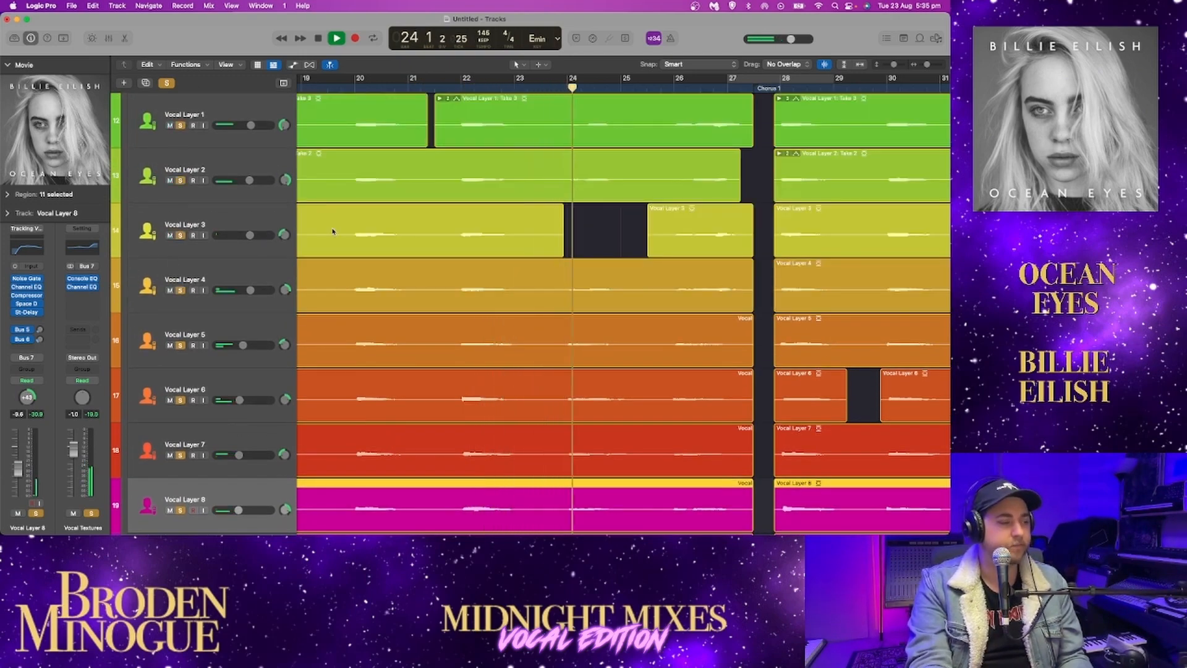
Listen to all twelve vocal layers playing together through Chorus 1
scroll(334, 231, "up", 1)
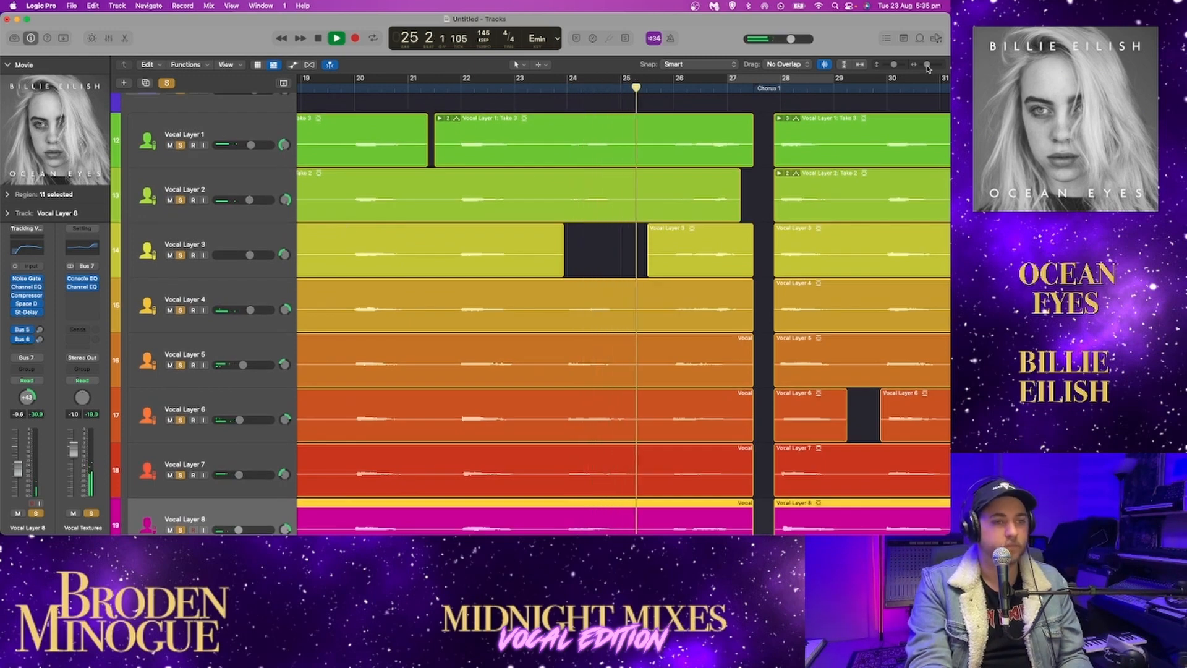
left_click_drag(928, 66, 926, 67)
scroll(830, 127, "right", 1)
scroll(830, 129, "right", 4)
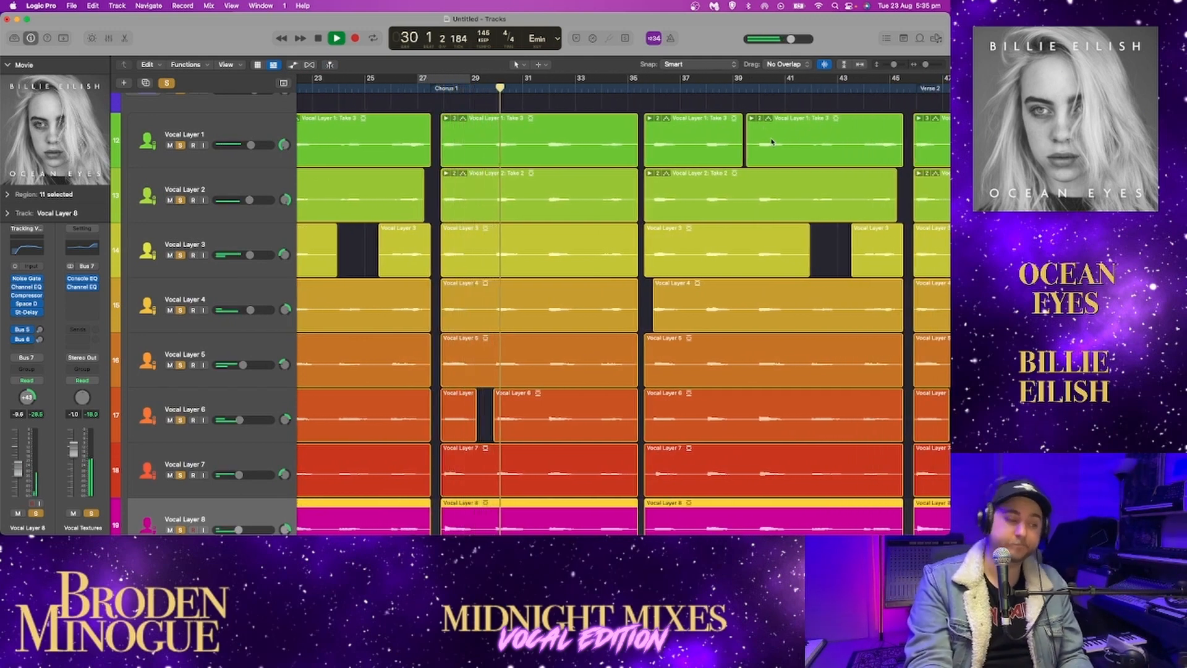
scroll(761, 146, "right", 3)
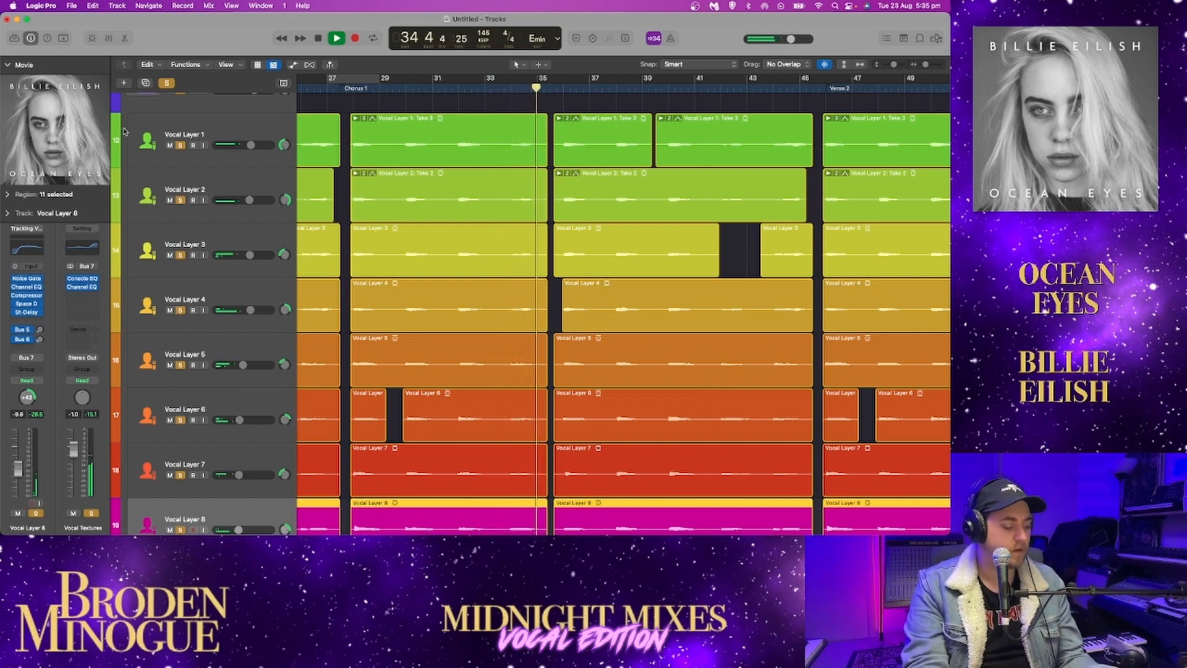
Open the mixer, stop playback, and inspect the Noise Gate and Channel EQ settings on Vocal Layer 8
key("2")
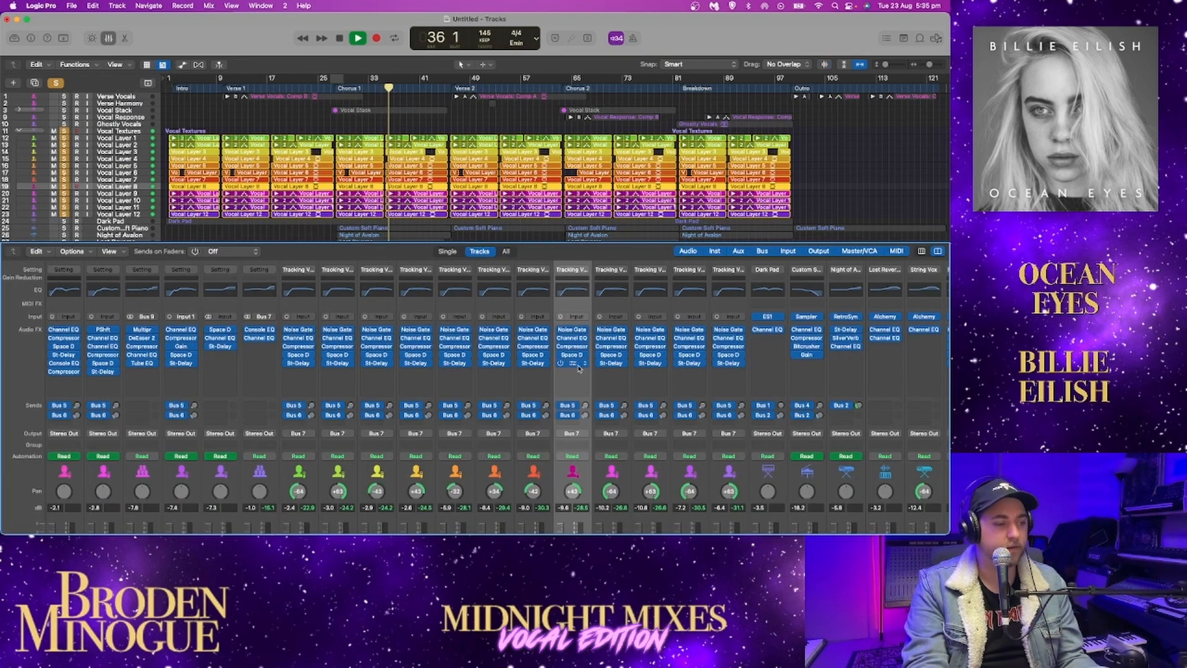
scroll(570, 388, "down", 3)
scroll(571, 388, "up", 2)
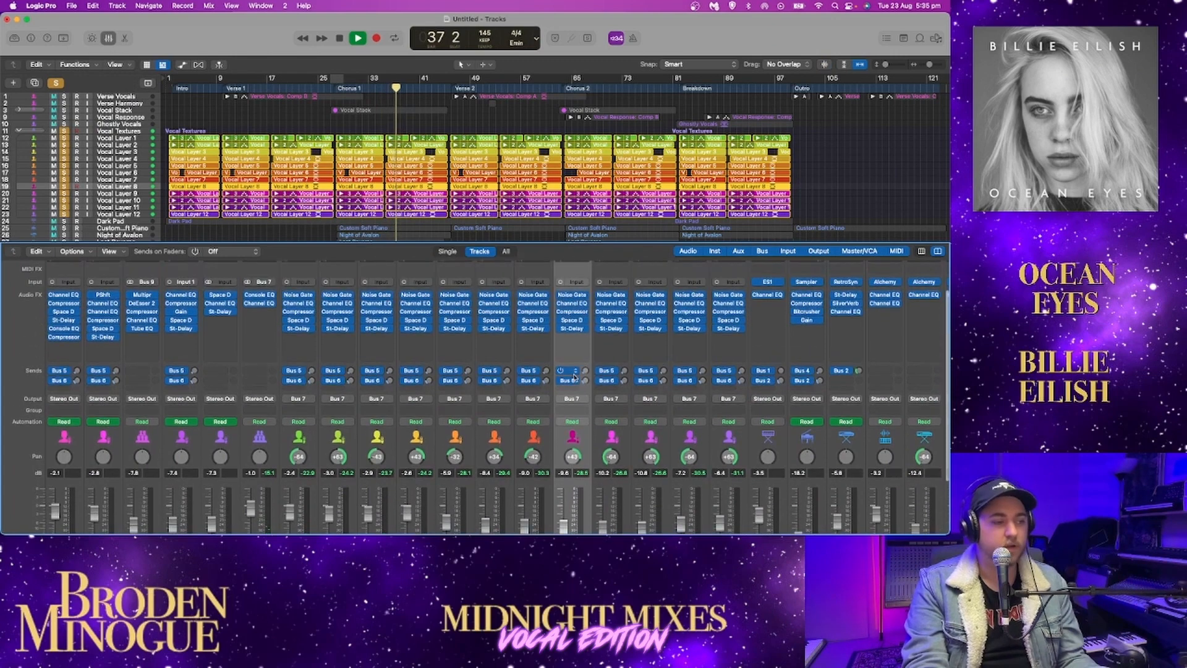
key("space")
left_click(571, 297)
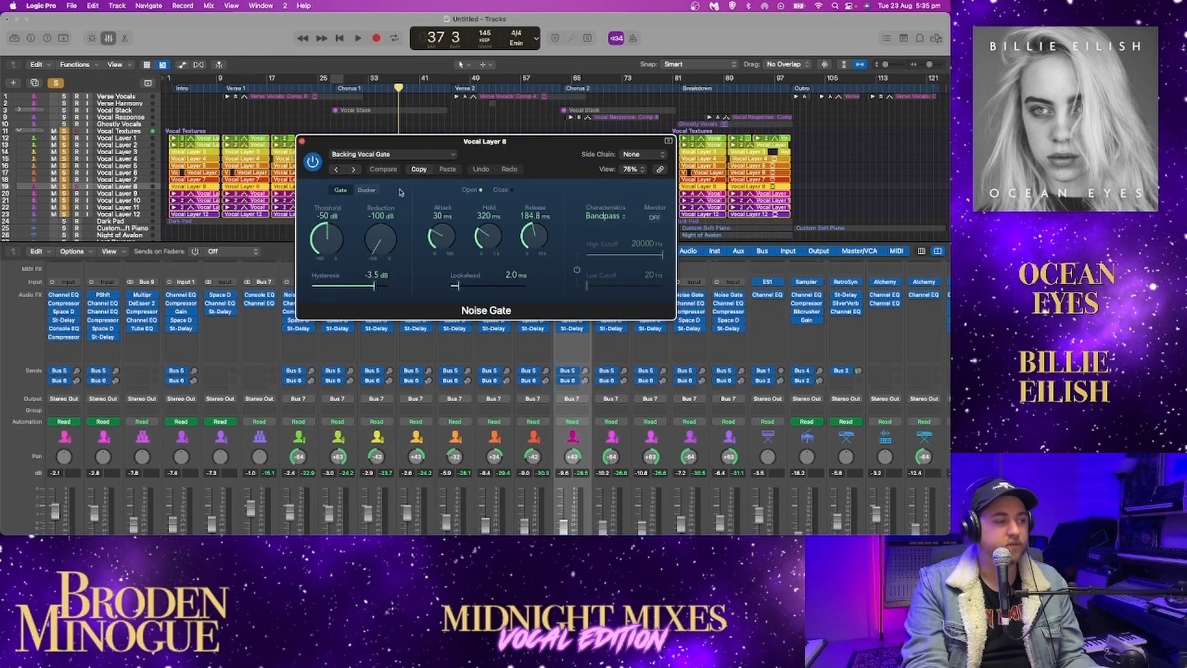
left_click(300, 141)
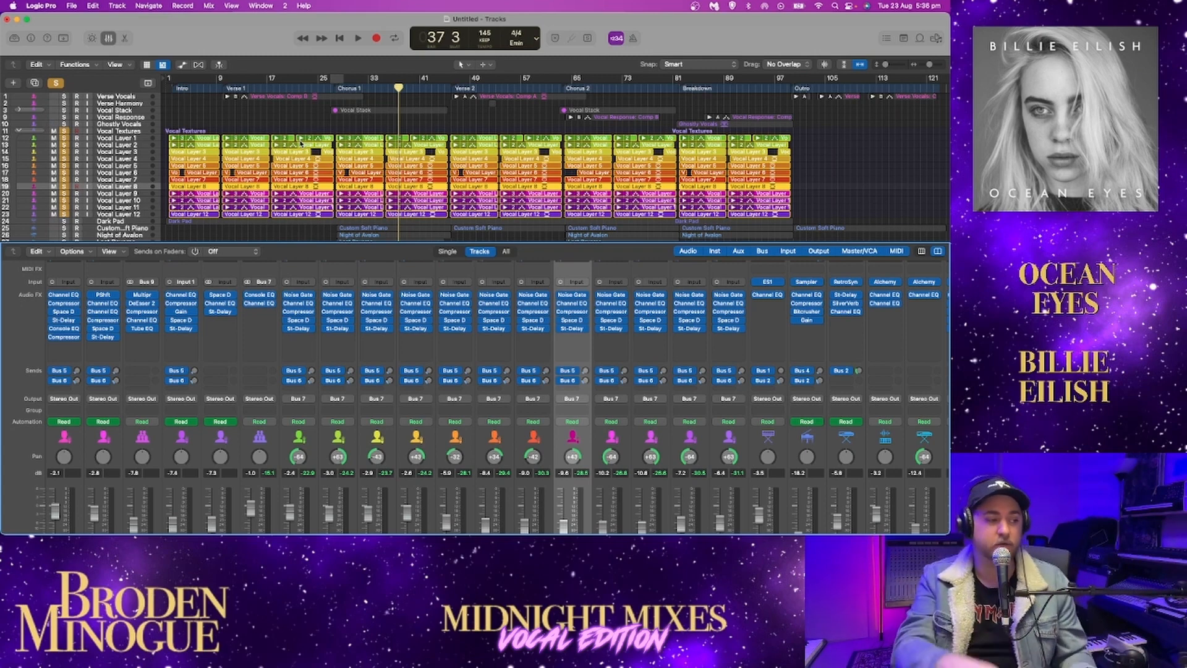
left_click(575, 304)
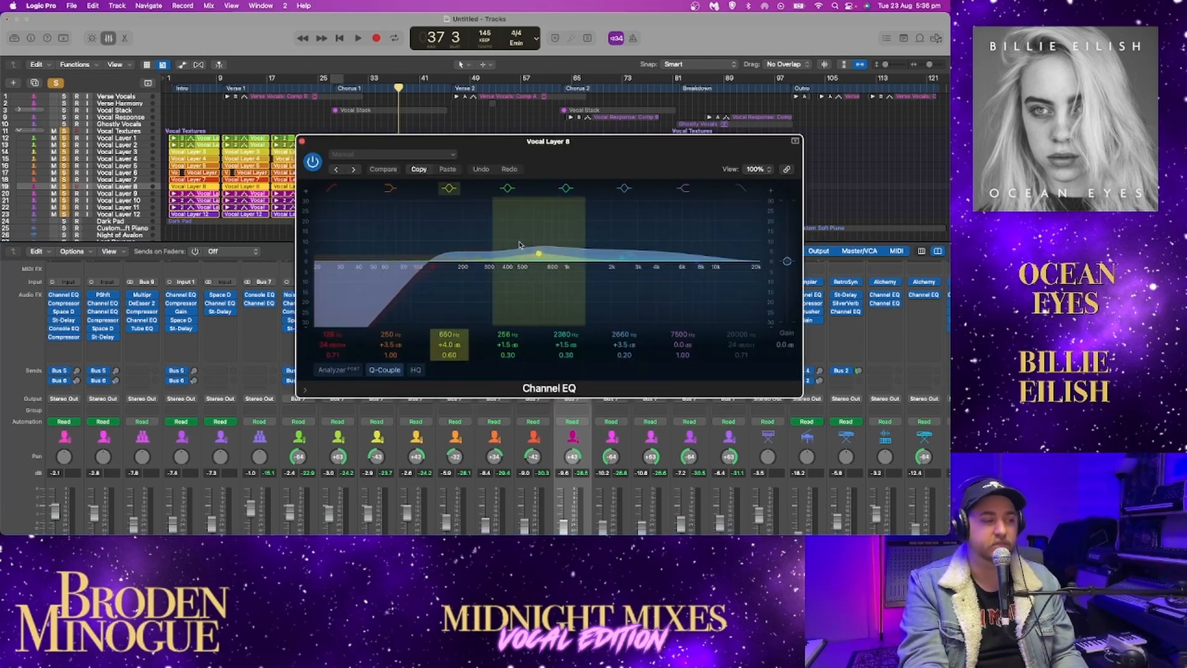
left_click(300, 143)
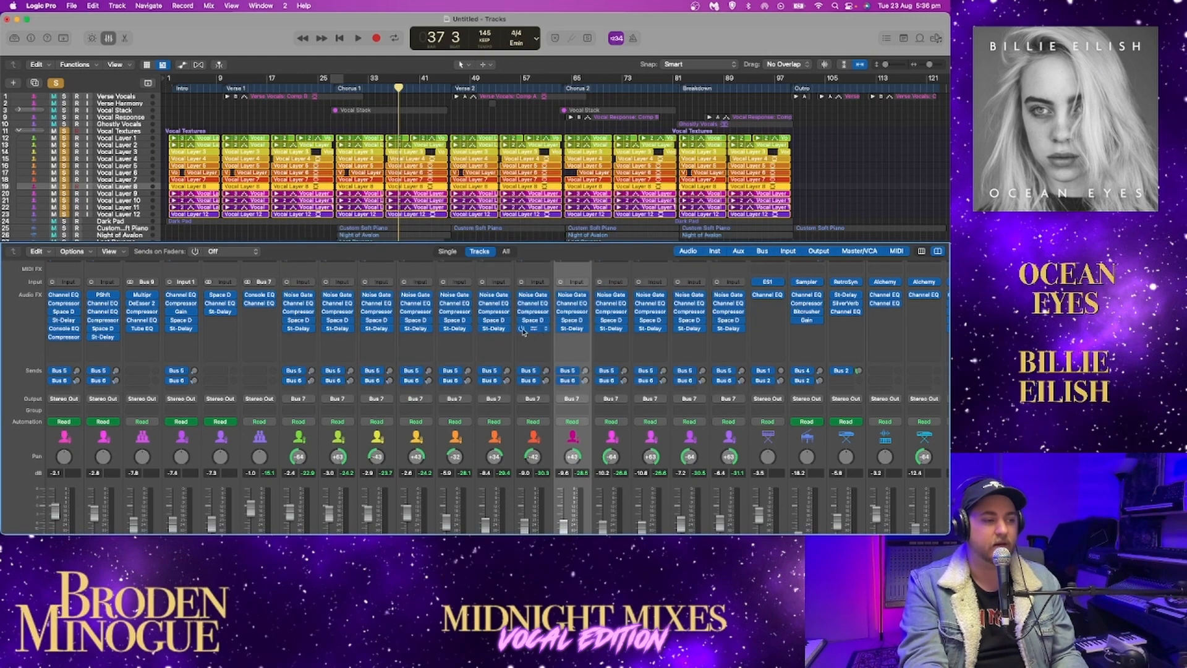
Open the Compressor on Vocal Layer 8, bypass and re-enable it during playback, close it and stop
left_click(572, 312)
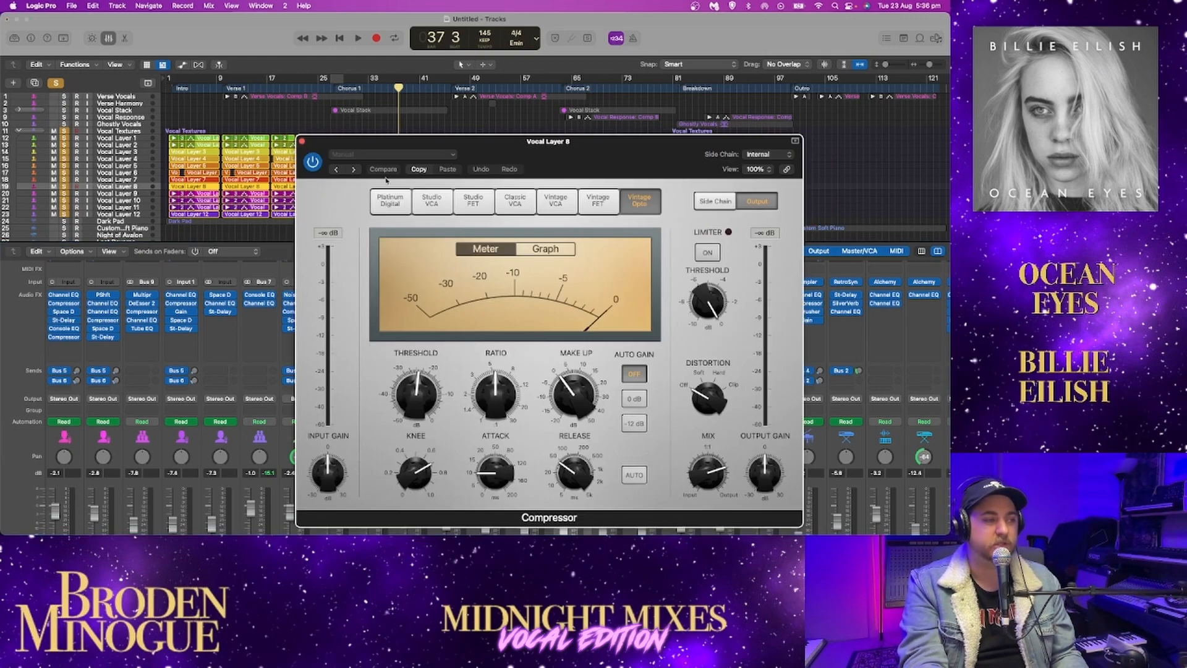
key("space")
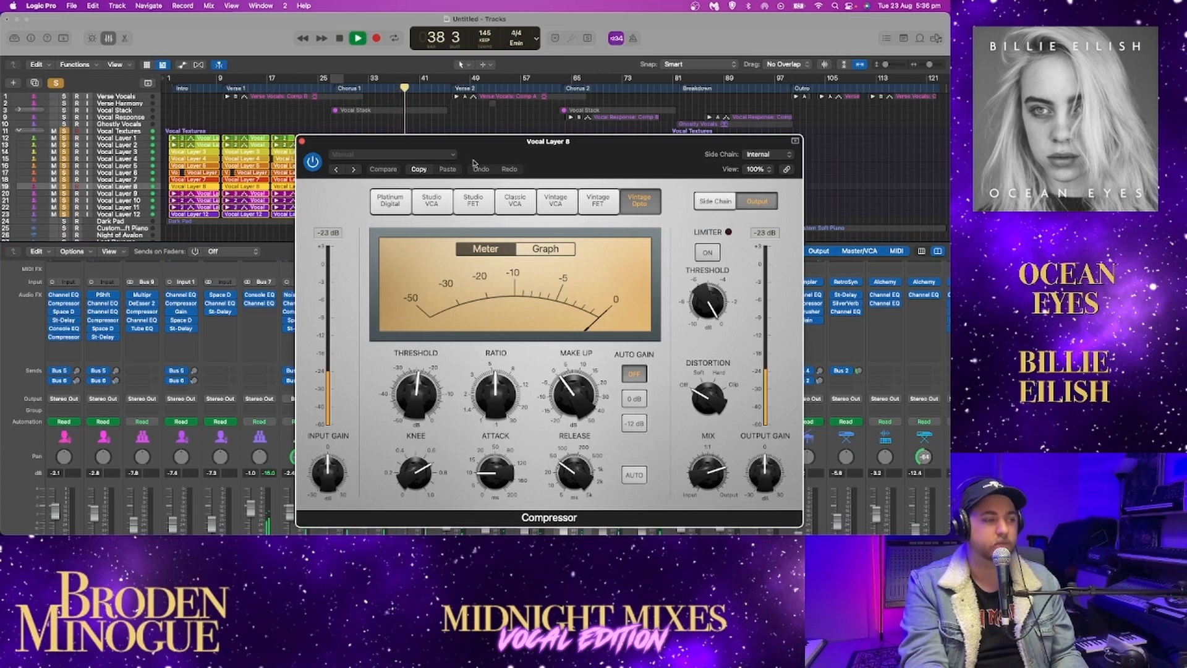
left_click(314, 162)
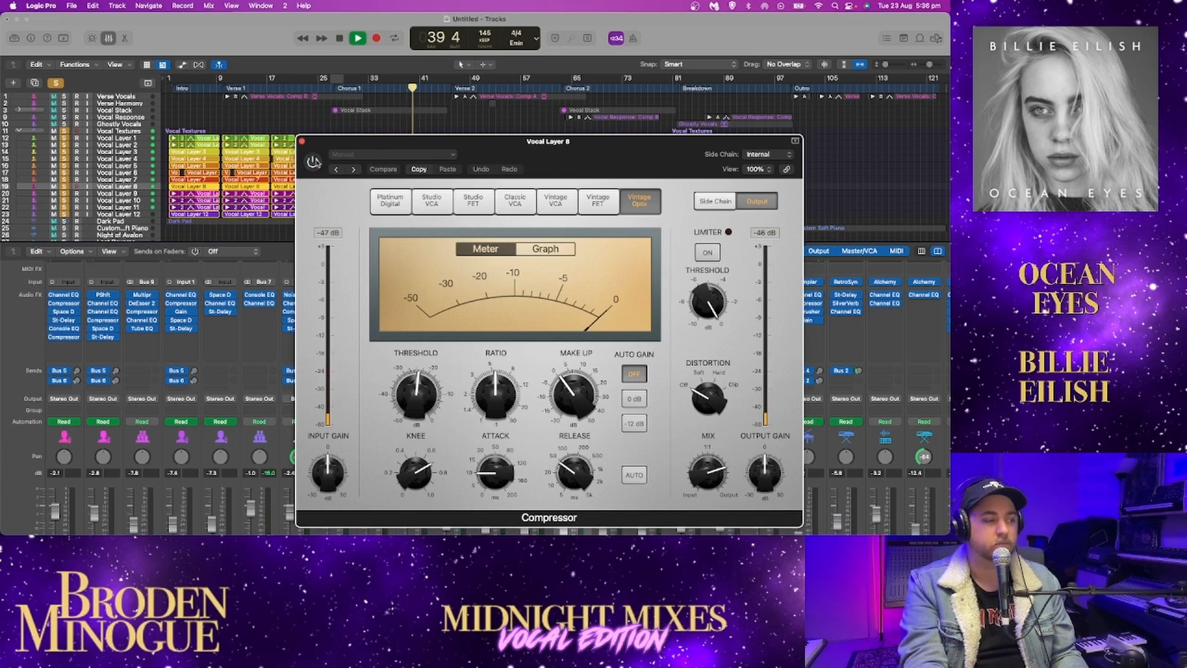
left_click(313, 162)
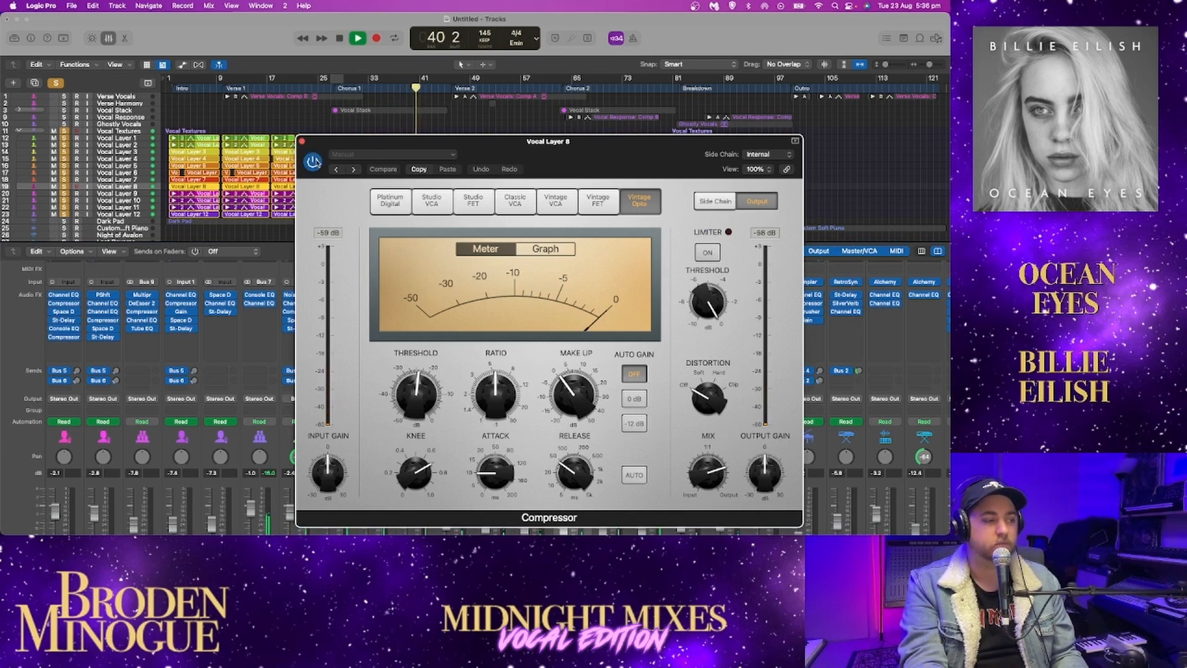
left_click(302, 141)
key("space")
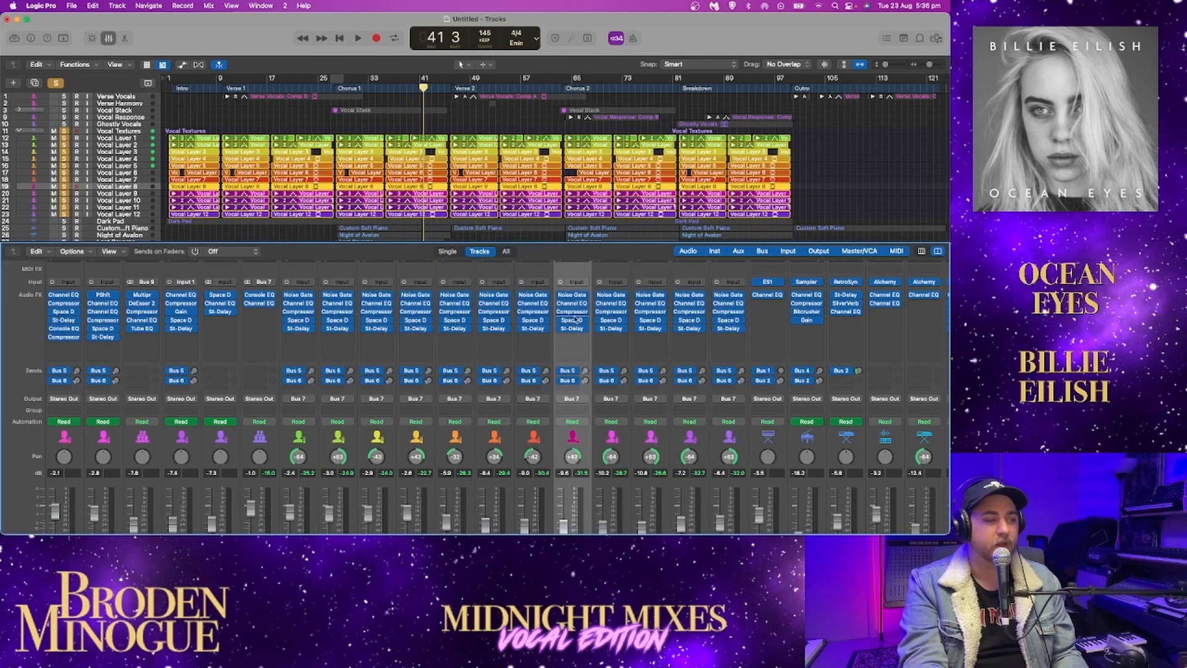
Review the plug-in chains and sends across the vocal layers' channel strips, close the mixer and clear all track solos
scroll(575, 319, "down", 3)
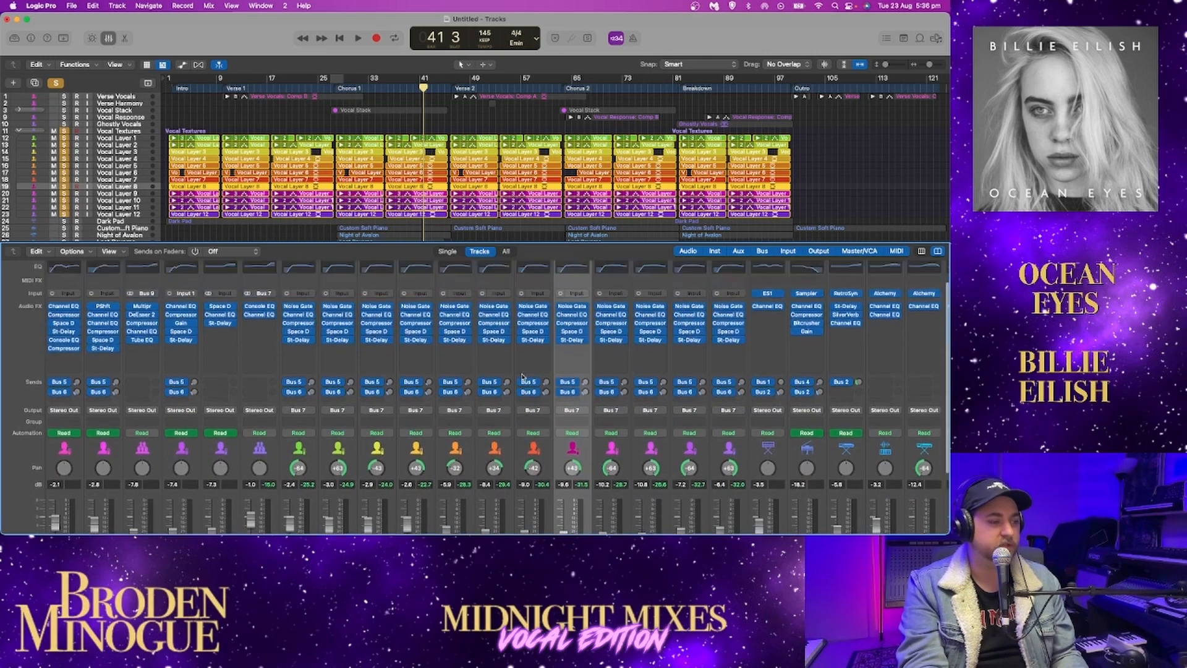
scroll(575, 366, "up", 3)
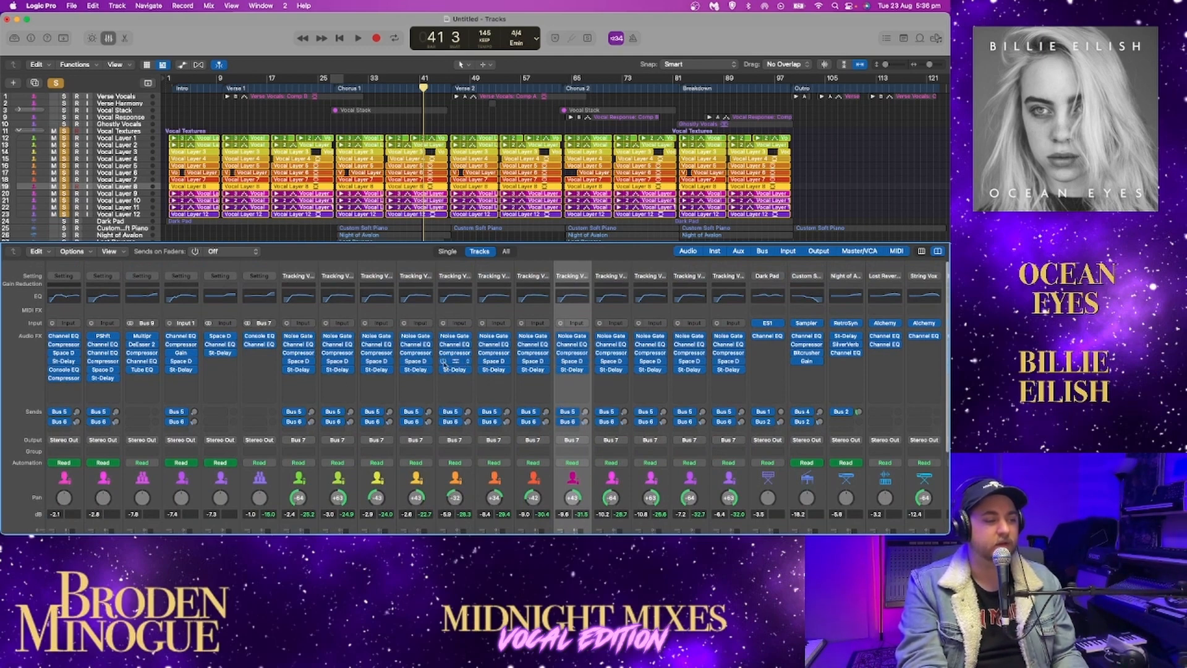
scroll(595, 383, "down", 4)
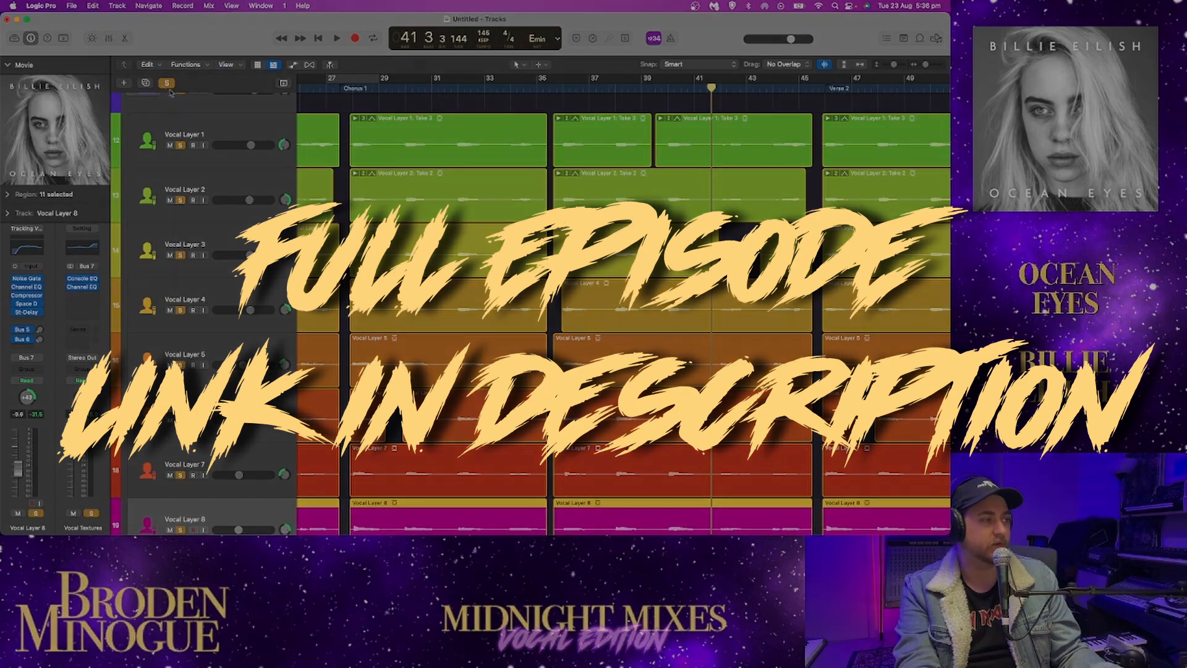
left_click(166, 83)
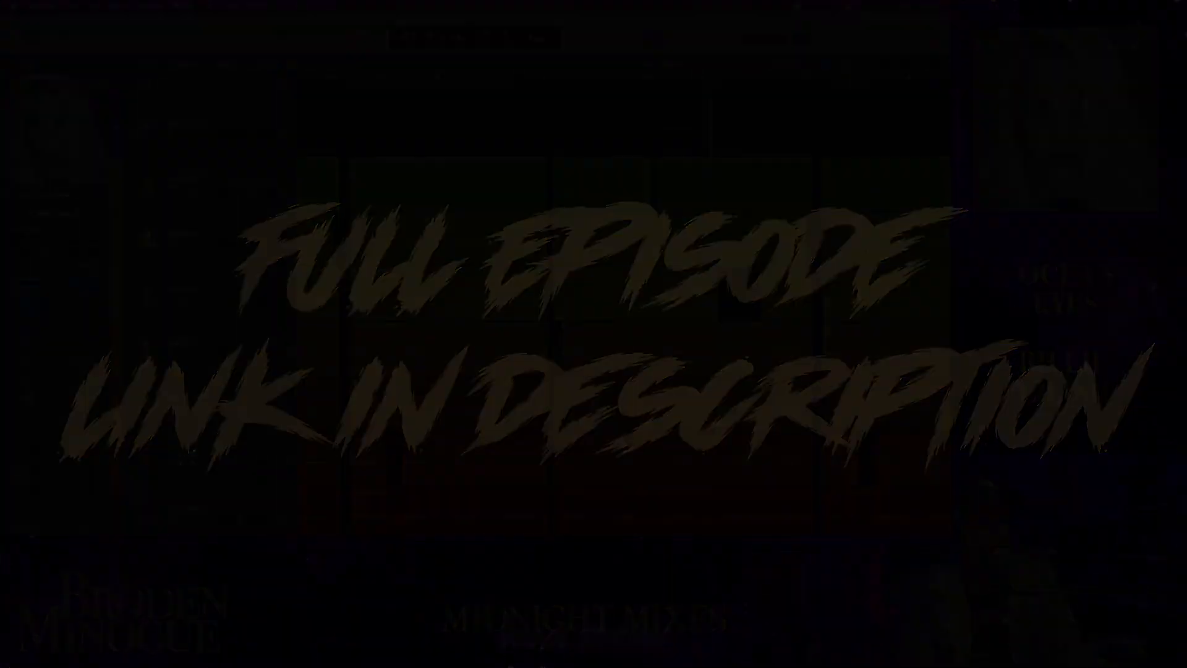